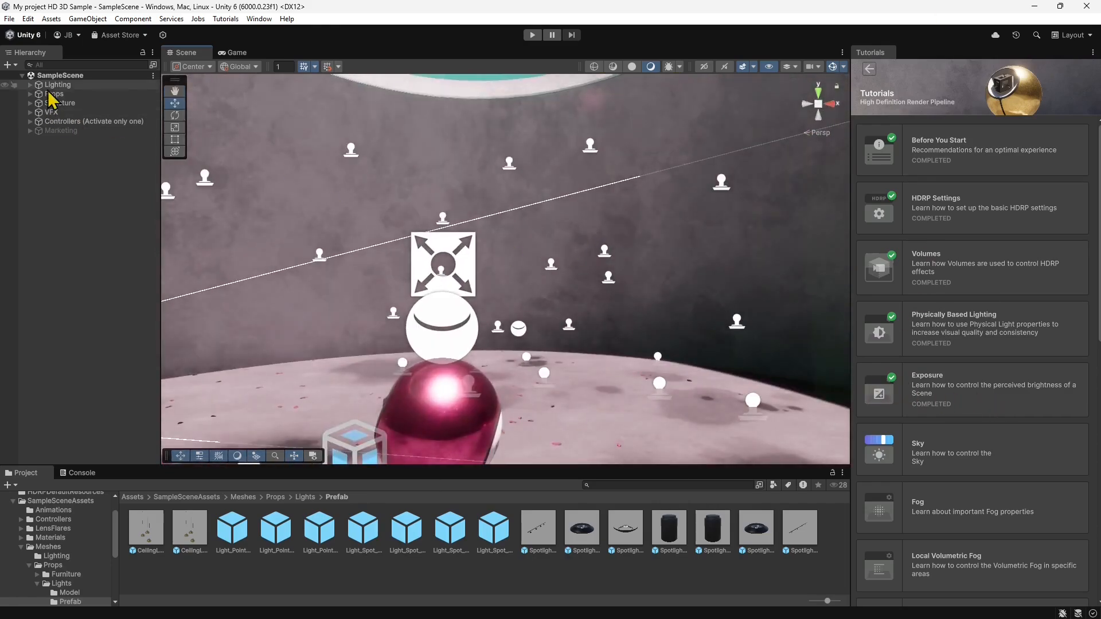
- Open the Graphics page of the Project Settings
{"action": "right_click_drag", "start_coordinate": [422, 290], "coordinate": [493, 321]}
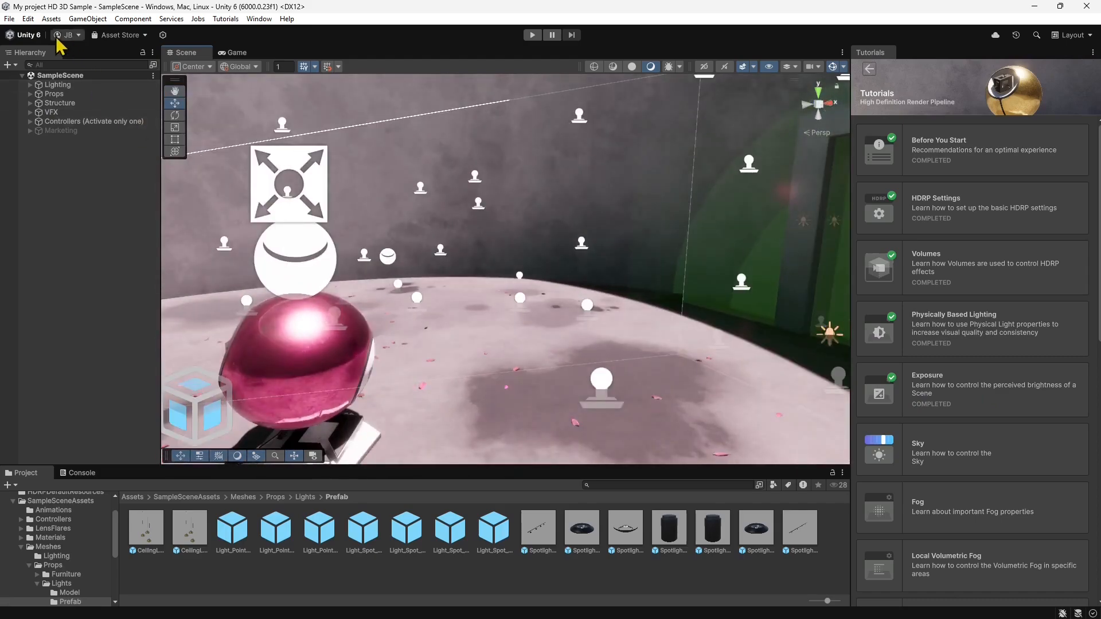
{"action": "left_click", "coordinate": [28, 18]}
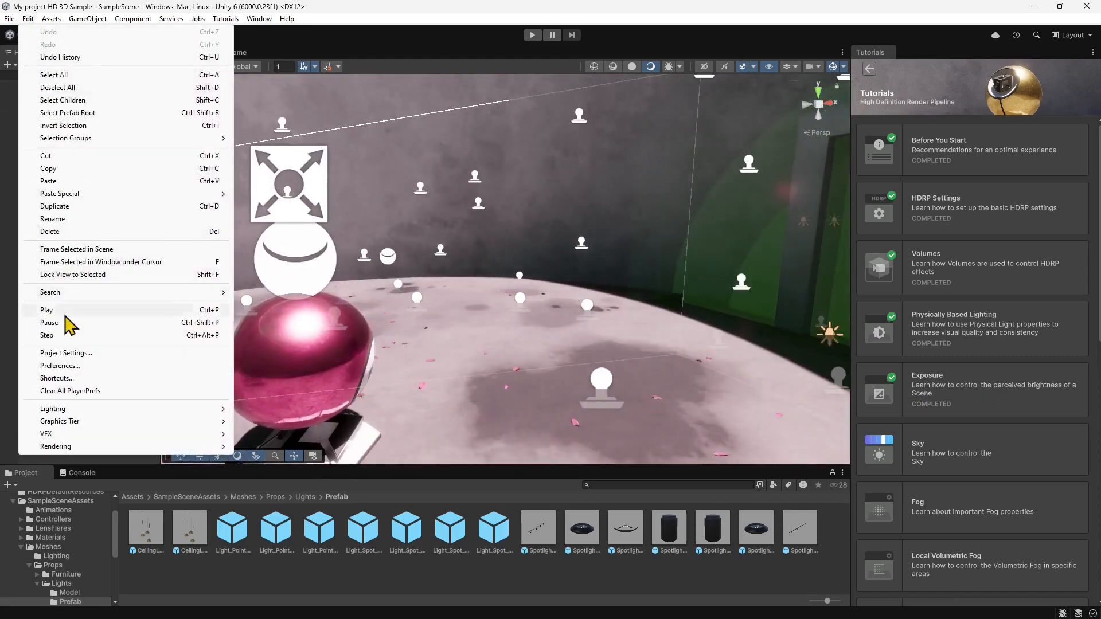
{"action": "left_click", "coordinate": [66, 354]}
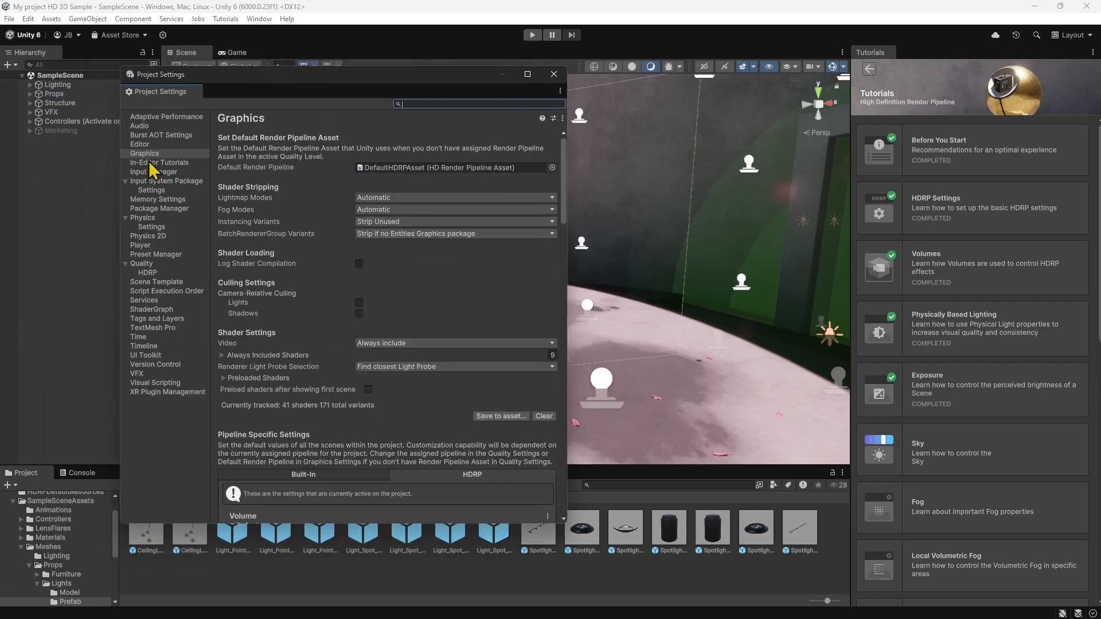
{"action": "left_click", "coordinate": [151, 158]}
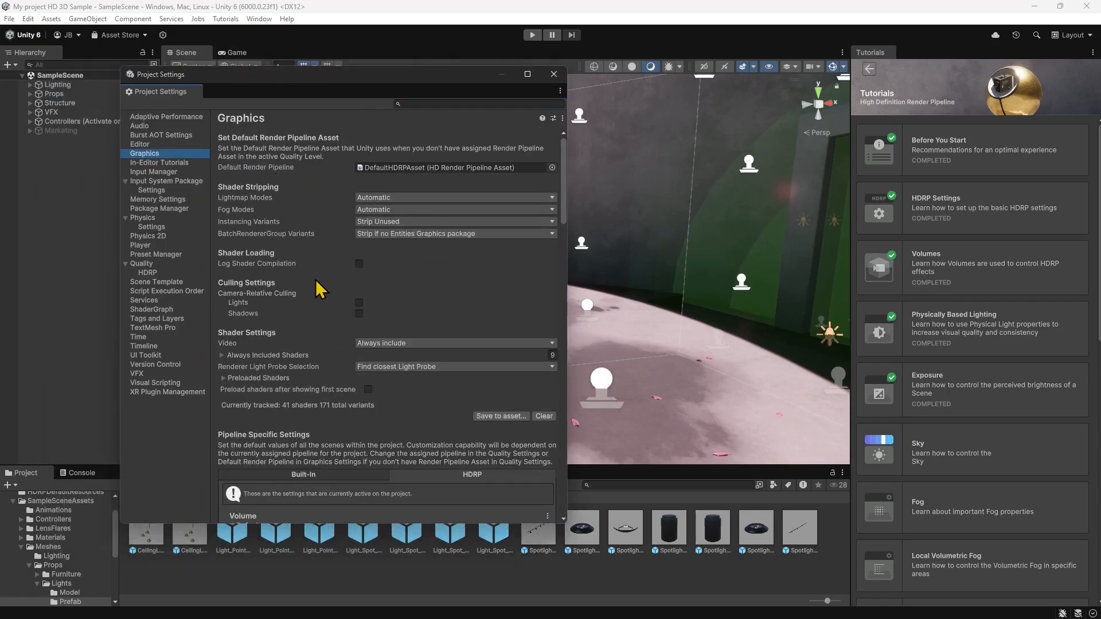
- Set Hue Shift to -3 in the Color Adjustments of the HDRP default volume profile
{"action": "scroll", "coordinate": [320, 289], "scroll_direction": "down", "scroll_amount": 6}
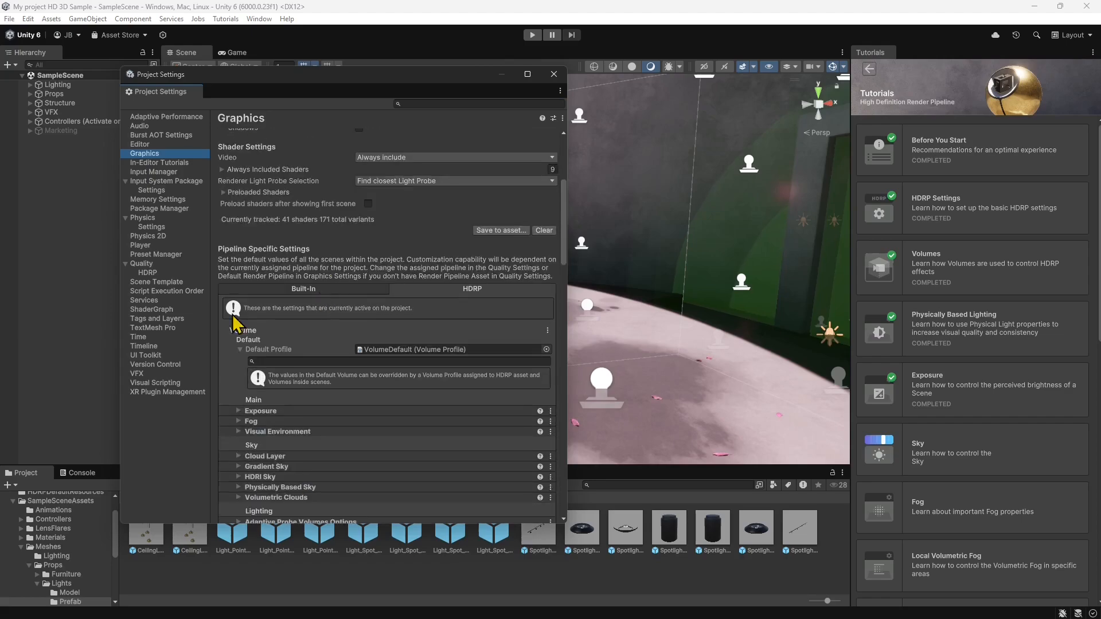
{"action": "scroll", "coordinate": [330, 337], "scroll_direction": "down", "scroll_amount": 2}
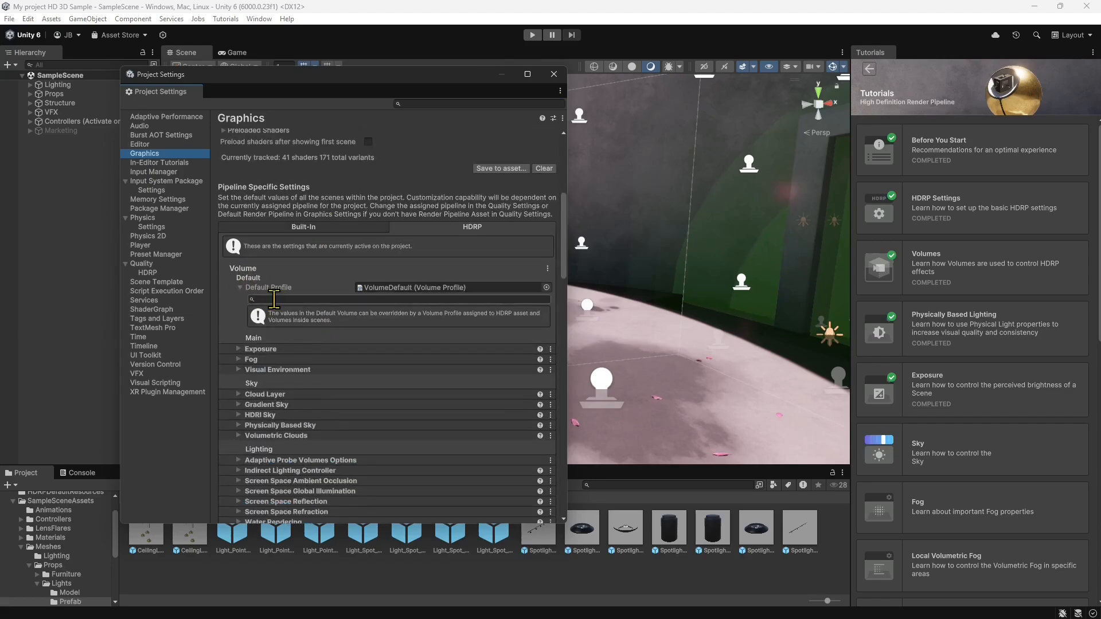
{"action": "scroll", "coordinate": [280, 298], "scroll_direction": "down", "scroll_amount": 2}
{"action": "scroll", "coordinate": [281, 298], "scroll_direction": "down", "scroll_amount": 2}
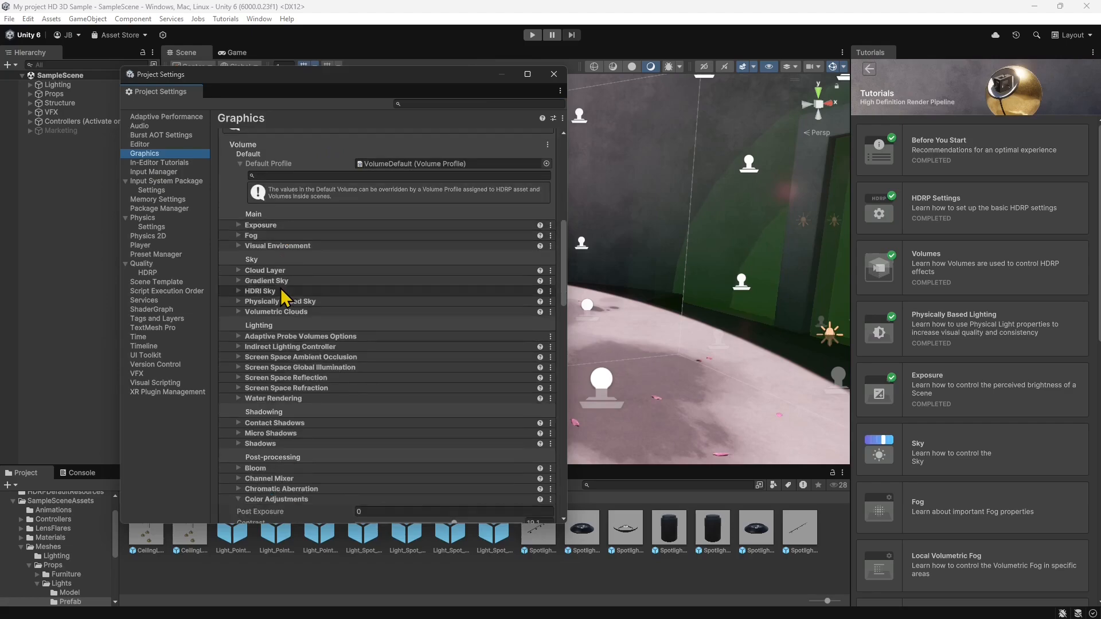
{"action": "scroll", "coordinate": [275, 350], "scroll_direction": "down", "scroll_amount": 2}
{"action": "scroll", "coordinate": [275, 351], "scroll_direction": "down", "scroll_amount": 1}
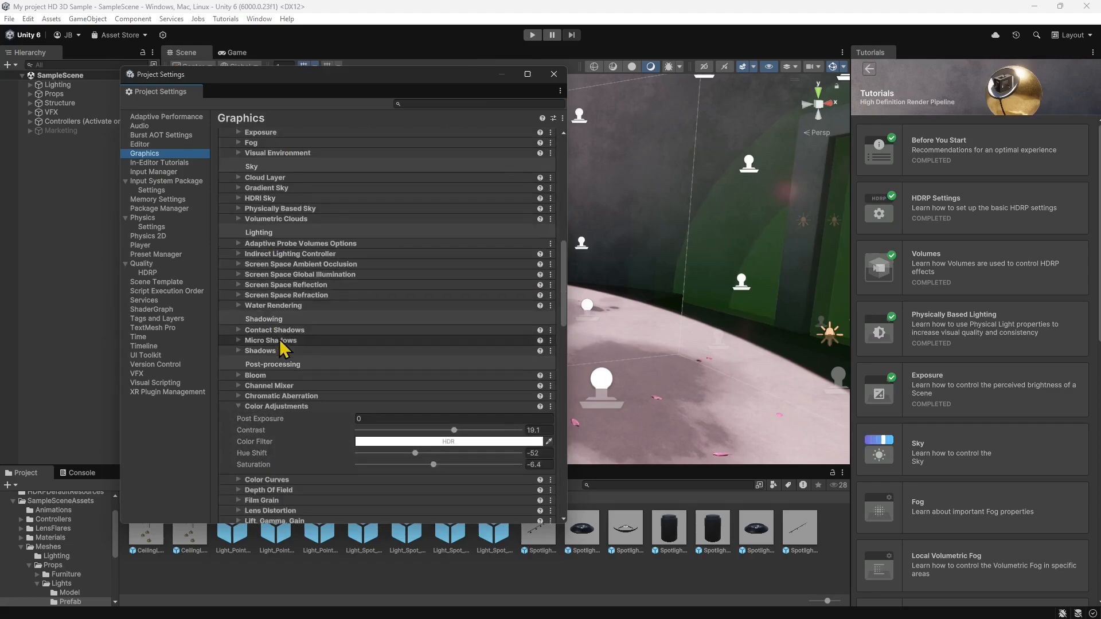
{"action": "scroll", "coordinate": [327, 382], "scroll_direction": "down", "scroll_amount": 2}
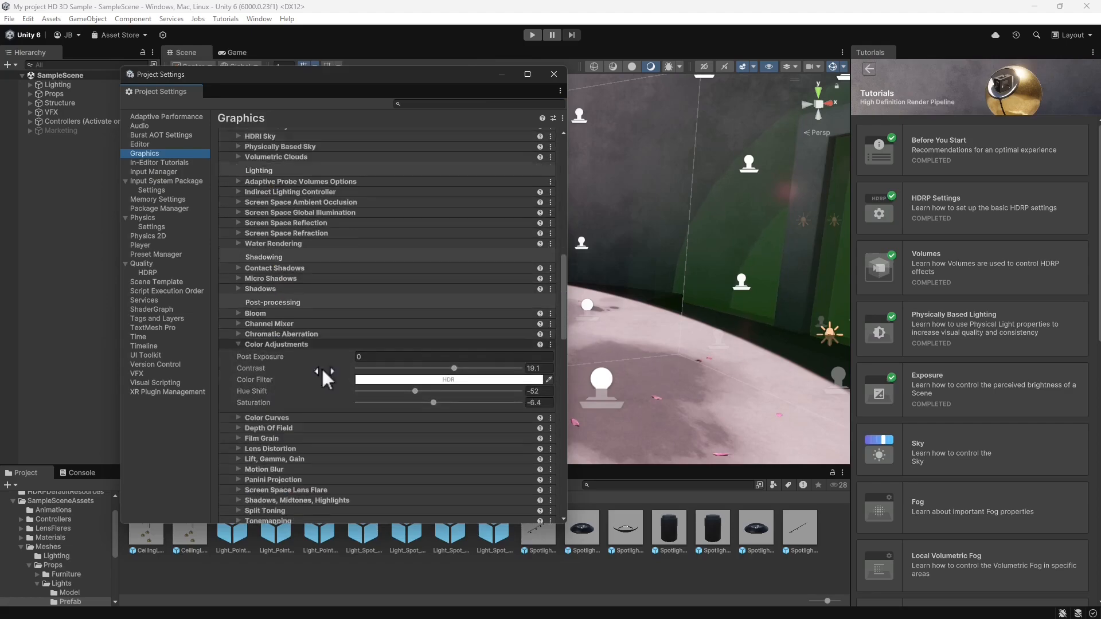
{"action": "left_click_drag", "start_coordinate": [418, 395], "coordinate": [436, 395]}
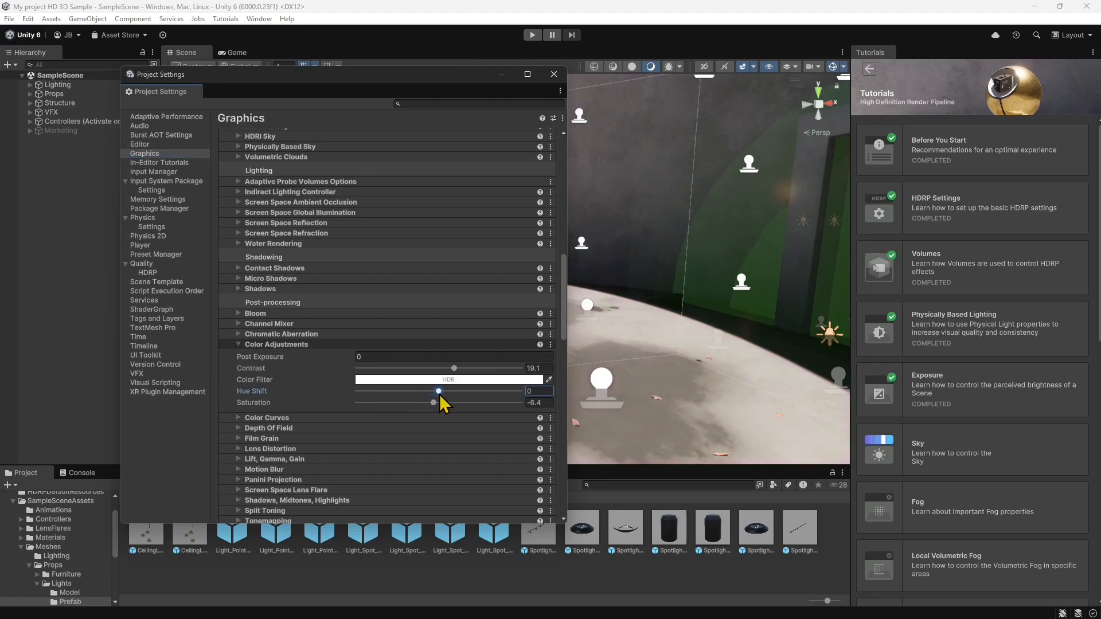
- Set the Color Adjustments Saturation to -7.1 and close the Project Settings
{"action": "mouse_move", "coordinate": [450, 86]}
{"action": "left_mouse_down"}
{"action": "mouse_move", "coordinate": [104, 89]}
{"action": "mouse_move", "coordinate": [442, 81]}
{"action": "left_mouse_up"}
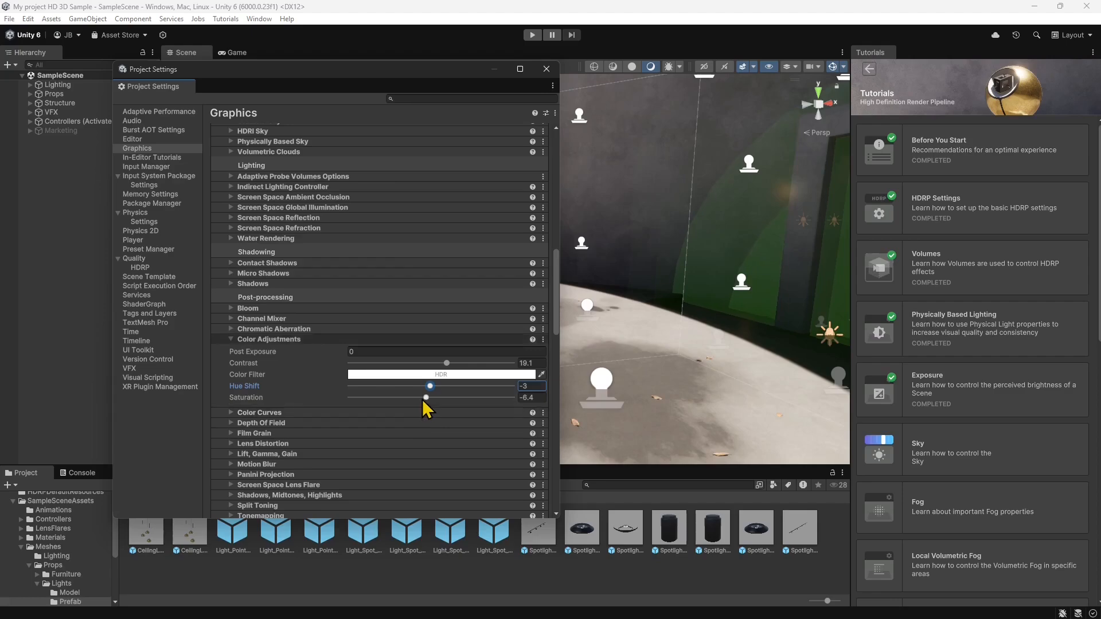
{"action": "mouse_move", "coordinate": [425, 398]}
{"action": "left_mouse_down"}
{"action": "mouse_move", "coordinate": [455, 400]}
{"action": "mouse_move", "coordinate": [364, 394]}
{"action": "mouse_move", "coordinate": [519, 395]}
{"action": "mouse_move", "coordinate": [379, 418]}
{"action": "mouse_move", "coordinate": [443, 421]}
{"action": "mouse_move", "coordinate": [430, 414]}
{"action": "left_mouse_up"}
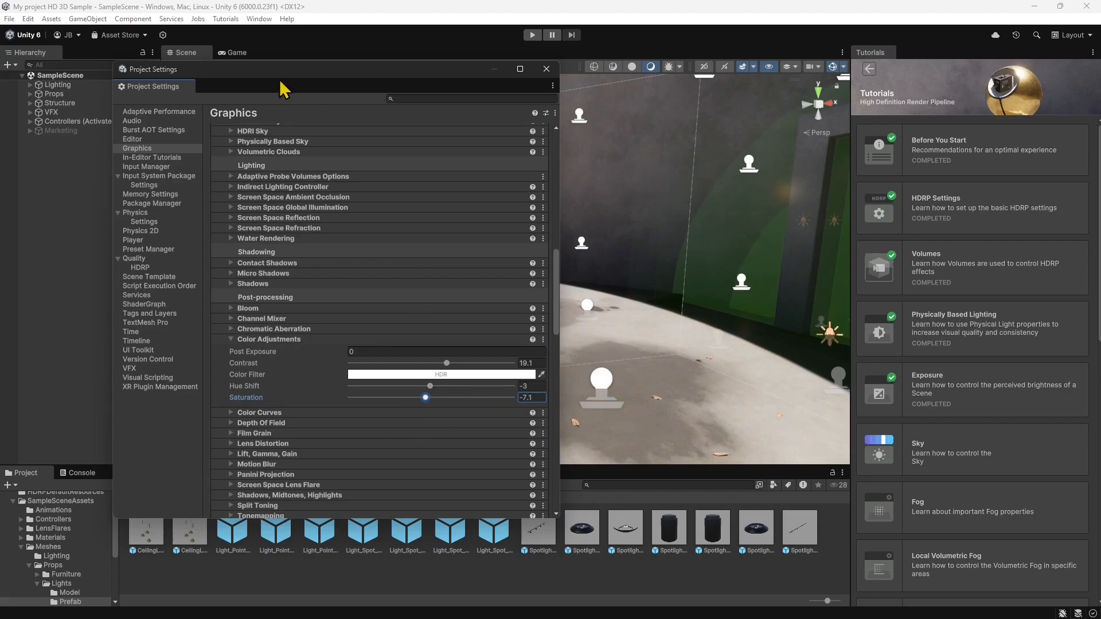
{"action": "left_click", "coordinate": [546, 69]}
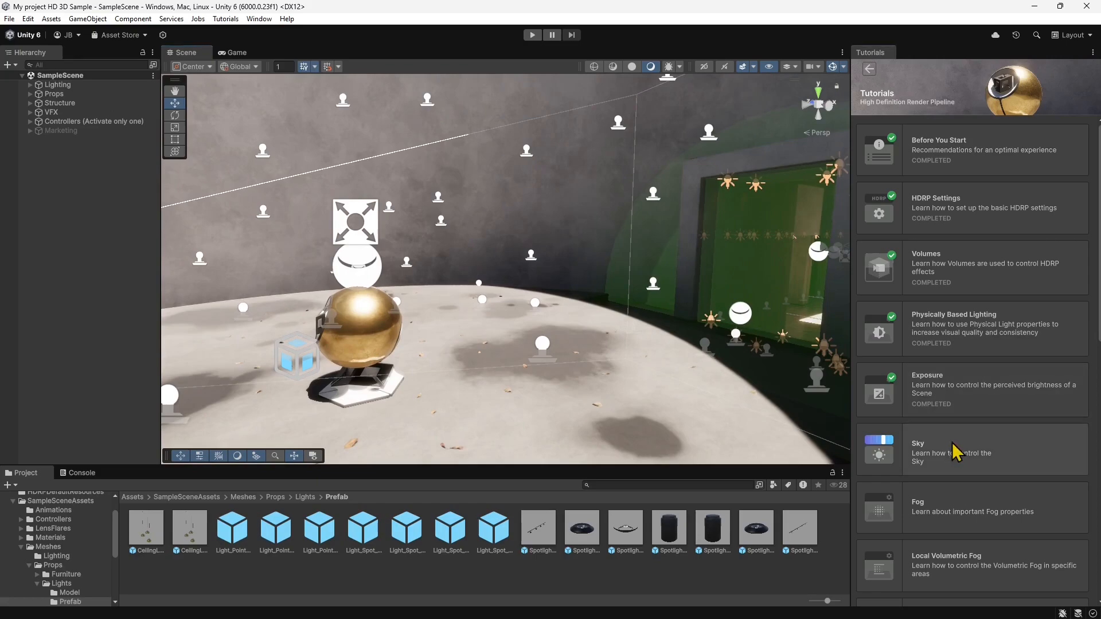
- Open the Sky tutorial of the High Definition Render Pipeline
{"action": "left_click", "coordinate": [936, 455]}
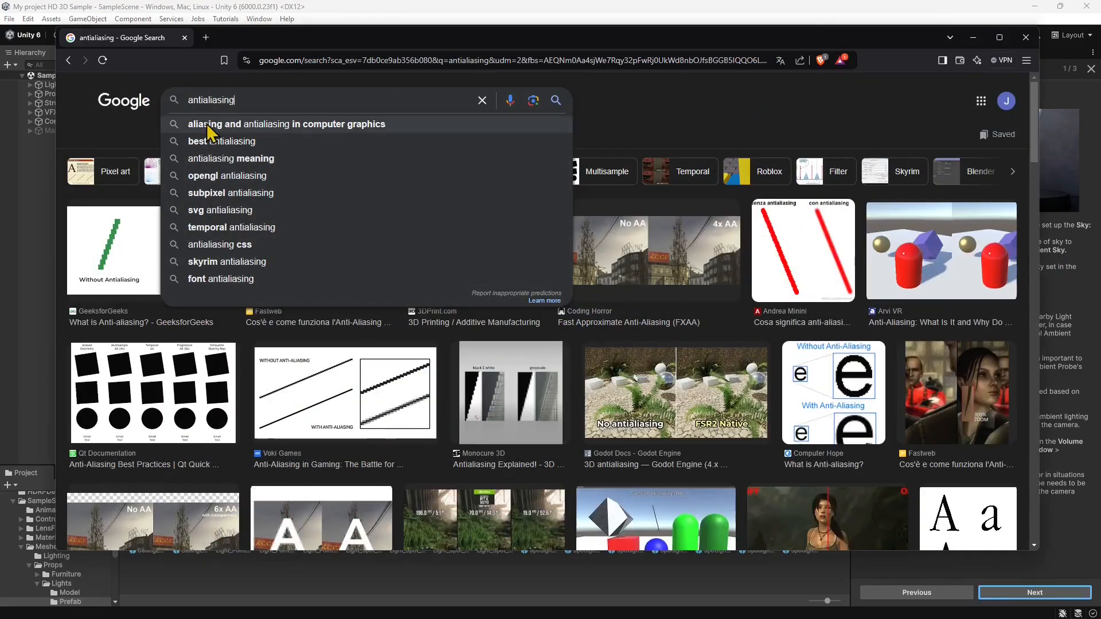
- In the web browser, search Google Images for "hdri" instead of "antialiasing" and look through the example images
{"action": "left_click_drag", "start_coordinate": [254, 102], "coordinate": [16, 113]}
{"action": "type", "text": "h"}
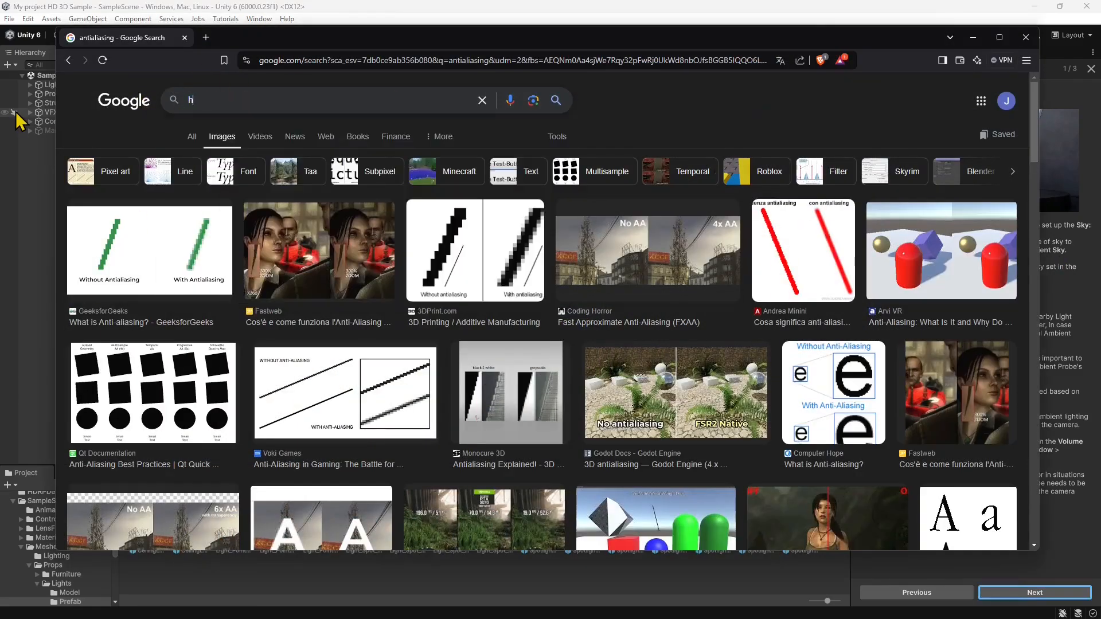
{"action": "type", "text": "dri"}
{"action": "key", "text": "Return"}
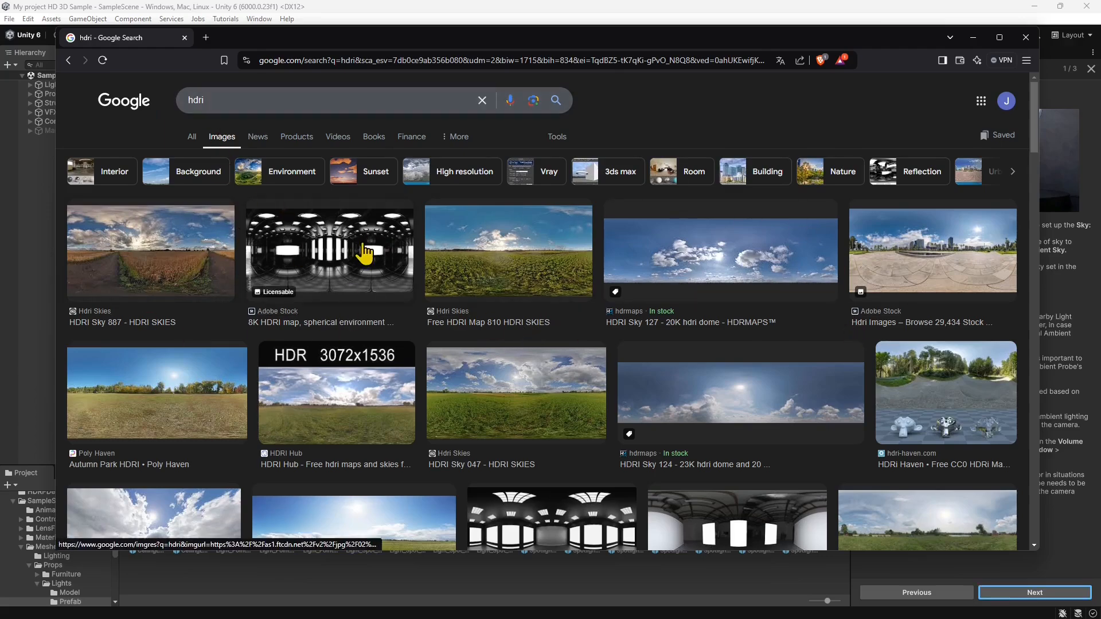
{"action": "scroll", "coordinate": [469, 351], "scroll_direction": "down", "scroll_amount": 1}
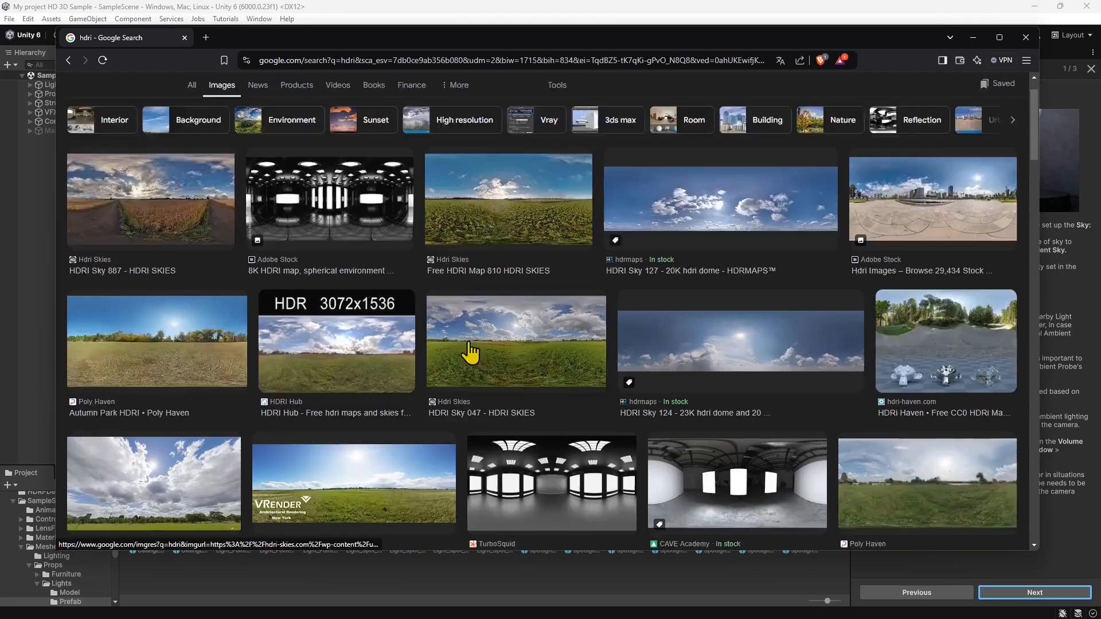
{"action": "scroll", "coordinate": [469, 351], "scroll_direction": "down", "scroll_amount": 13}
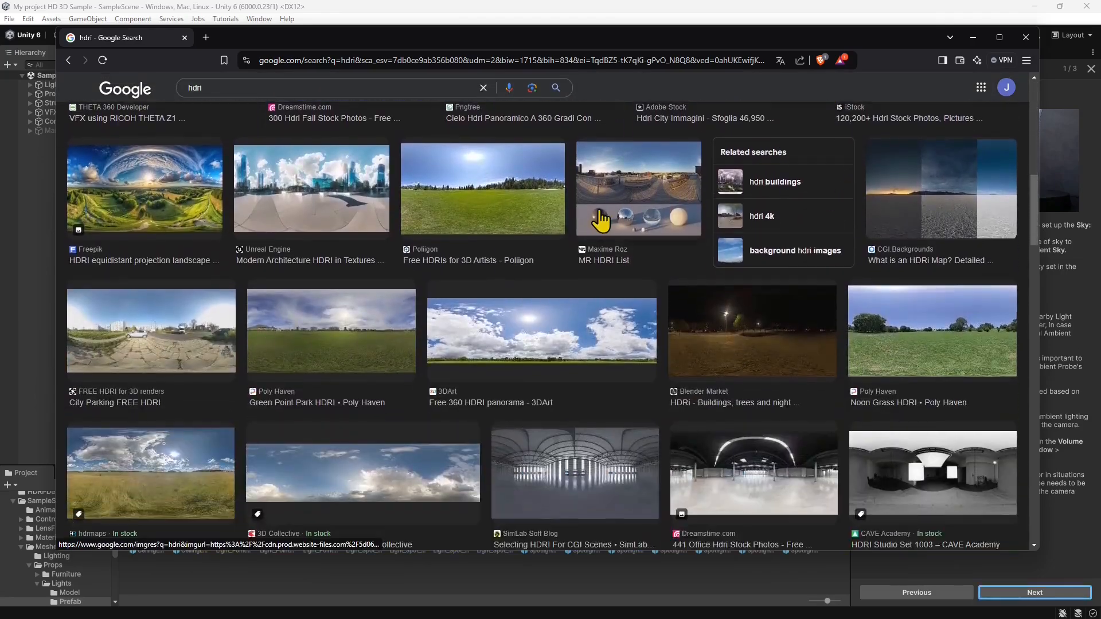
{"action": "scroll", "coordinate": [386, 204], "scroll_direction": "down", "scroll_amount": 6}
{"action": "scroll", "coordinate": [914, 221], "scroll_direction": "down", "scroll_amount": 2}
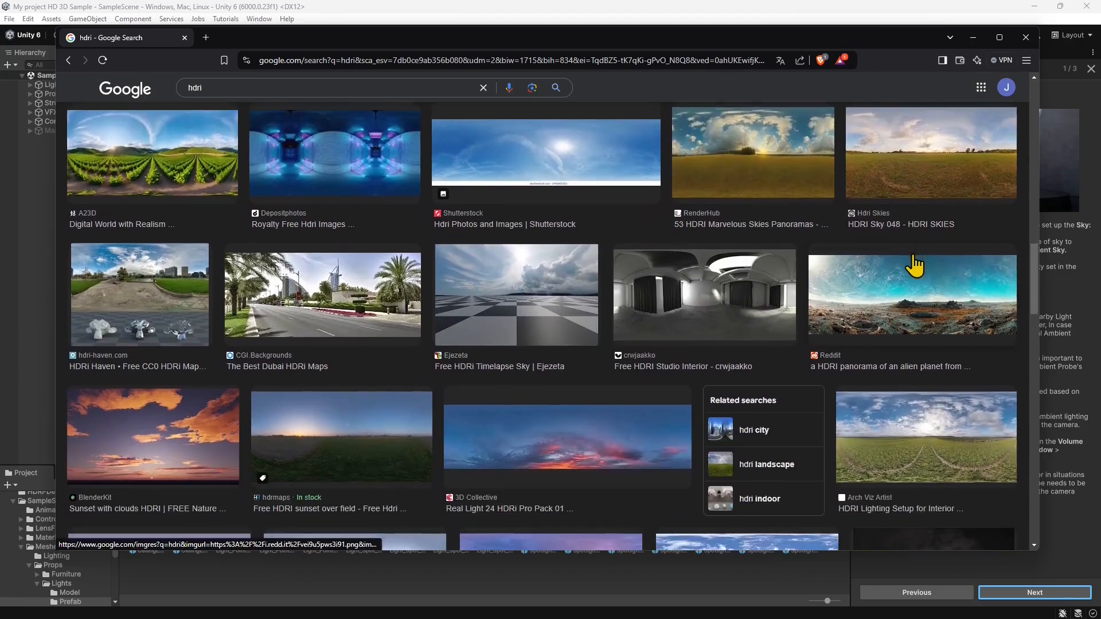
{"action": "scroll", "coordinate": [914, 265], "scroll_direction": "down", "scroll_amount": 7}
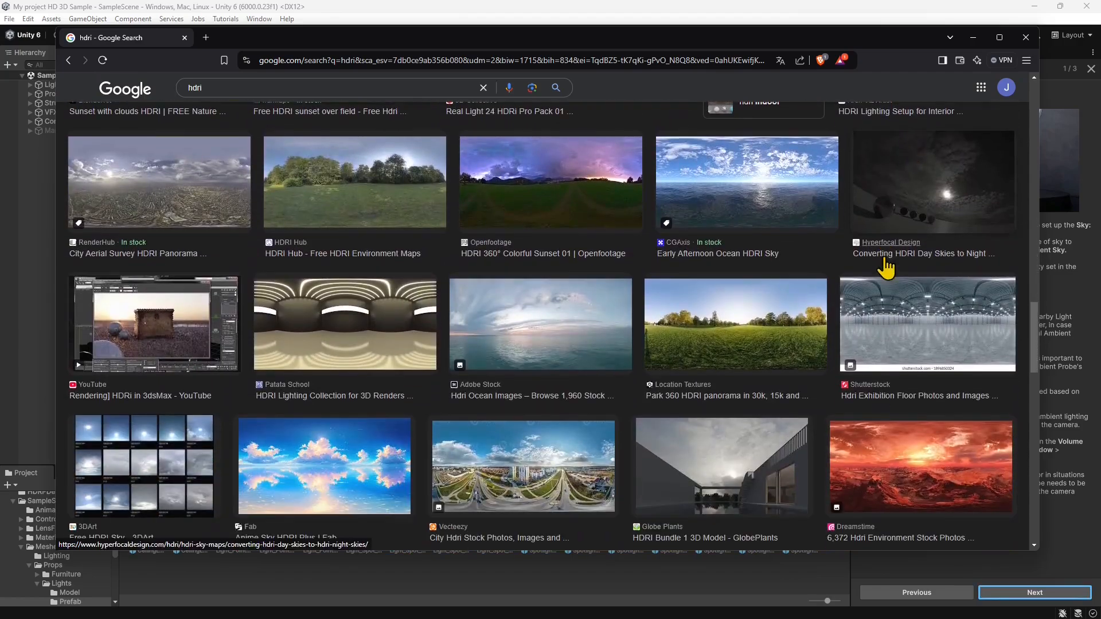
{"action": "scroll", "coordinate": [201, 246], "scroll_direction": "down", "scroll_amount": 1}
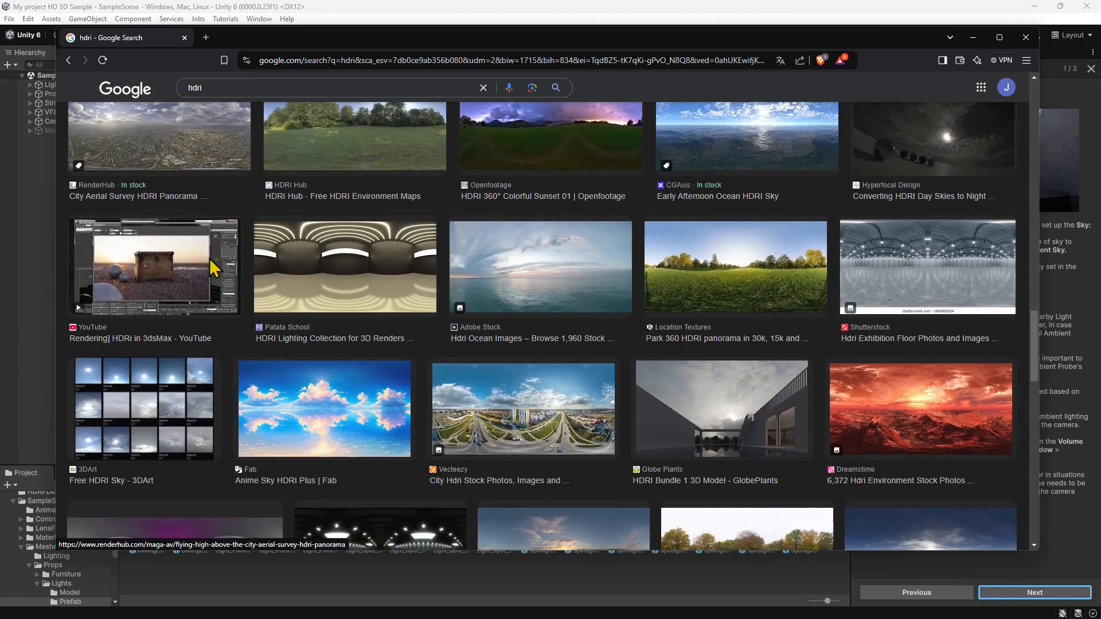
- Extend the image search query to "hdri environment map" and look further through the HDRI panoramas
{"action": "left_click", "coordinate": [239, 88]}
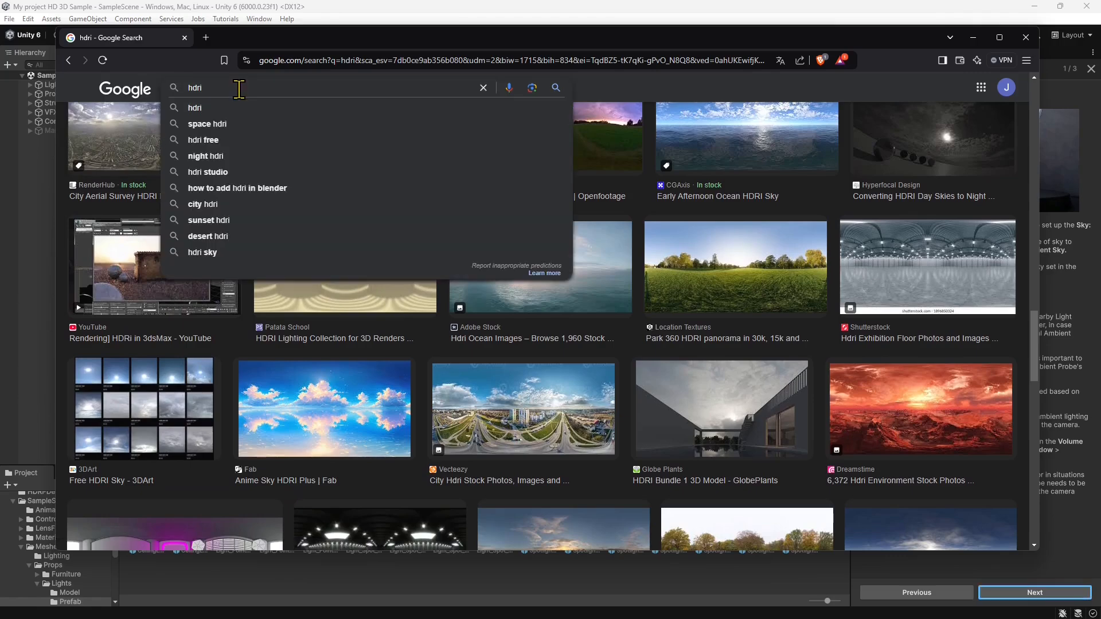
{"action": "type", "text": "environe"}
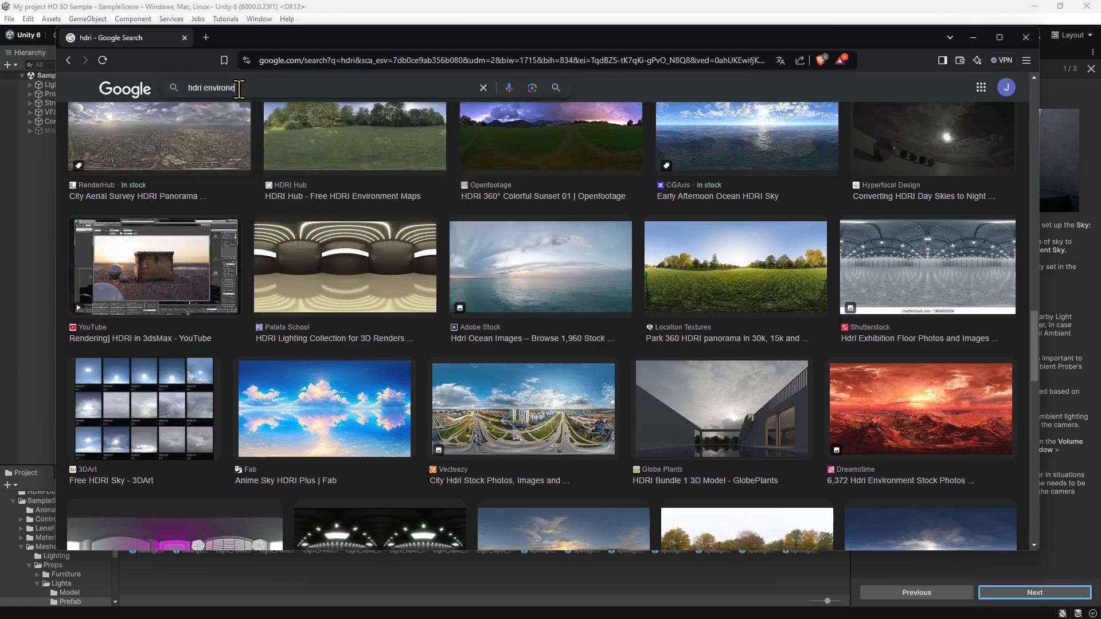
{"action": "key", "text": "BackSpace"}
{"action": "type", "text": "ment map"}
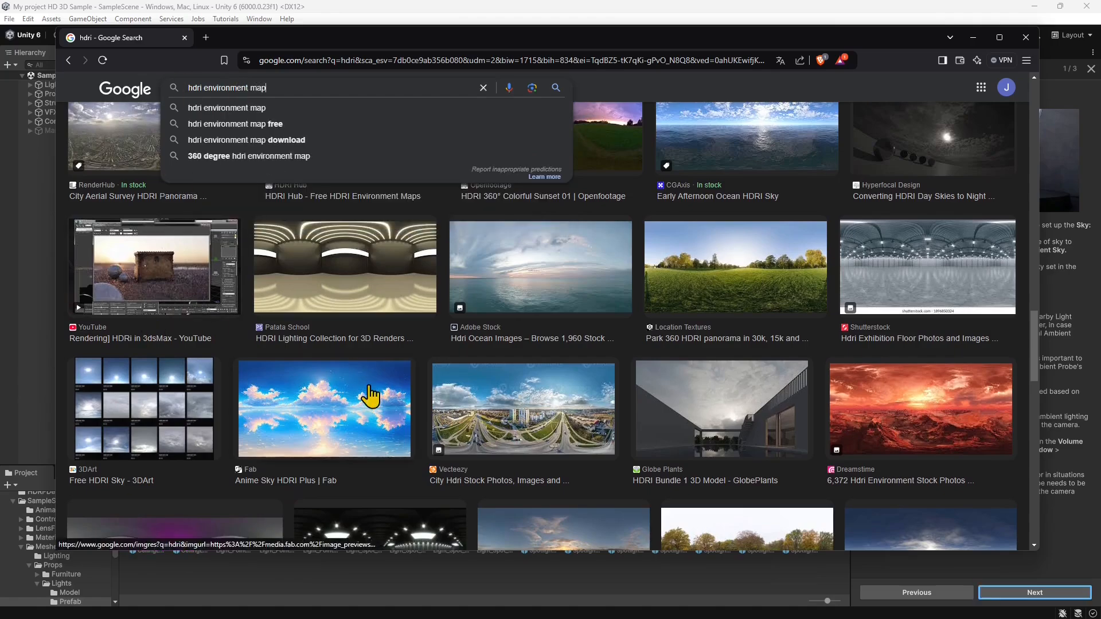
{"action": "scroll", "coordinate": [580, 226], "scroll_direction": "down", "scroll_amount": 6}
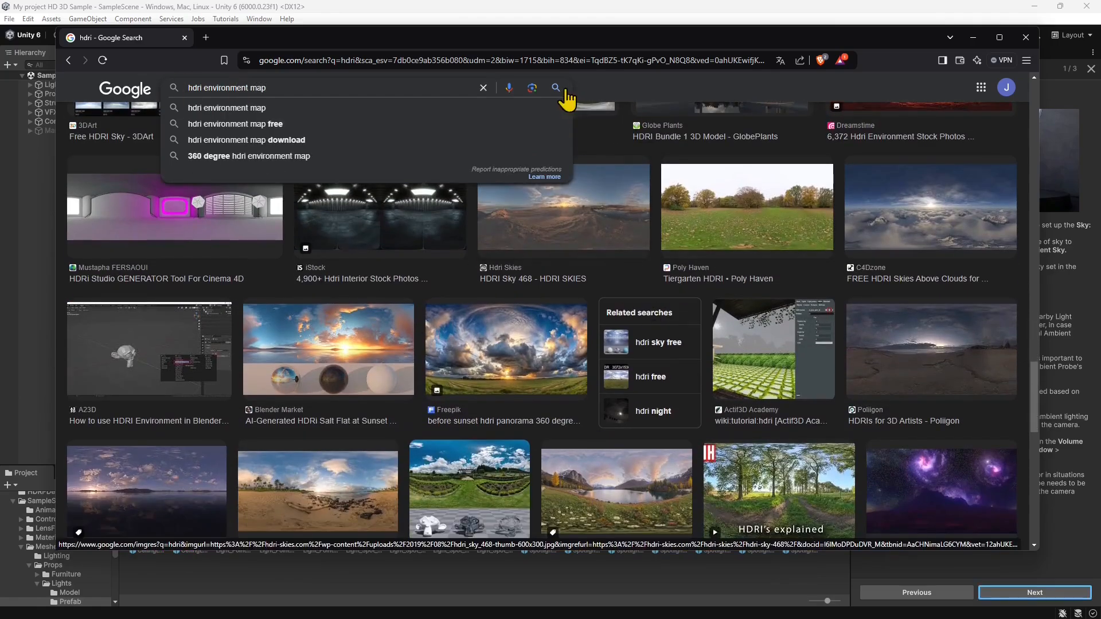
{"action": "scroll", "coordinate": [350, 346], "scroll_direction": "down", "scroll_amount": 5}
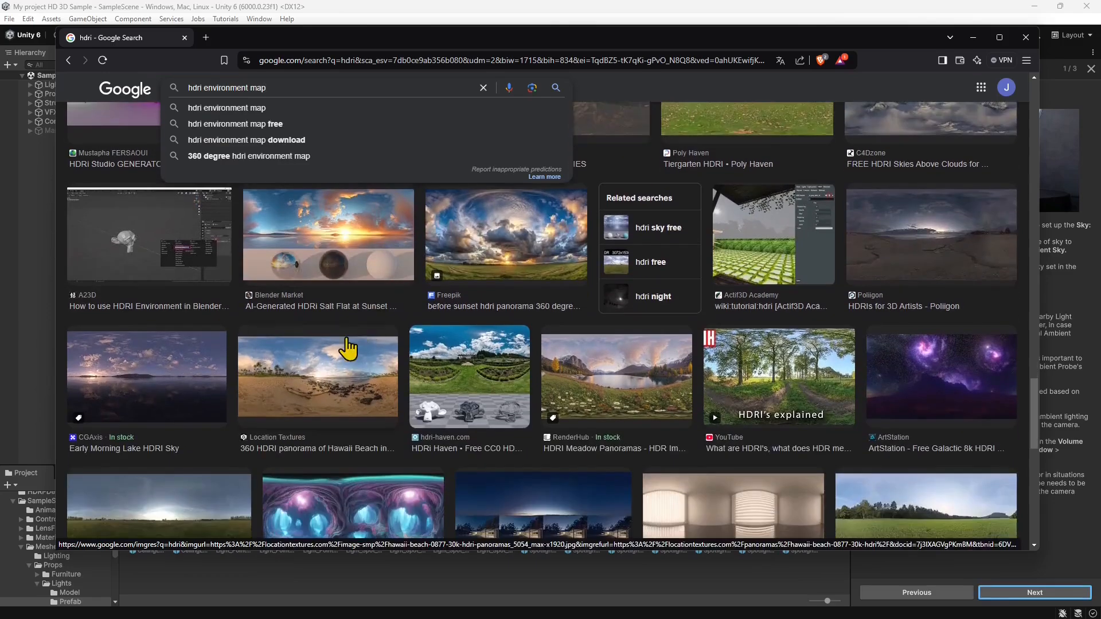
{"action": "scroll", "coordinate": [287, 384], "scroll_direction": "down", "scroll_amount": 2}
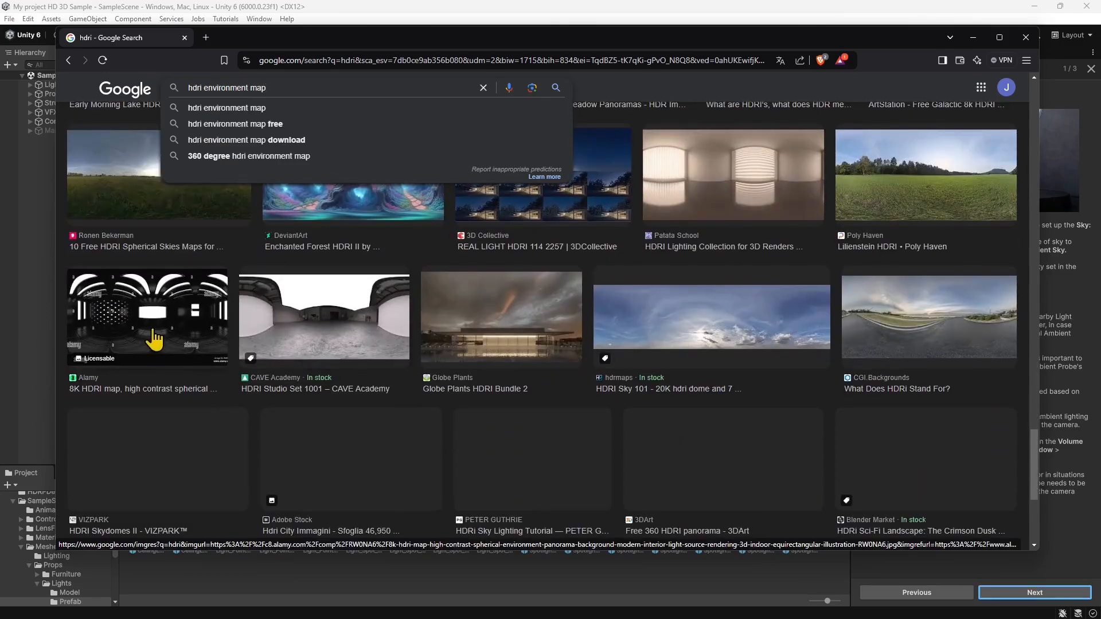
{"action": "scroll", "coordinate": [401, 331], "scroll_direction": "down", "scroll_amount": 2}
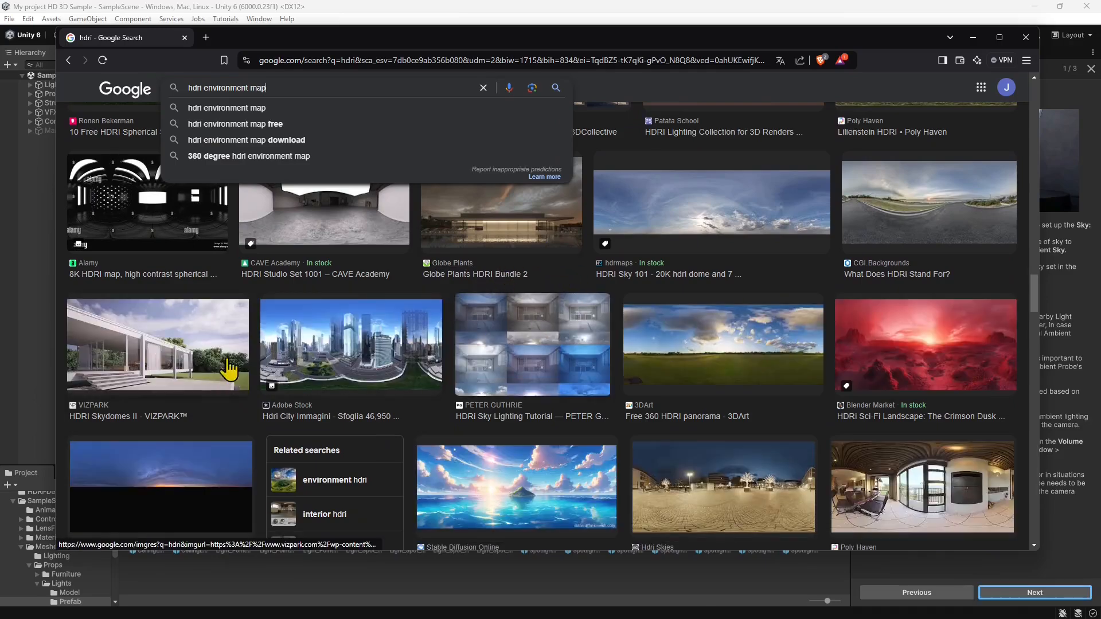
{"action": "scroll", "coordinate": [293, 356], "scroll_direction": "down", "scroll_amount": 4}
{"action": "scroll", "coordinate": [281, 355], "scroll_direction": "down", "scroll_amount": 3}
{"action": "scroll", "coordinate": [337, 361], "scroll_direction": "down", "scroll_amount": 5}
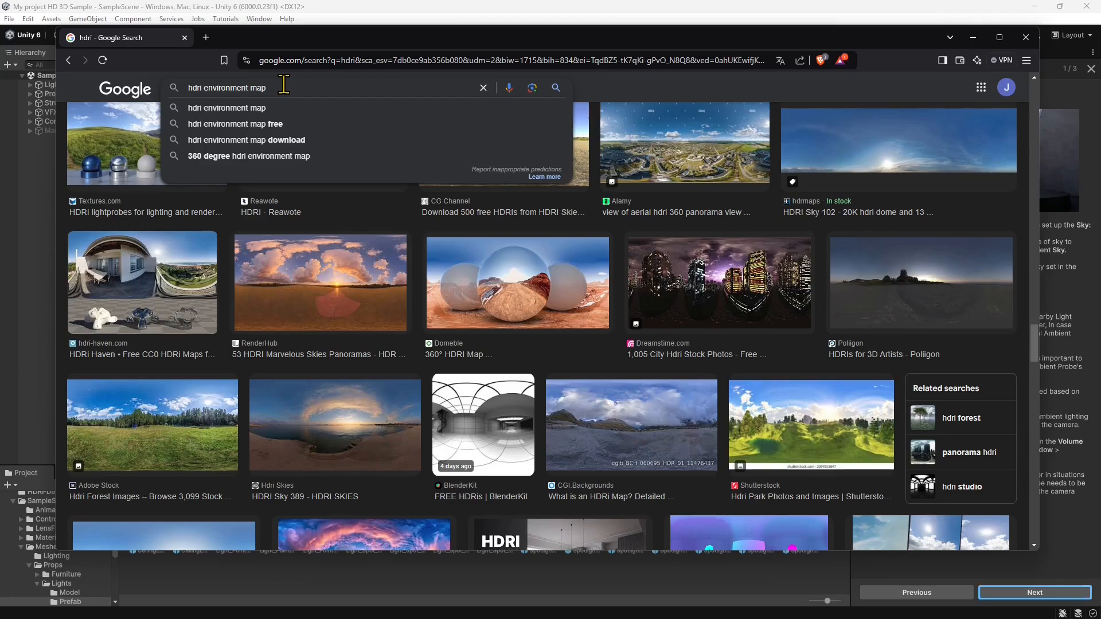
- Search images for "hdri environment map lighting background reflections" and examine the examples of HDRI lighting and reflections
{"action": "type", "text": "lighting"}
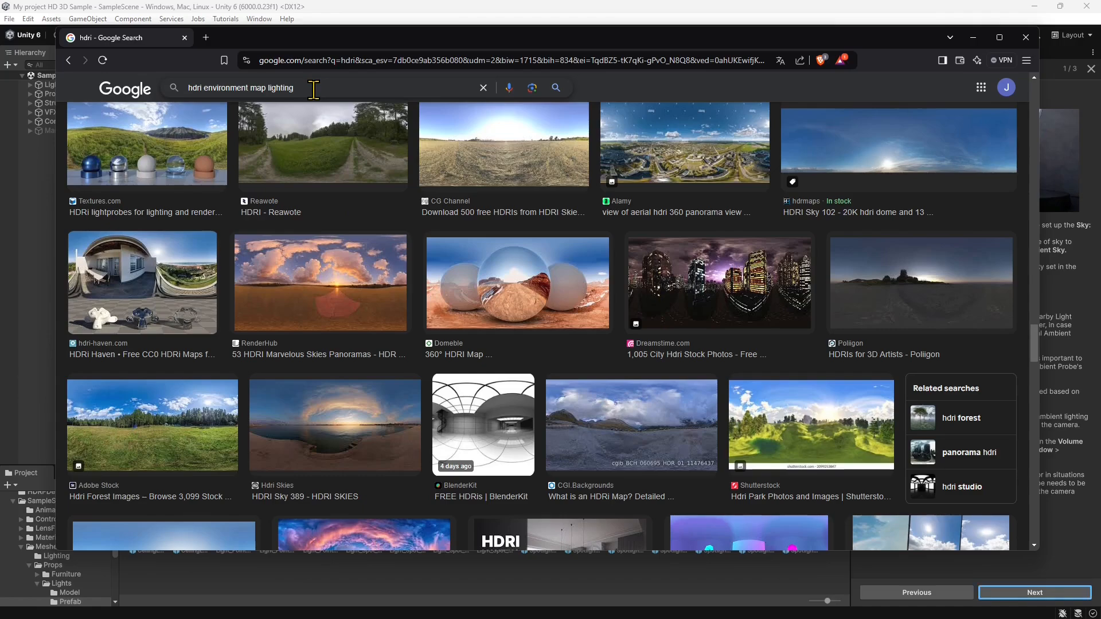
{"action": "type", "text": "background"}
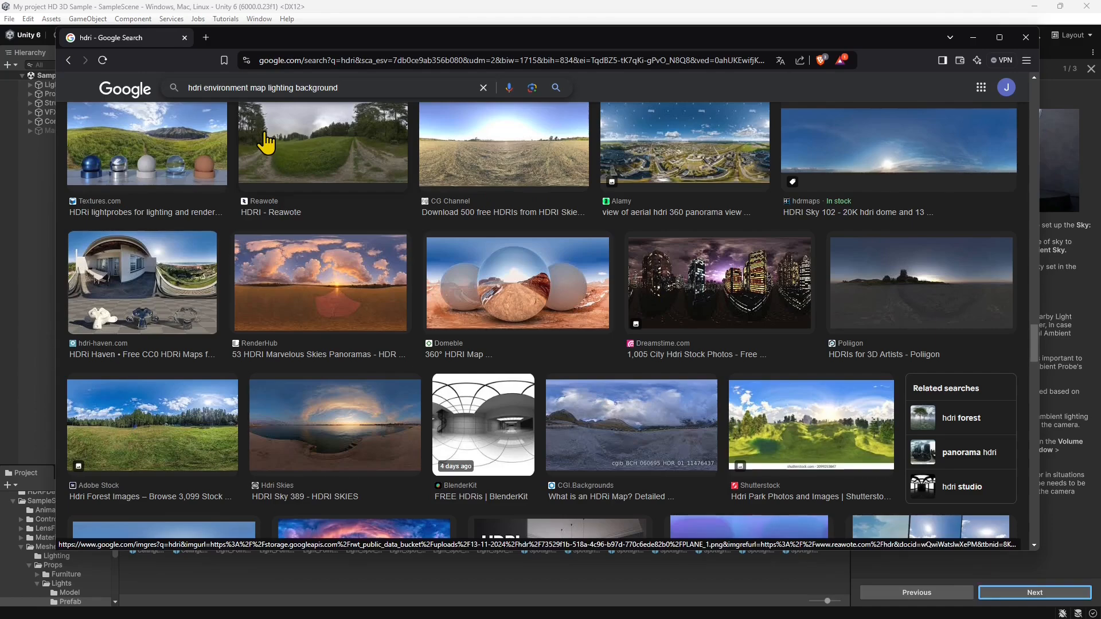
{"action": "type", "text": "eflections"}
{"action": "key", "text": "Return"}
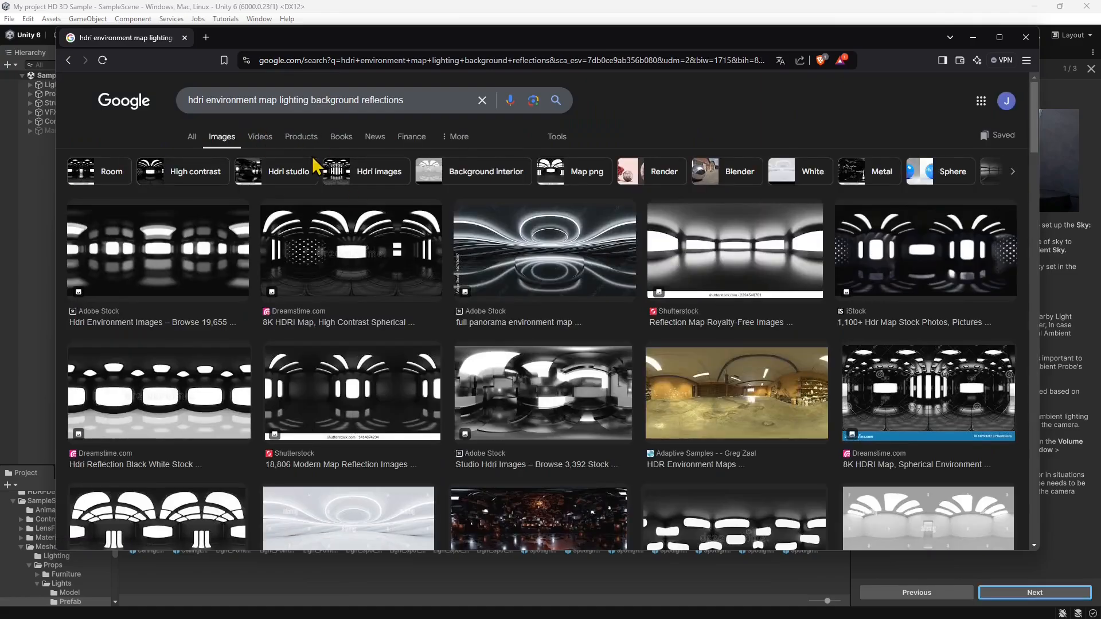
{"action": "scroll", "coordinate": [442, 320], "scroll_direction": "down", "scroll_amount": 4}
{"action": "scroll", "coordinate": [556, 366], "scroll_direction": "down", "scroll_amount": 3}
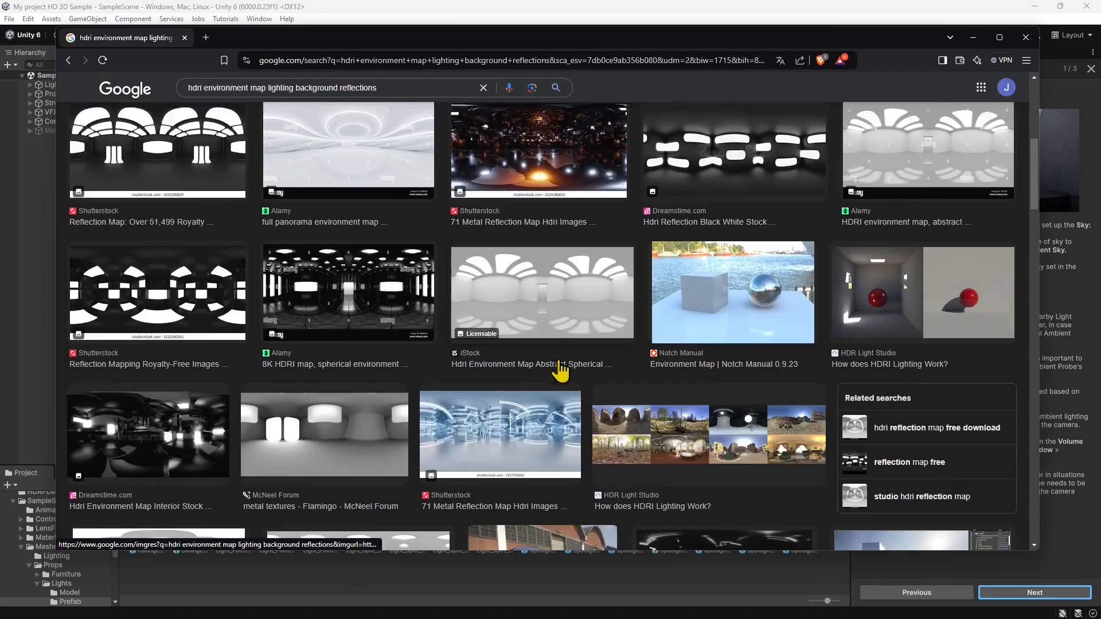
{"action": "scroll", "coordinate": [559, 367], "scroll_direction": "down", "scroll_amount": 1}
{"action": "scroll", "coordinate": [559, 370], "scroll_direction": "down", "scroll_amount": 3}
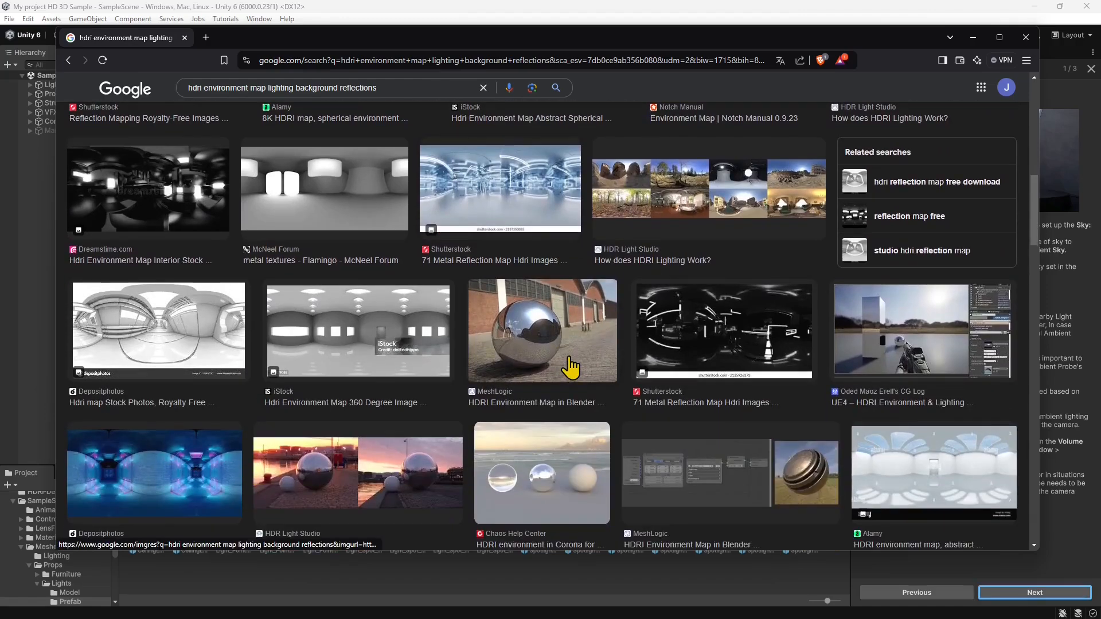
{"action": "scroll", "coordinate": [567, 370], "scroll_direction": "down", "scroll_amount": 4}
{"action": "scroll", "coordinate": [570, 367], "scroll_direction": "down", "scroll_amount": 2}
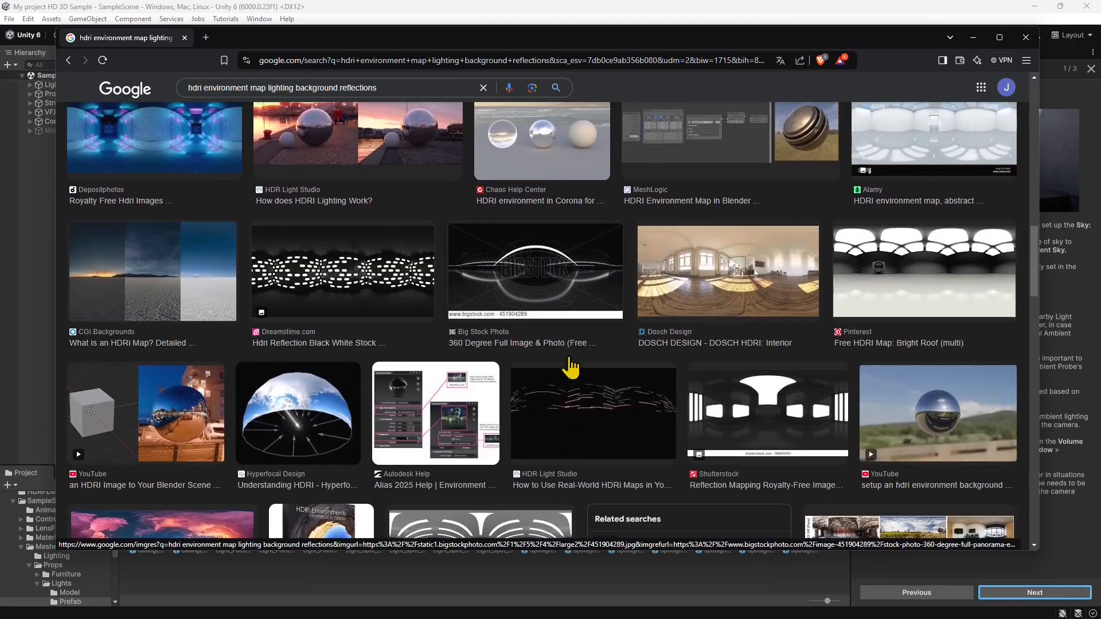
- Look further through the image results for HDRI environment map lighting and reflections
{"action": "scroll", "coordinate": [569, 363], "scroll_direction": "down", "scroll_amount": 2}
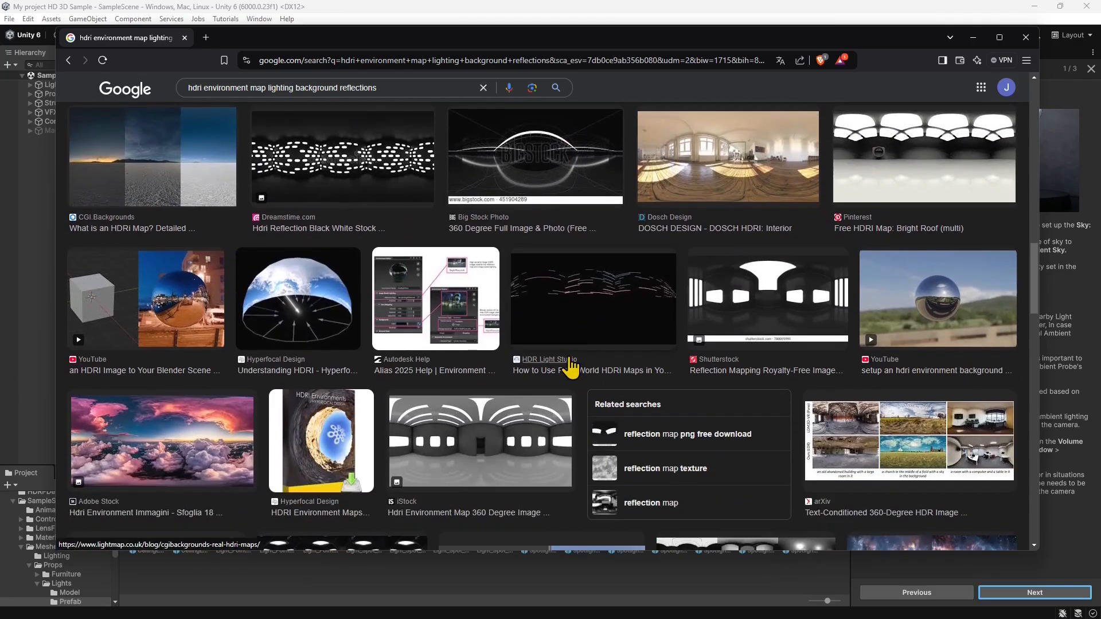
{"action": "scroll", "coordinate": [570, 367], "scroll_direction": "down", "scroll_amount": 6}
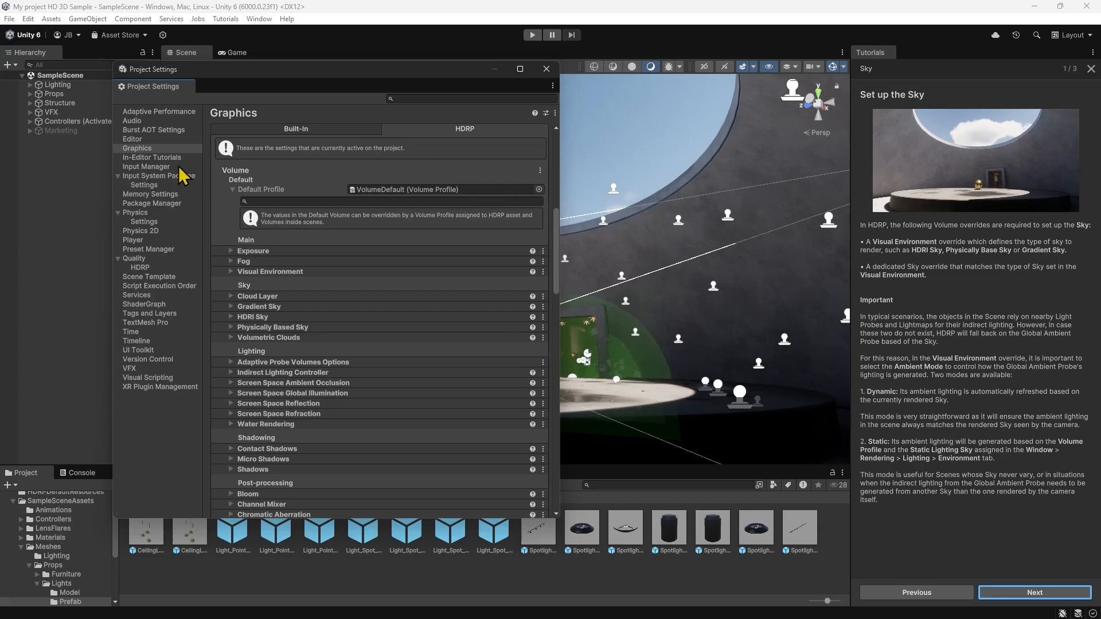
- Expand the Visual Environment override in the default volume profile and set its Sky Type to Physically Based Sky
{"action": "left_click", "coordinate": [254, 272]}
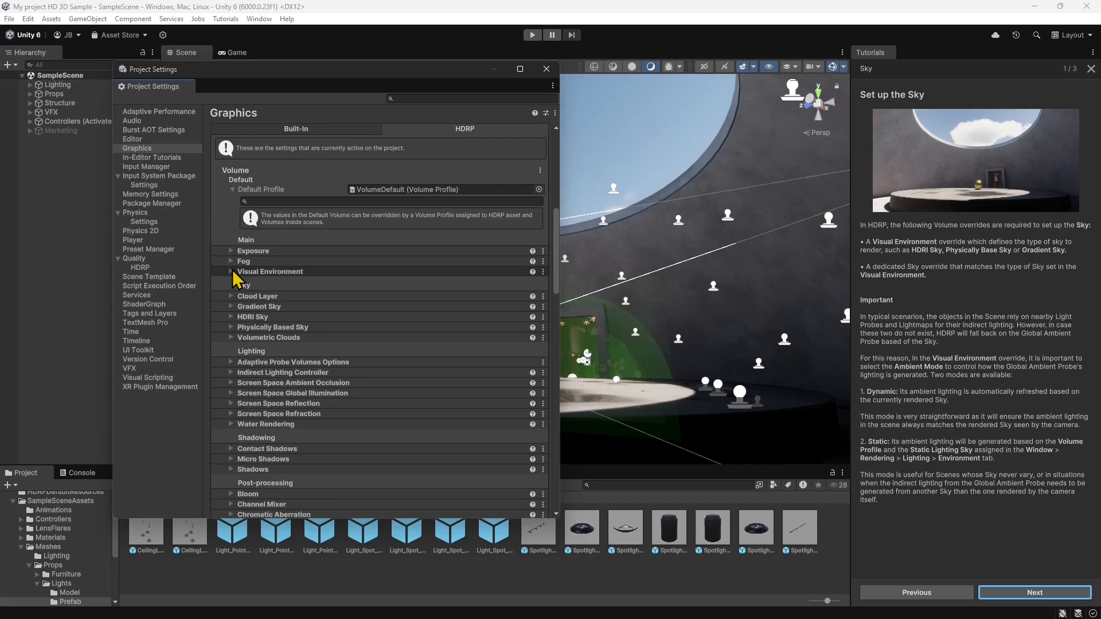
{"action": "left_click", "coordinate": [234, 273]}
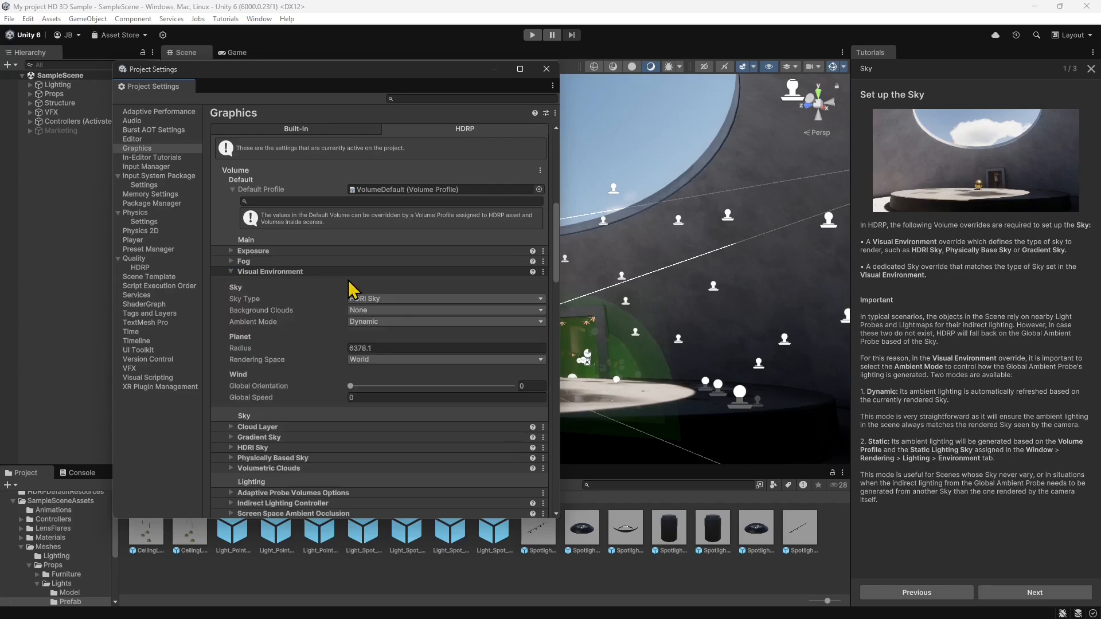
{"action": "left_click", "coordinate": [397, 301]}
{"action": "left_click", "coordinate": [397, 325]}
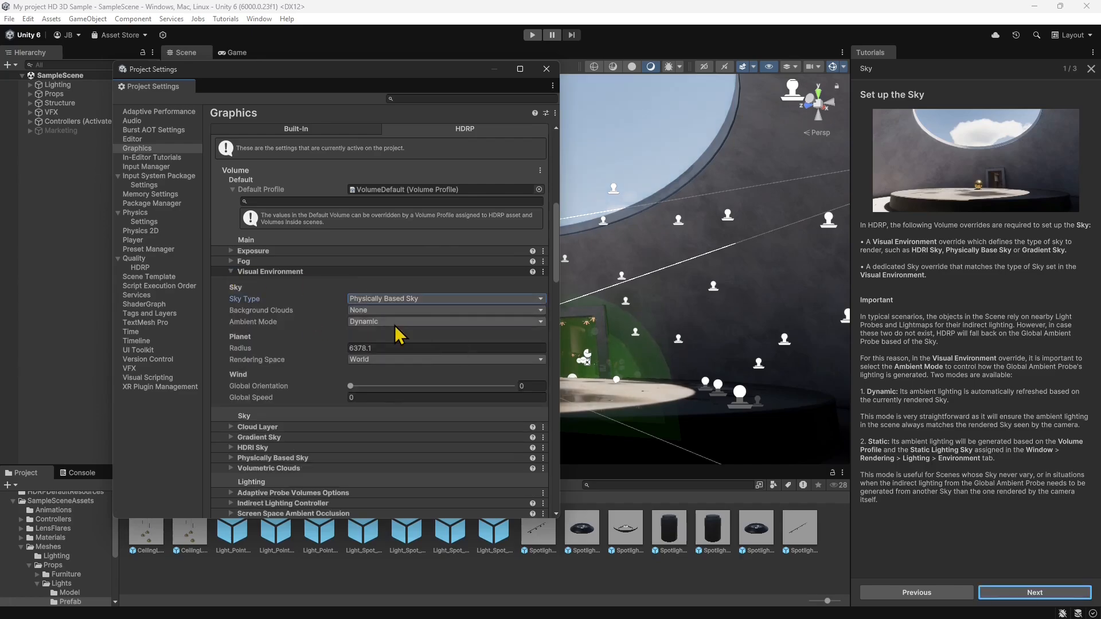
- Move the Project Settings window off the scene's sky opening, switch the Sky Type to None, and return it to HDRI Sky
{"action": "left_click_drag", "start_coordinate": [431, 73], "coordinate": [348, 56]}
{"action": "left_click", "coordinate": [314, 282]}
{"action": "left_click", "coordinate": [315, 294]}
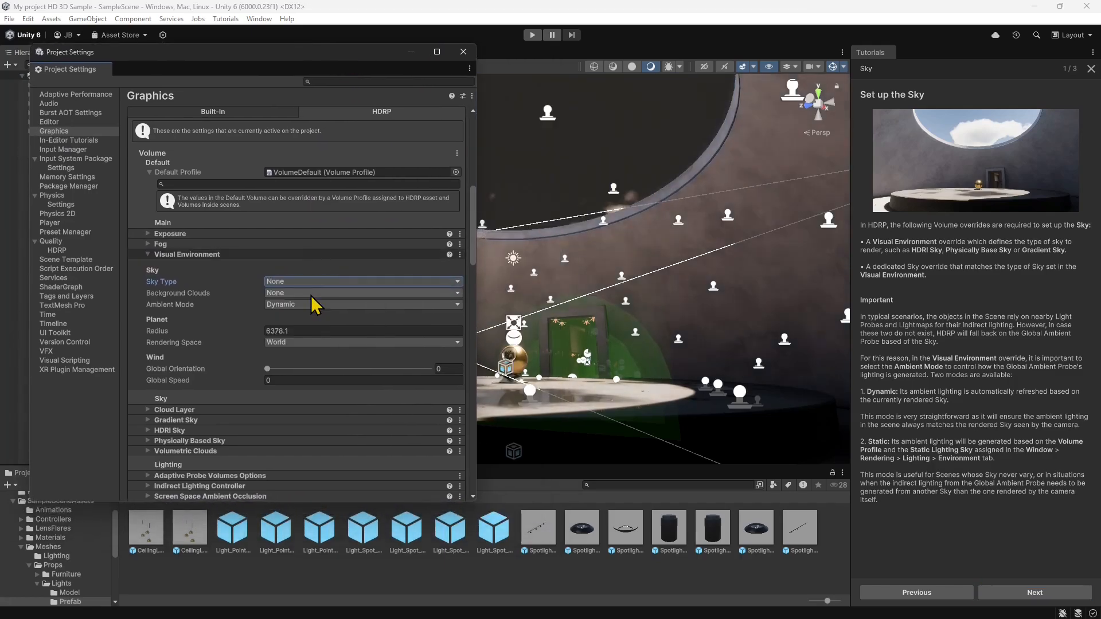
{"action": "left_click", "coordinate": [312, 281]}
{"action": "left_click", "coordinate": [298, 319]}
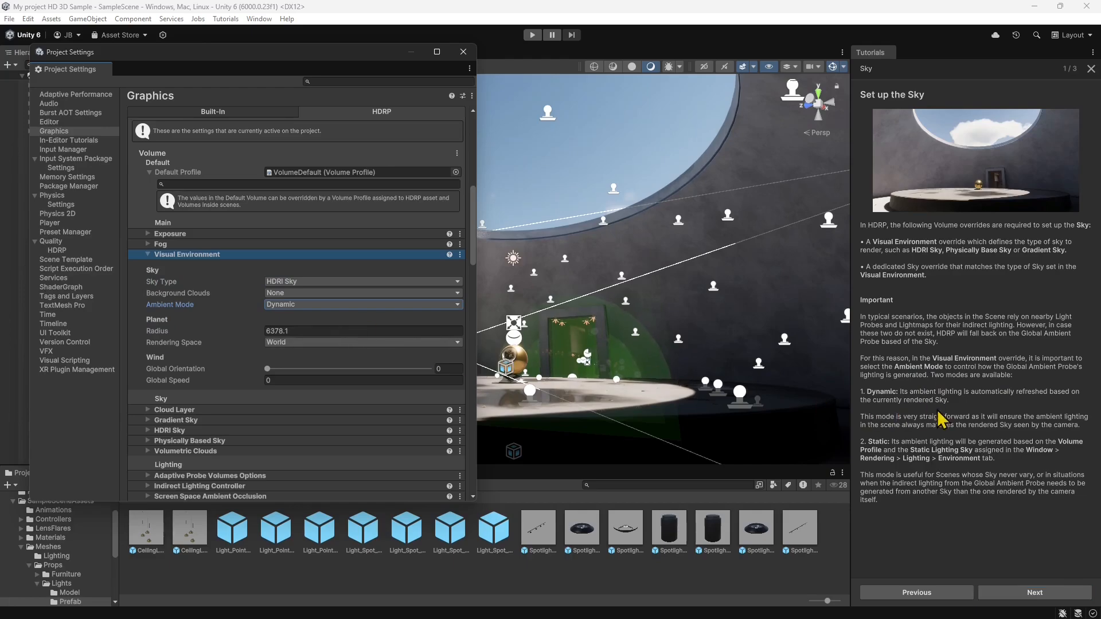
- View the Ambient Mode options of the Visual Environment override without changing the mode
{"action": "left_click", "coordinate": [298, 305]}
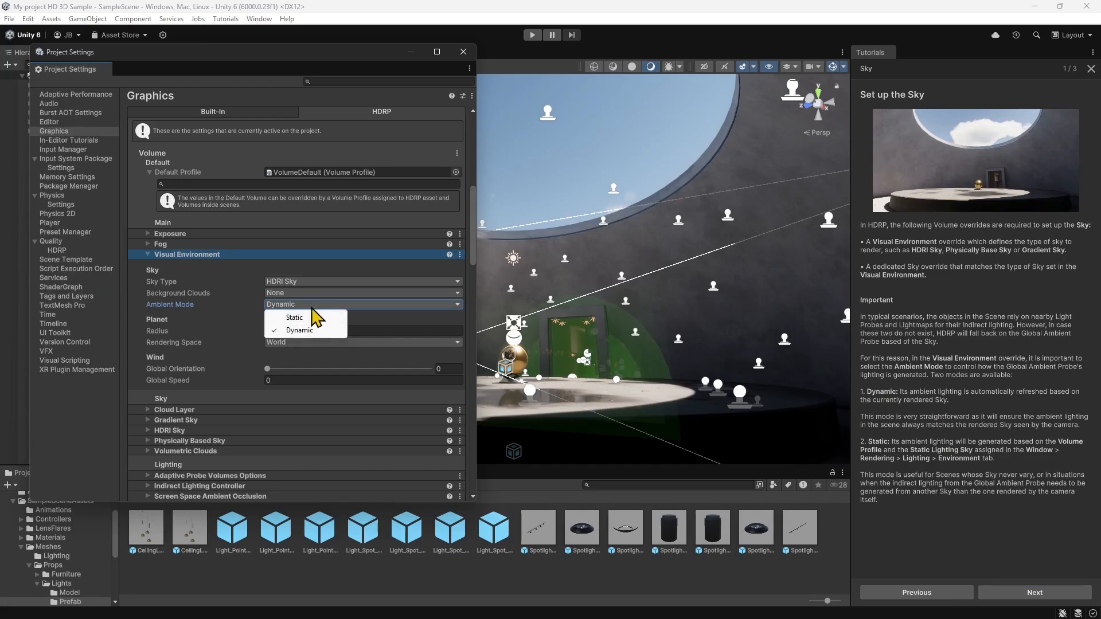
{"action": "left_click", "coordinate": [957, 410]}
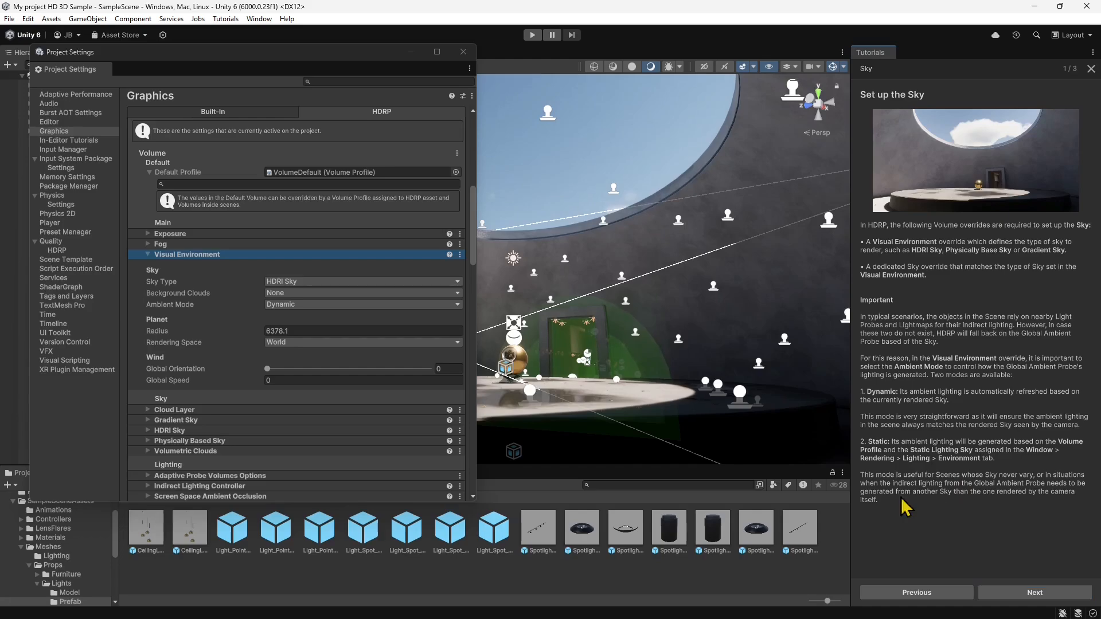
- Open the Lighting window and show its Environment settings
{"action": "left_click", "coordinate": [225, 19]}
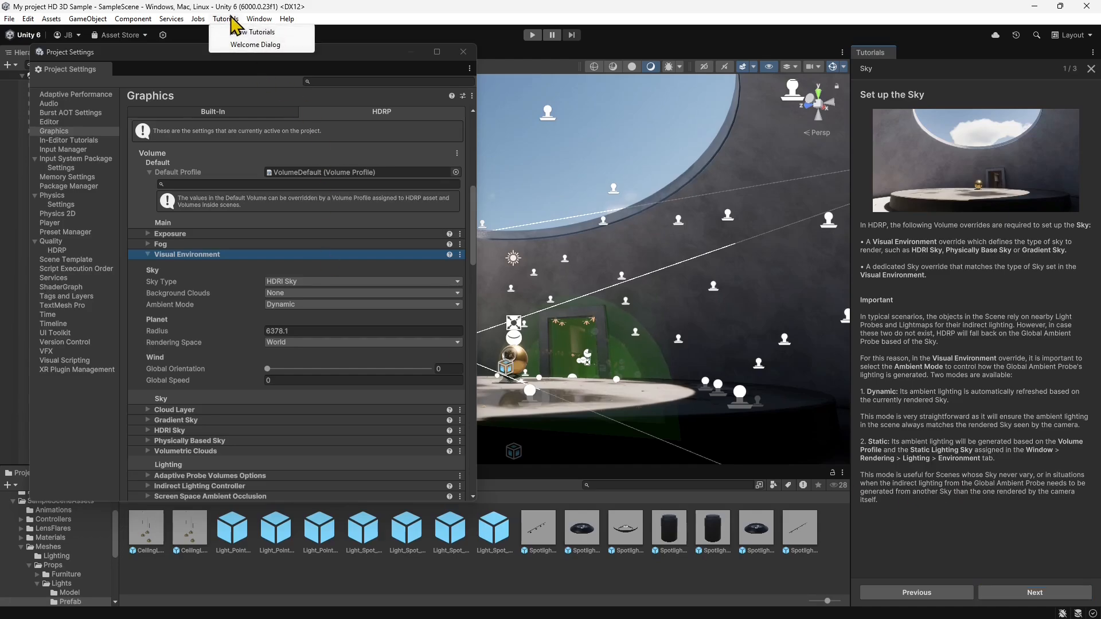
{"action": "mouse_move", "coordinate": [160, 24]}
{"action": "mouse_move", "coordinate": [261, 20]}
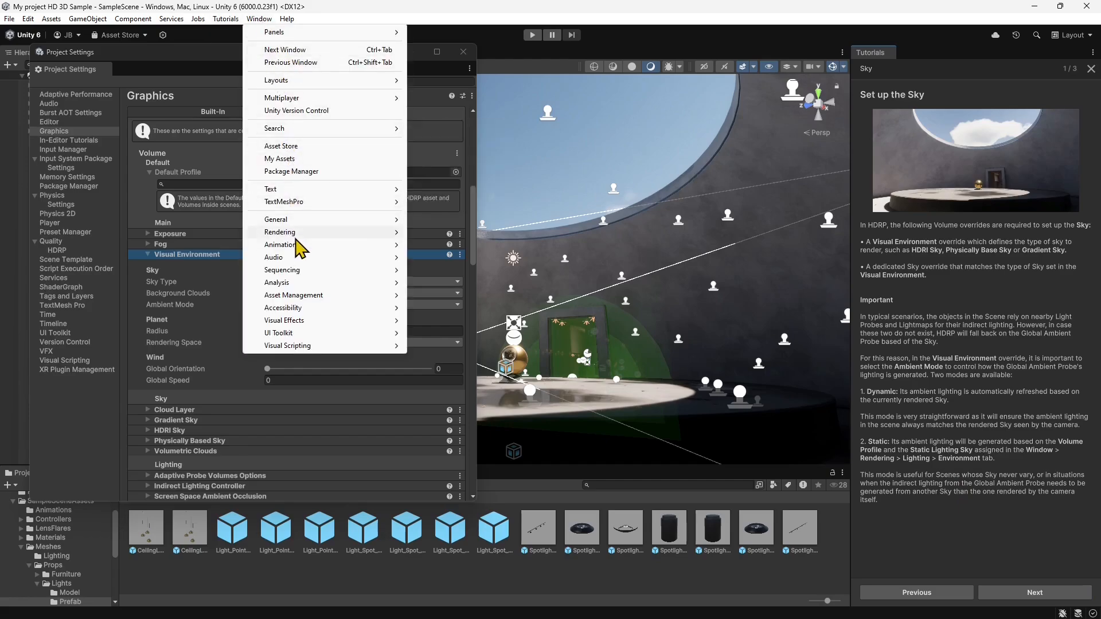
{"action": "mouse_move", "coordinate": [296, 235]}
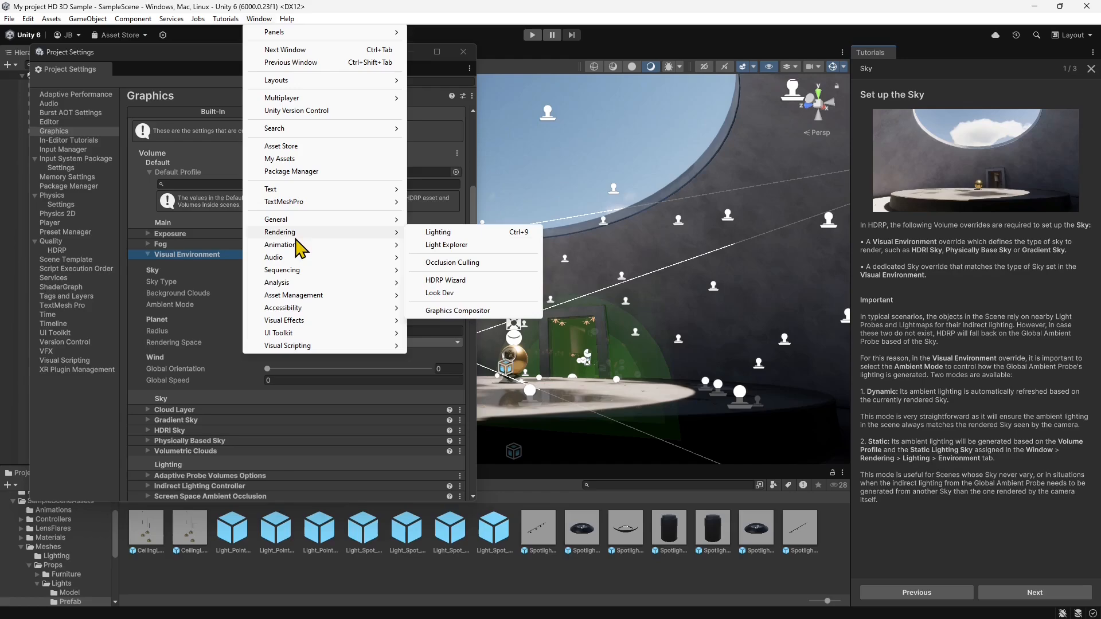
{"action": "left_click", "coordinate": [459, 232]}
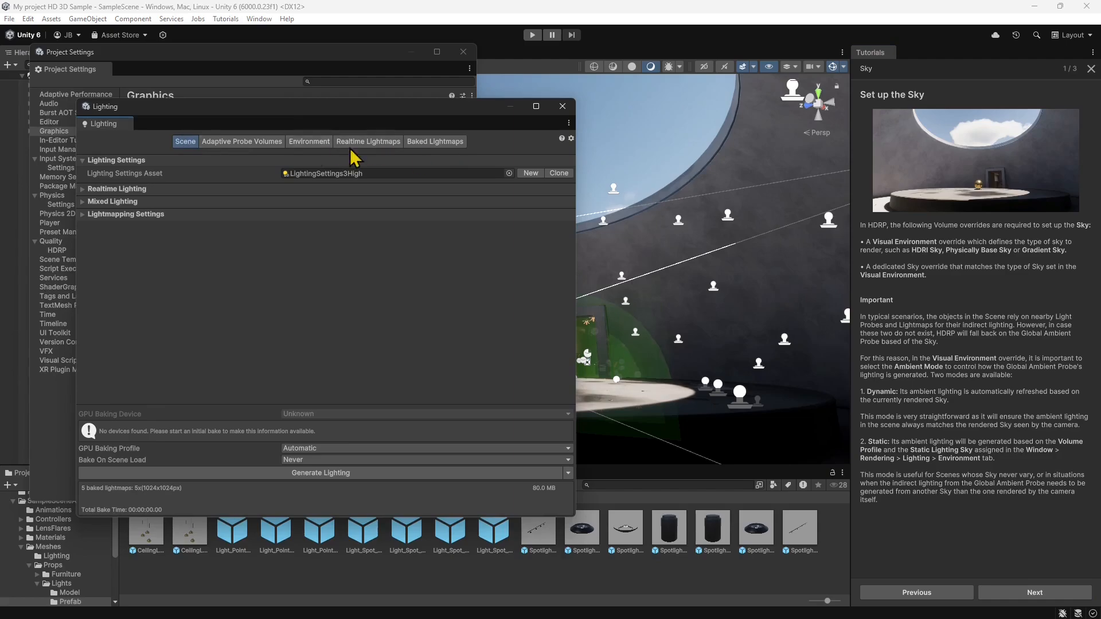
{"action": "left_click", "coordinate": [309, 145]}
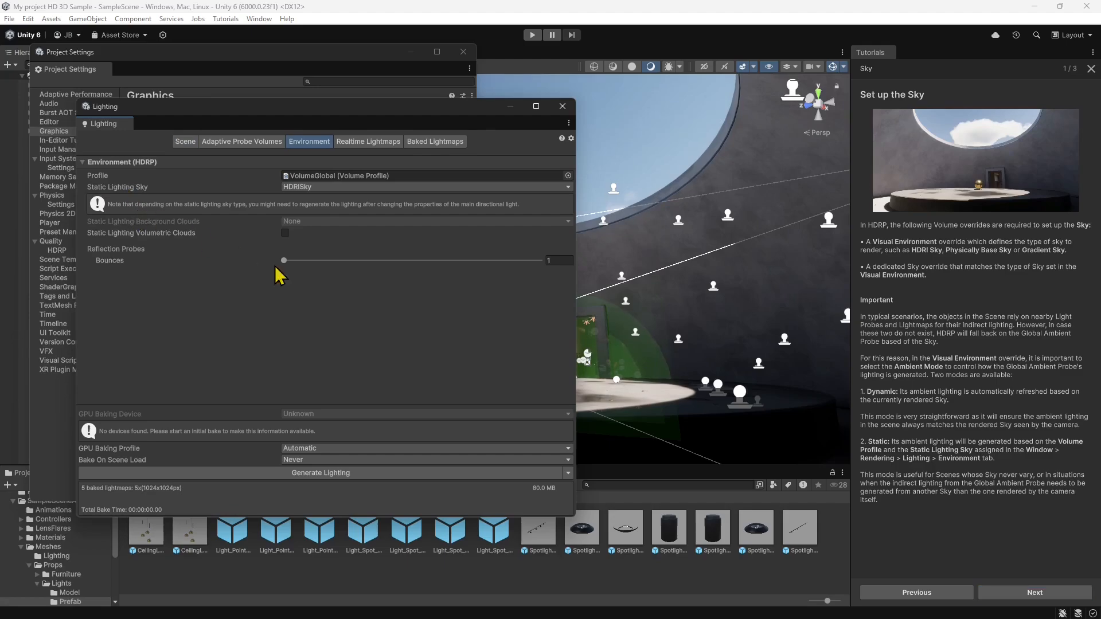
- Advance the tutorial to Tune the HDRI Sky and select Volume Global among the scene's lighting volumes
{"action": "left_click", "coordinate": [1030, 594]}
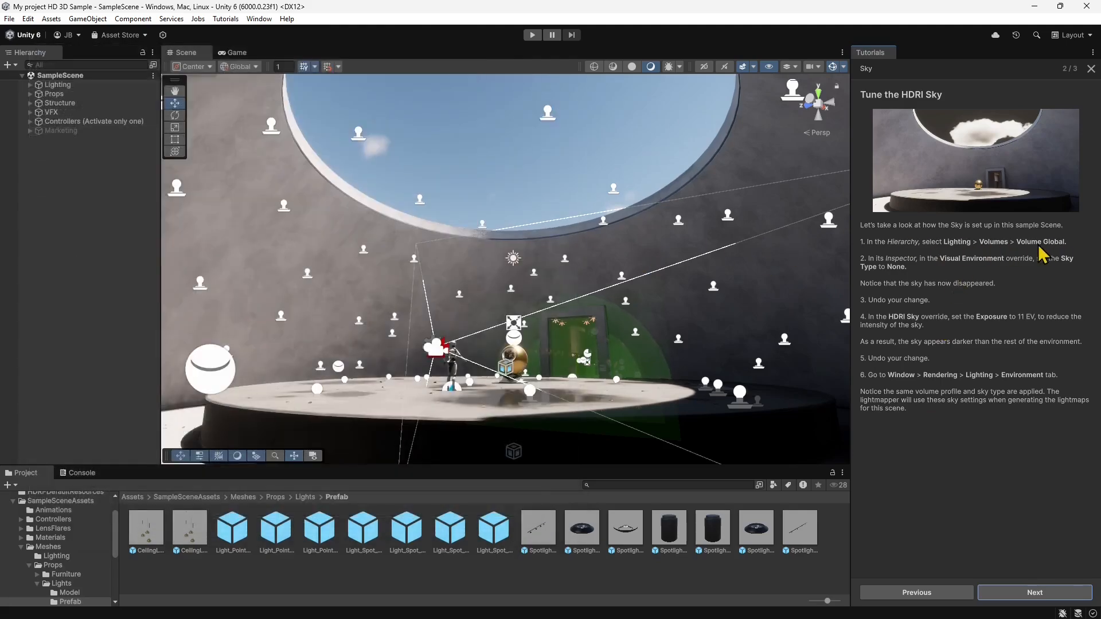
{"action": "left_click", "coordinate": [30, 85]}
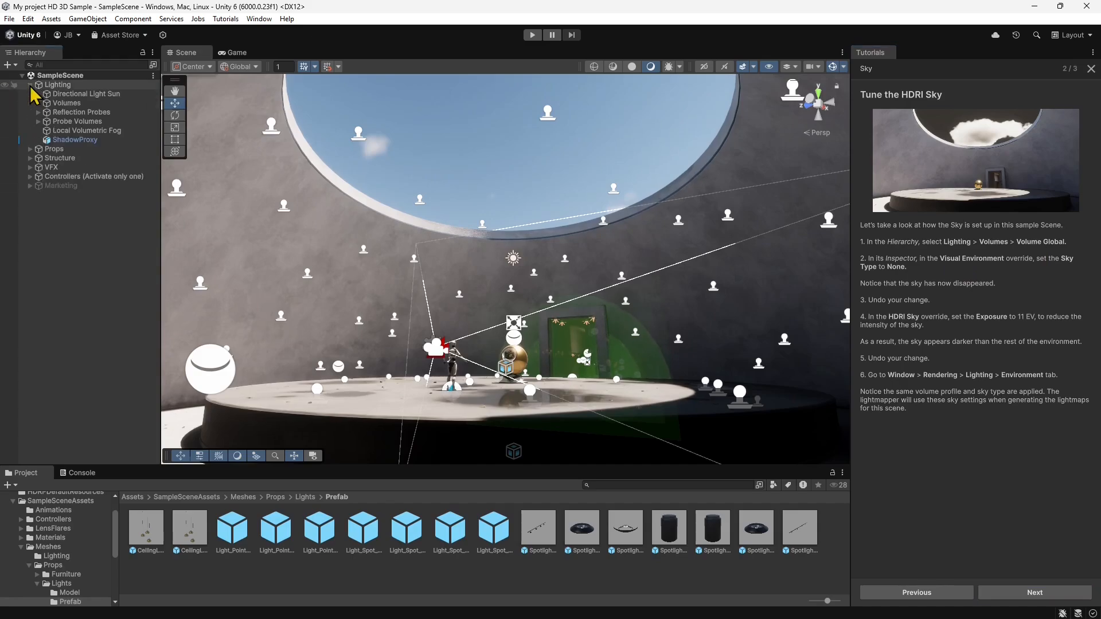
{"action": "left_click", "coordinate": [67, 103]}
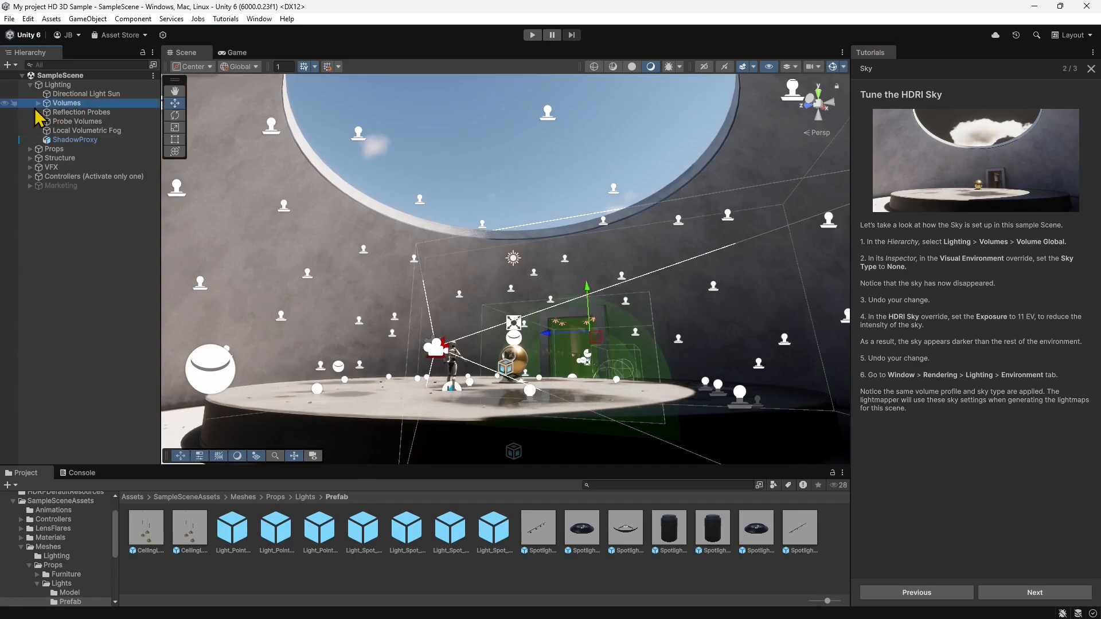
{"action": "left_click", "coordinate": [38, 104]}
{"action": "left_click", "coordinate": [85, 114]}
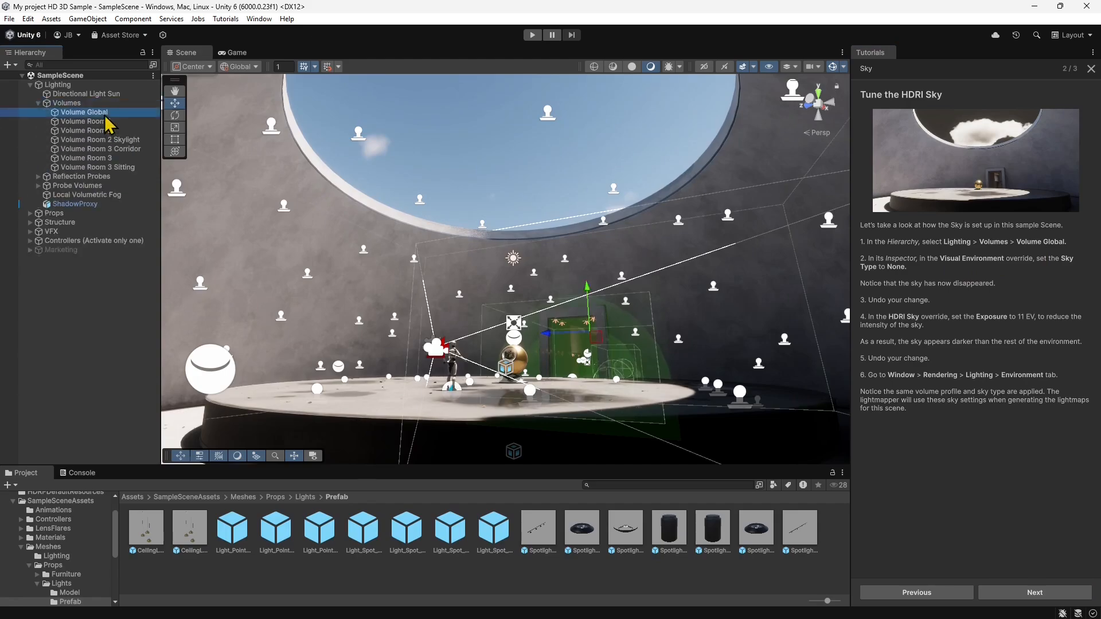
- Open the properties of Volume Global in a separate window, and resize and move it so the scene's sky is visible
{"action": "right_click", "coordinate": [62, 119]}
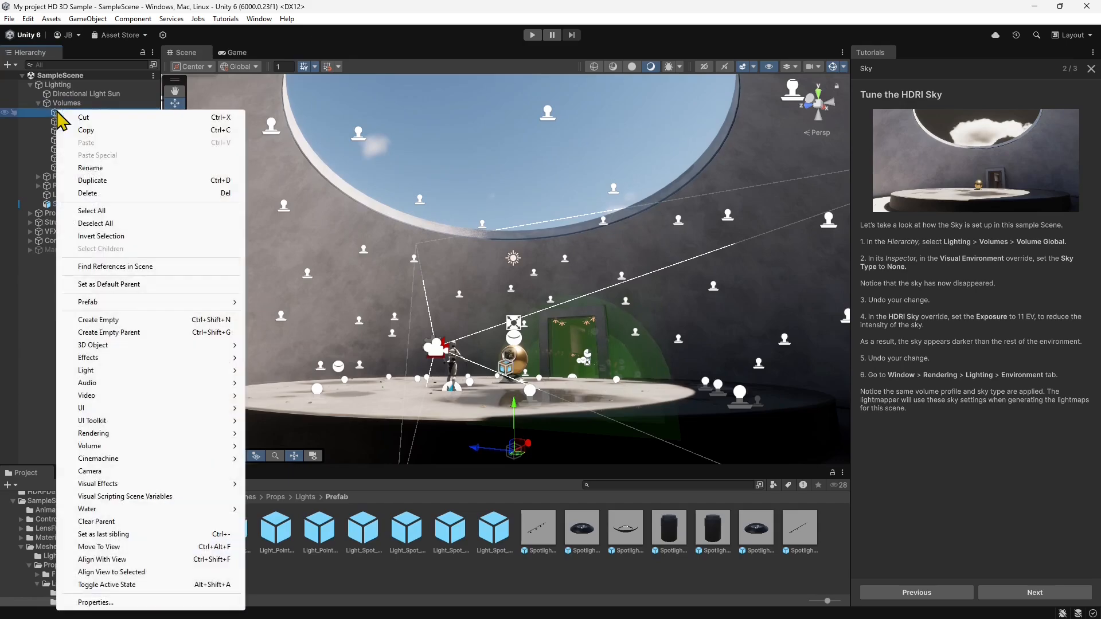
{"action": "left_click", "coordinate": [109, 602]}
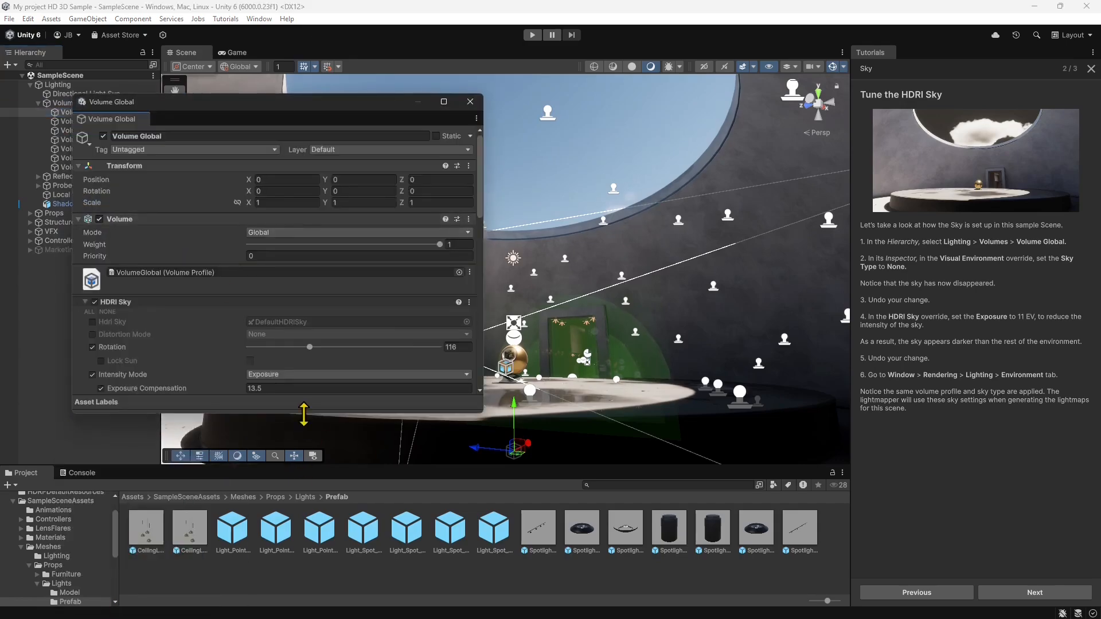
{"action": "left_click_drag", "start_coordinate": [304, 414], "coordinate": [324, 594]}
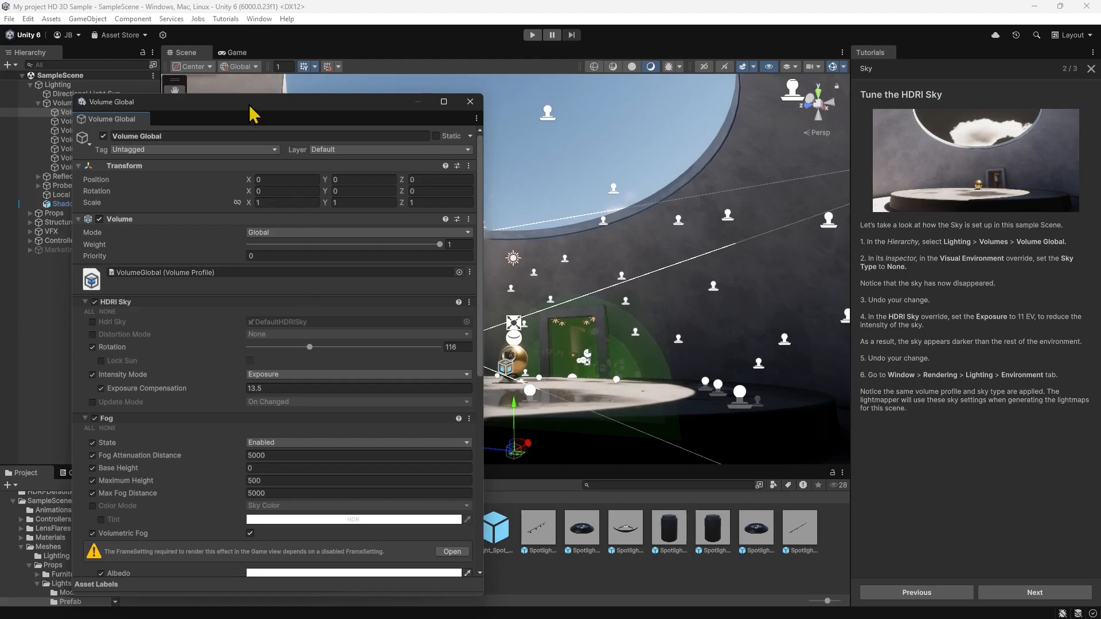
{"action": "left_click_drag", "start_coordinate": [249, 105], "coordinate": [200, 78]}
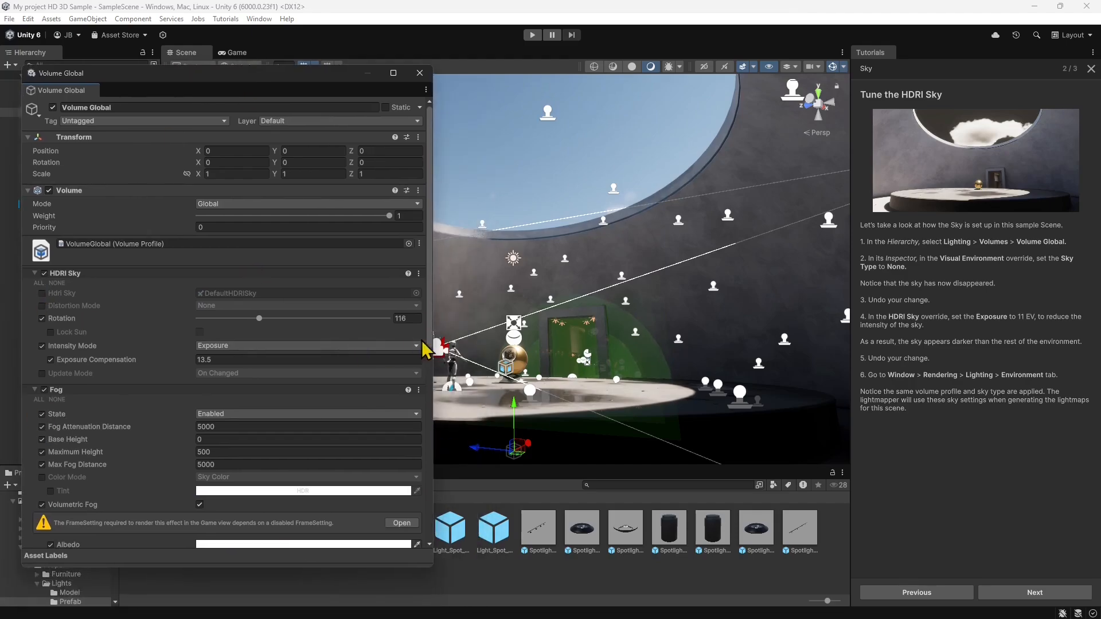
{"action": "left_click_drag", "start_coordinate": [425, 348], "coordinate": [357, 347]}
- Toggle all HDRI Sky overrides of Volume Global off and turn all of them on
{"action": "left_click", "coordinate": [57, 283]}
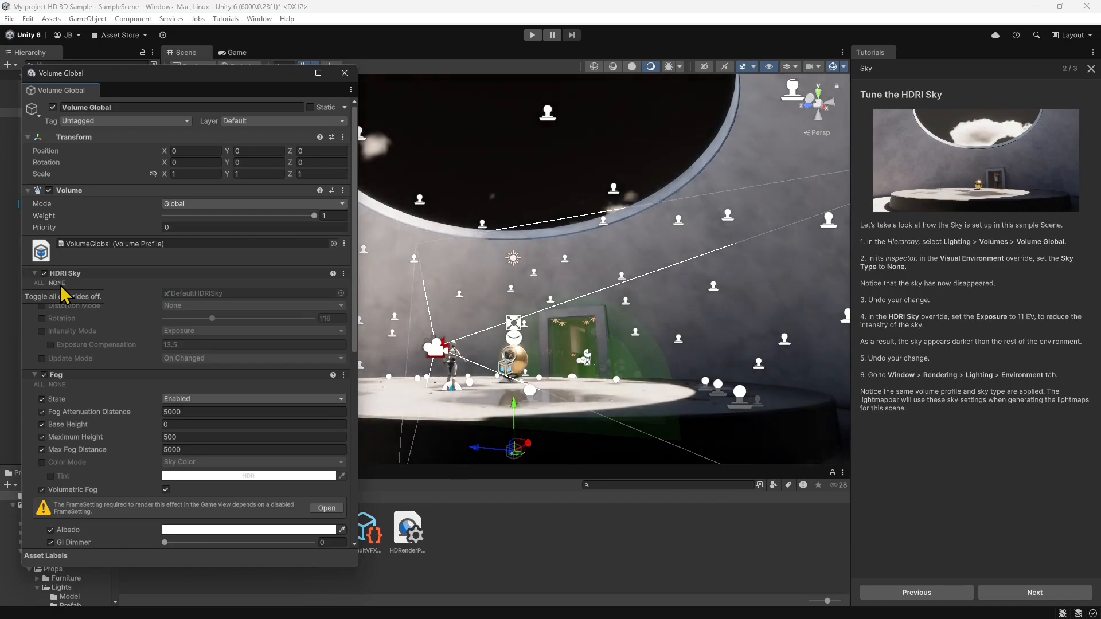
{"action": "left_click", "coordinate": [39, 283]}
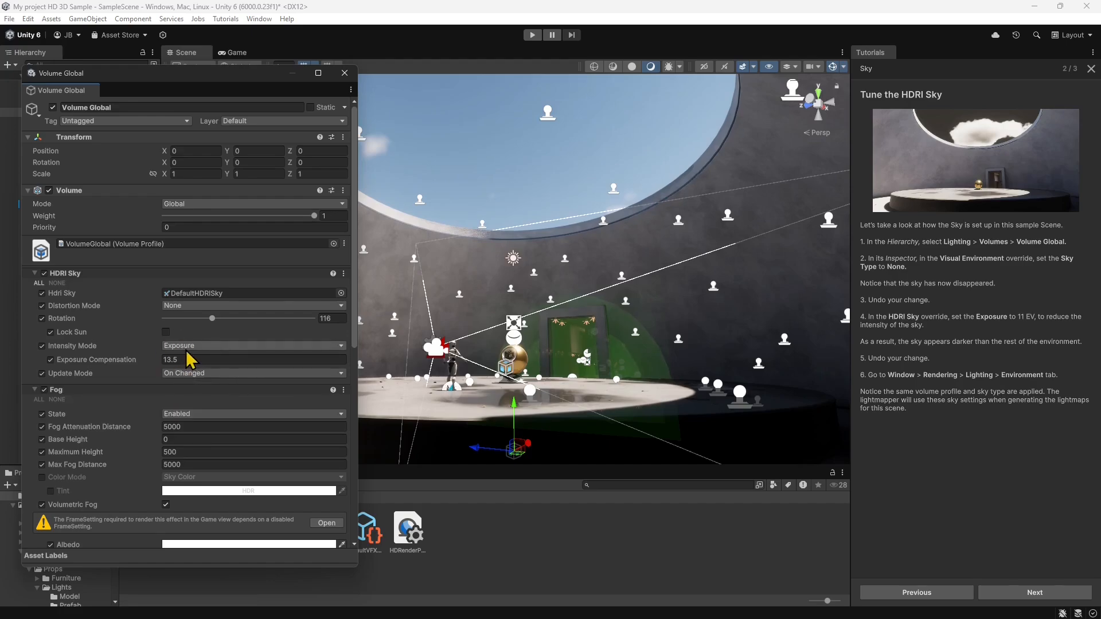
- Set the HDRI Sky's Exposure Compensation to 11 to darken the sky, and change it to 13
{"action": "left_click", "coordinate": [69, 350]}
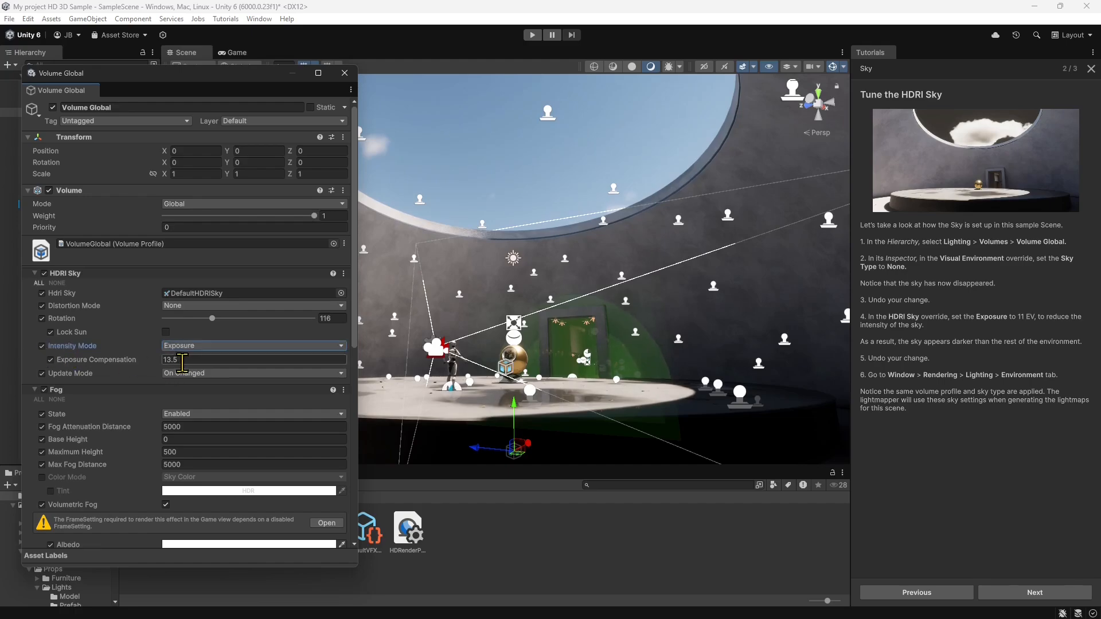
{"action": "left_click_drag", "start_coordinate": [182, 362], "coordinate": [173, 361]}
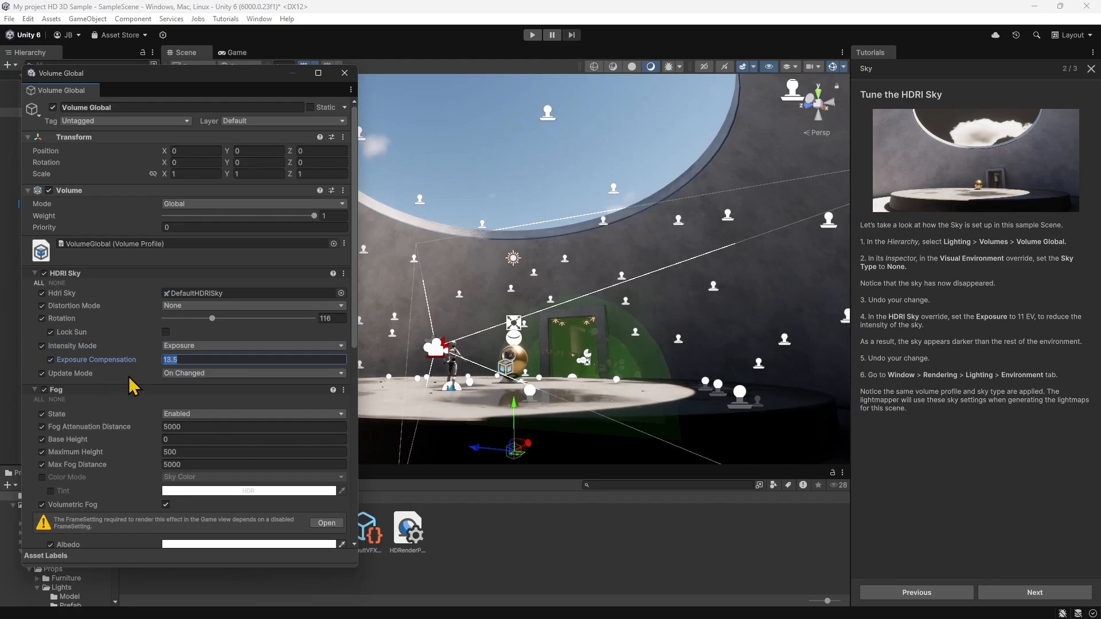
{"action": "type", "text": "11"}
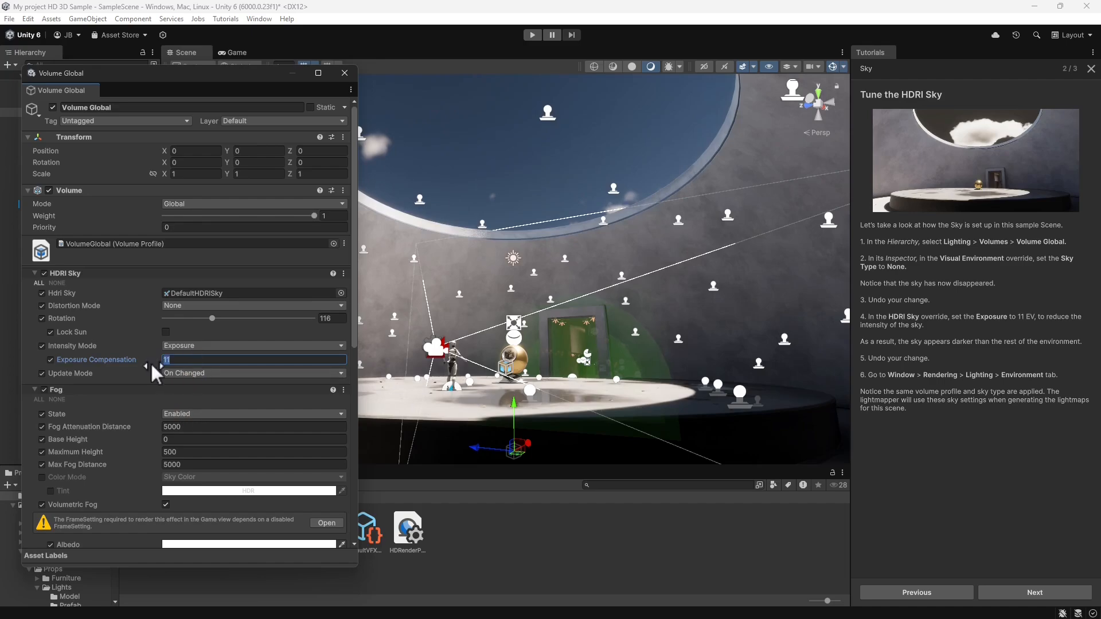
{"action": "type", "text": "13"}
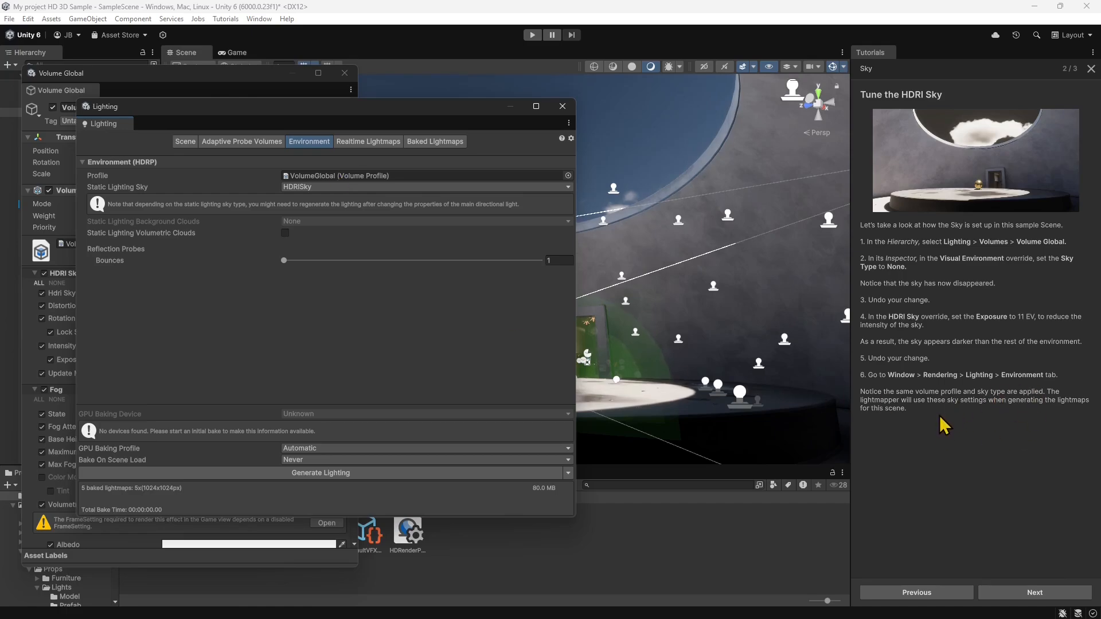
- Finish the Sky tutorial, closing the Lighting and Volume Global windows and saving the changes to SampleScene
{"action": "left_click", "coordinate": [1017, 592]}
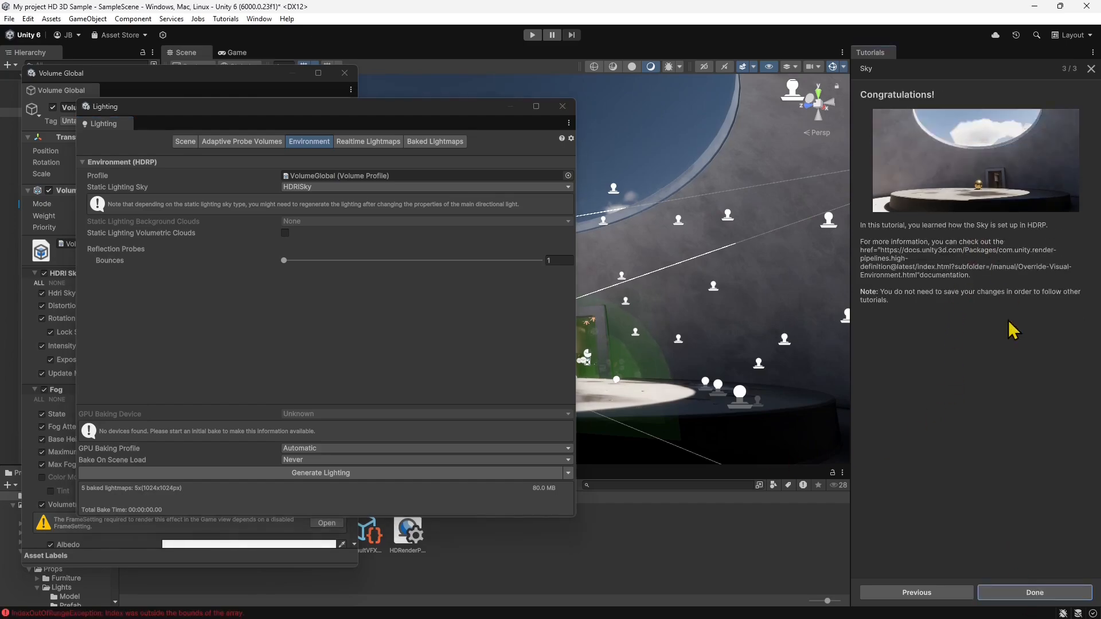
{"action": "left_click", "coordinate": [562, 106]}
{"action": "left_click", "coordinate": [345, 73]}
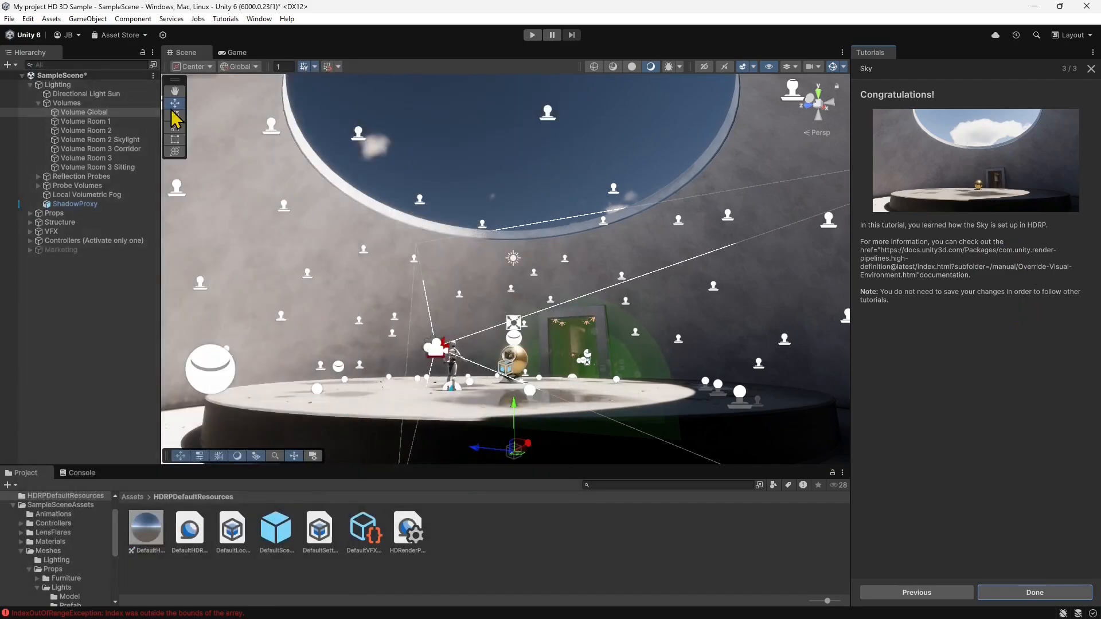
{"action": "left_click", "coordinate": [1044, 594]}
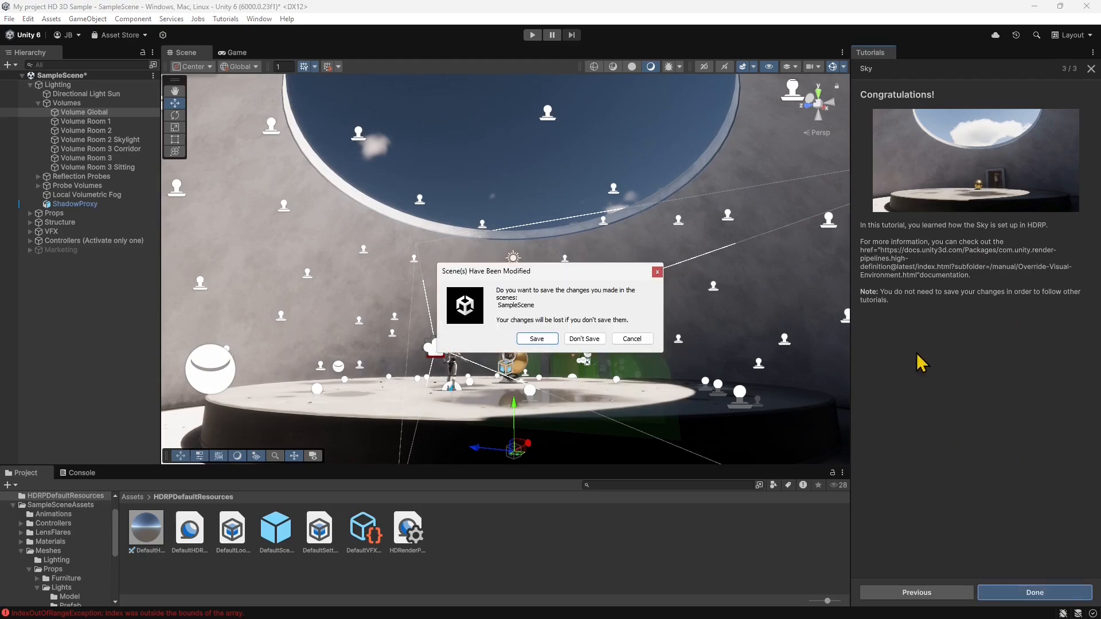
{"action": "left_click", "coordinate": [533, 338]}
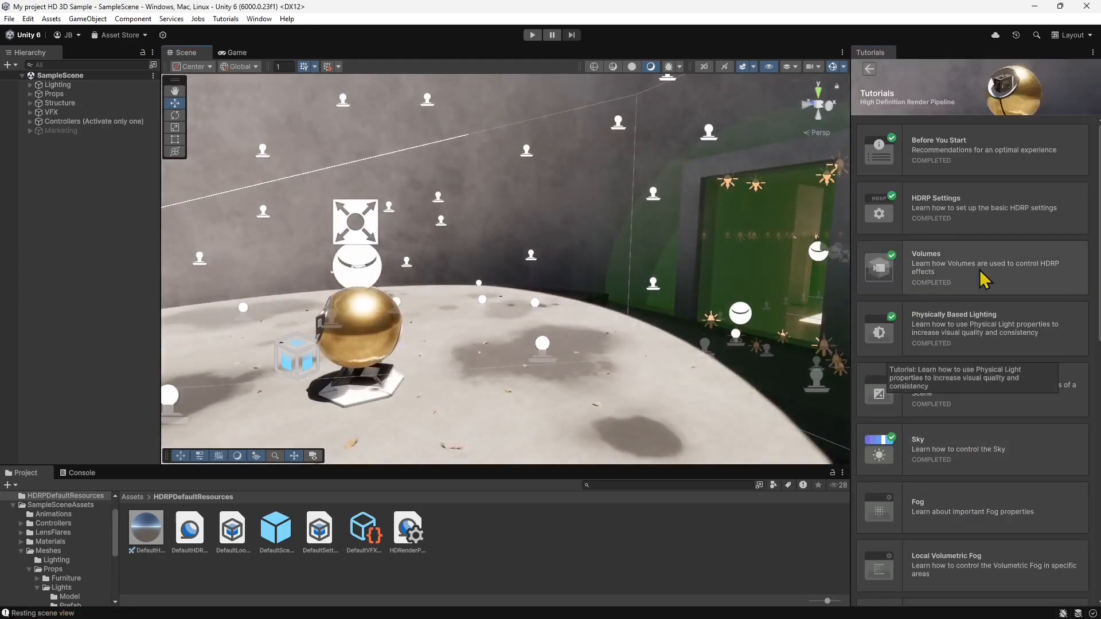
- Open the Fog tutorial of the High Definition Render Pipeline and advance to its Fog parameters page
{"action": "scroll", "coordinate": [935, 458], "scroll_direction": "down", "scroll_amount": 4}
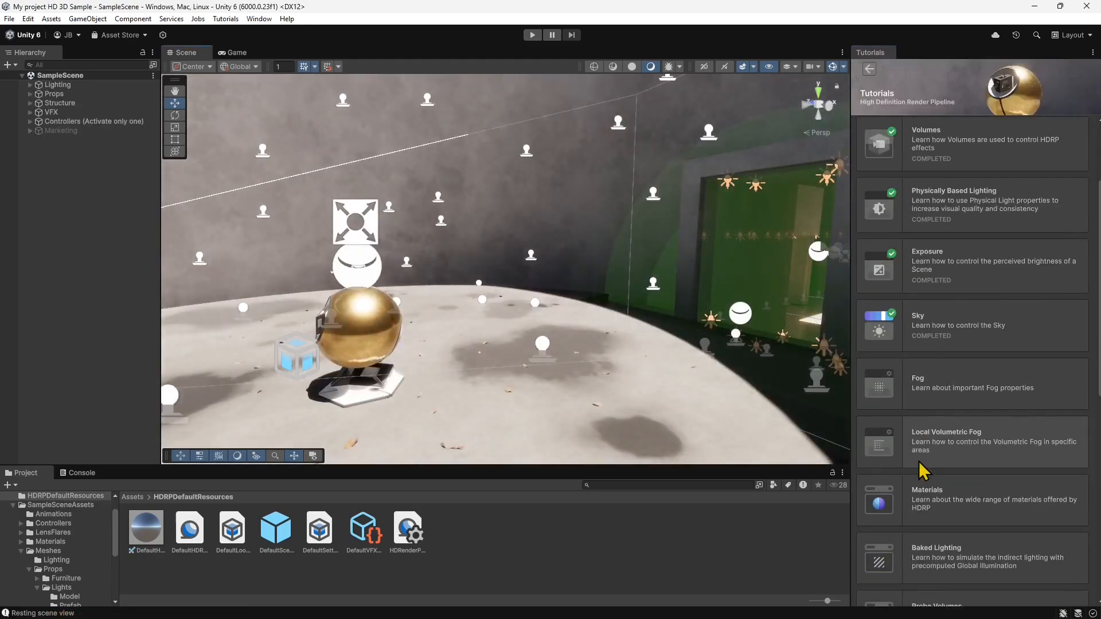
{"action": "left_click", "coordinate": [934, 383]}
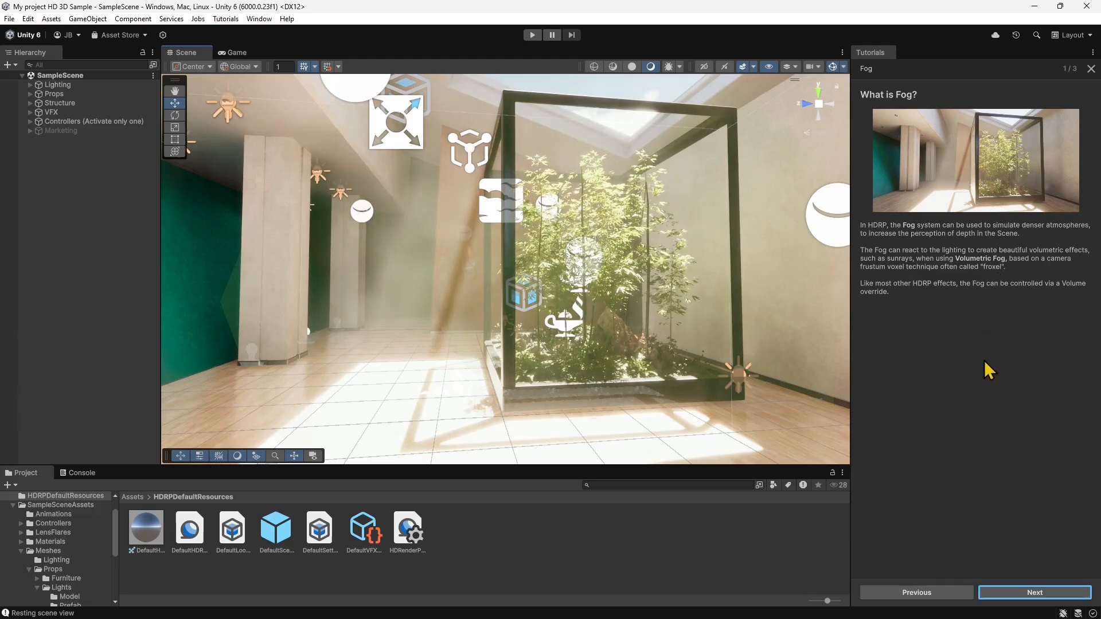
{"action": "left_click", "coordinate": [1035, 595]}
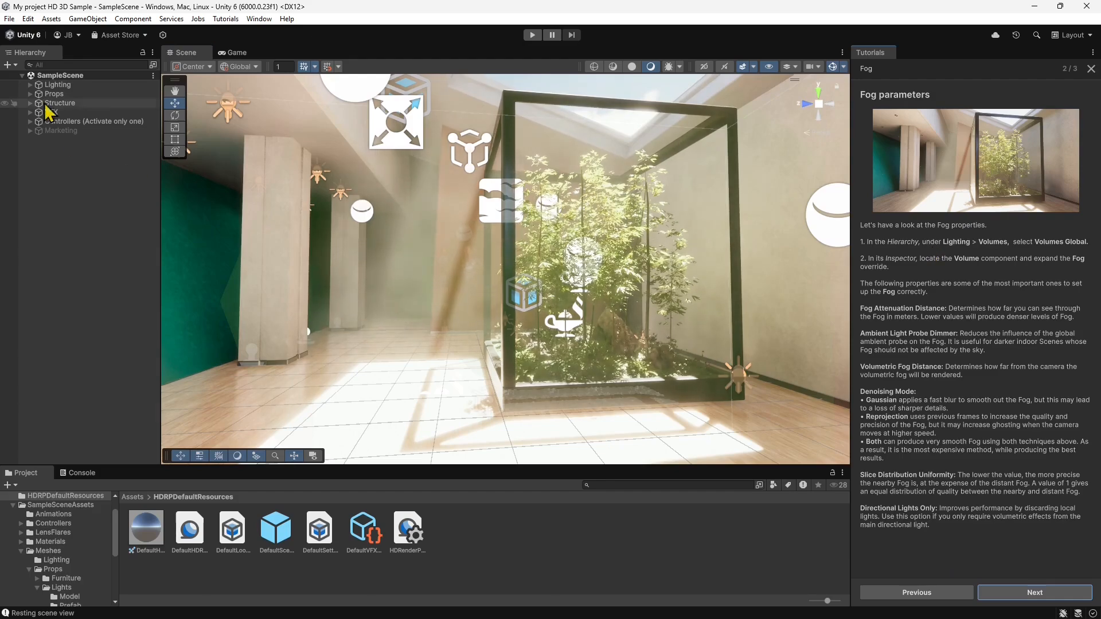
- Open the properties of Volume Global under Lighting > Volumes in a separate window and collapse its HDRI Sky override
{"action": "left_click", "coordinate": [30, 85]}
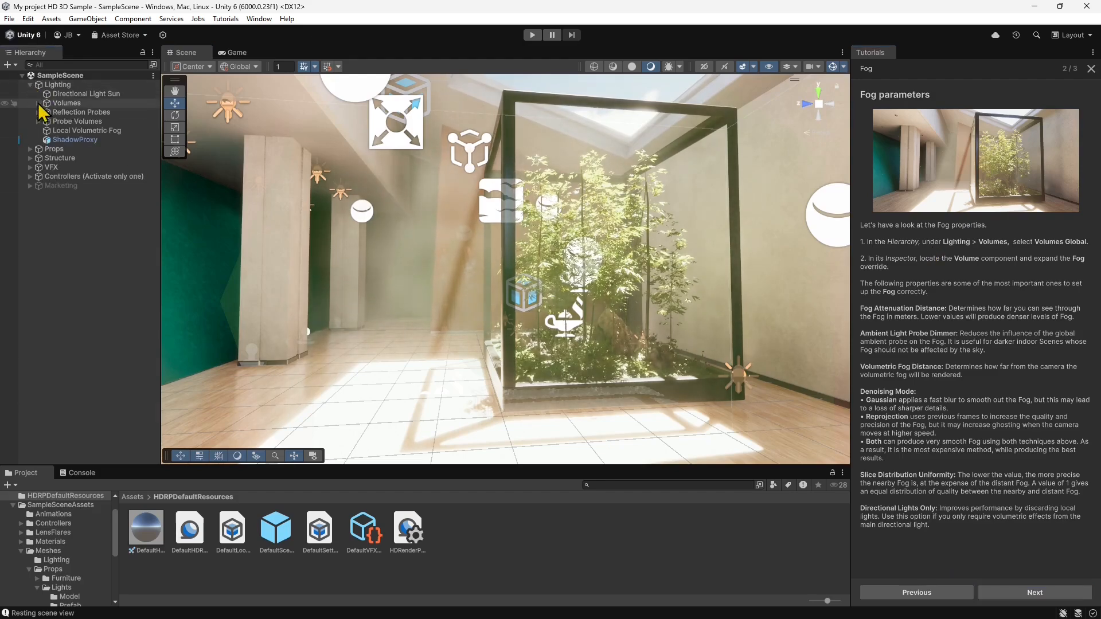
{"action": "left_click", "coordinate": [38, 103]}
{"action": "left_click", "coordinate": [69, 114]}
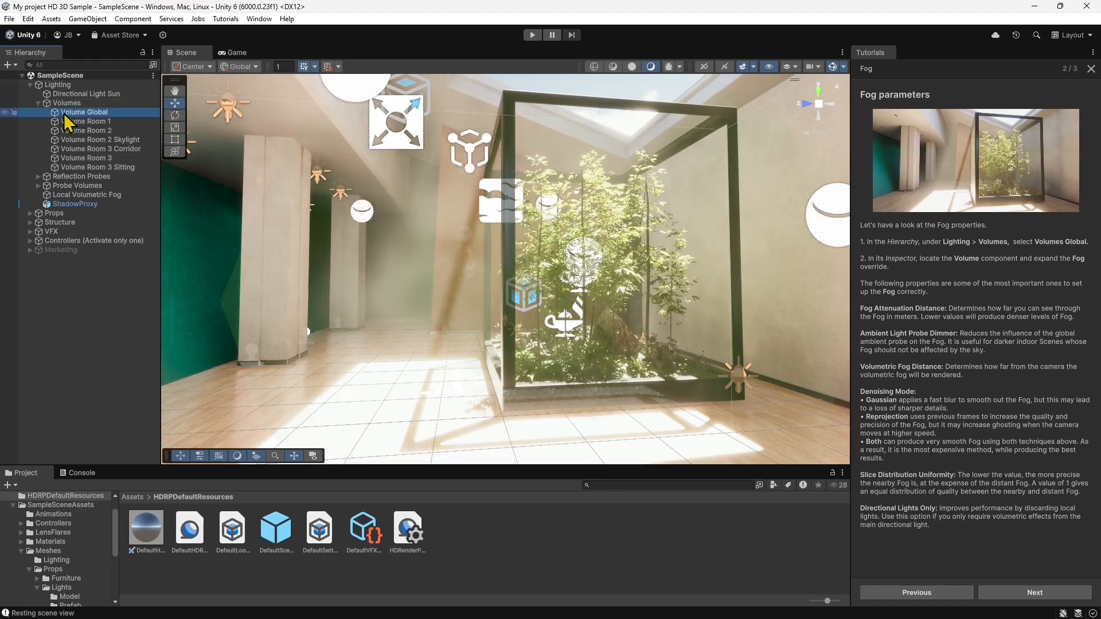
{"action": "right_click", "coordinate": [65, 114]}
{"action": "left_click", "coordinate": [87, 604]}
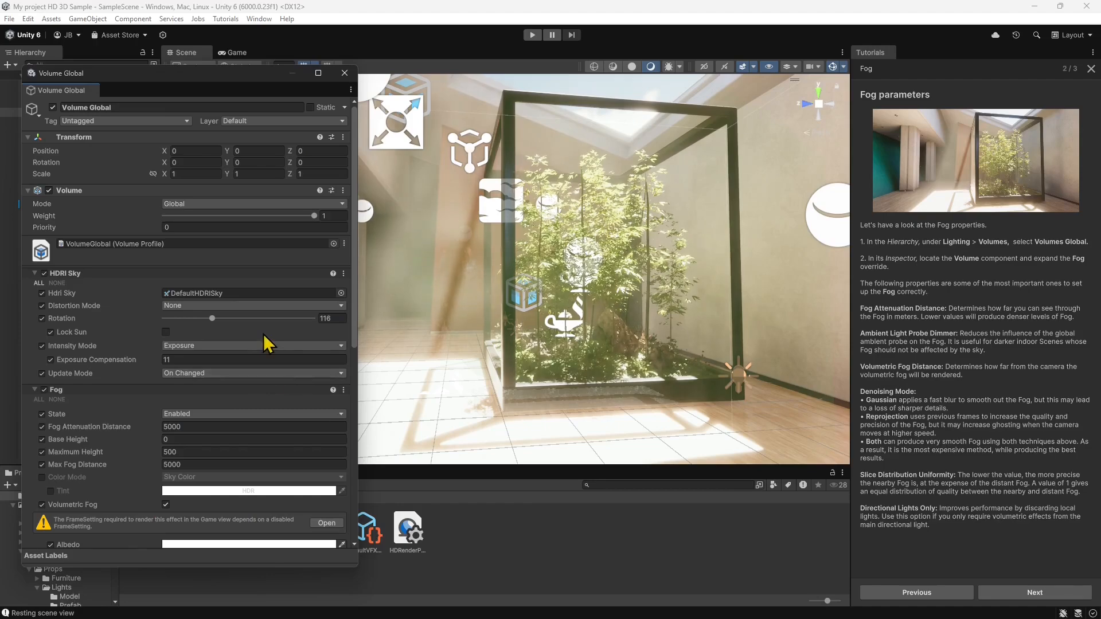
{"action": "left_click", "coordinate": [28, 192]}
{"action": "left_click", "coordinate": [28, 192]}
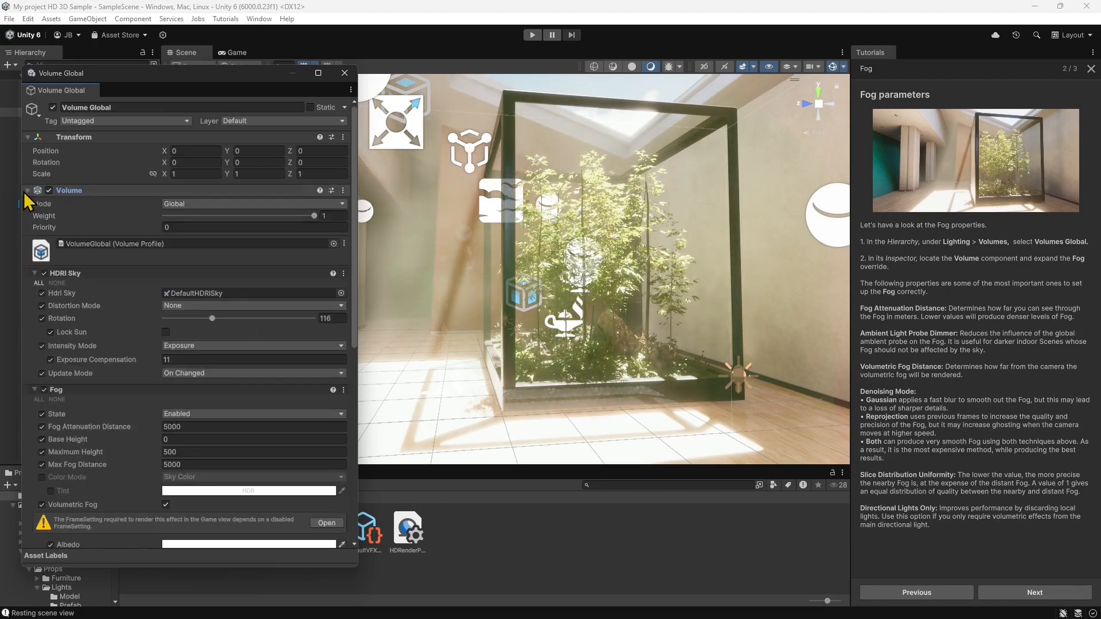
{"action": "left_click", "coordinate": [35, 274]}
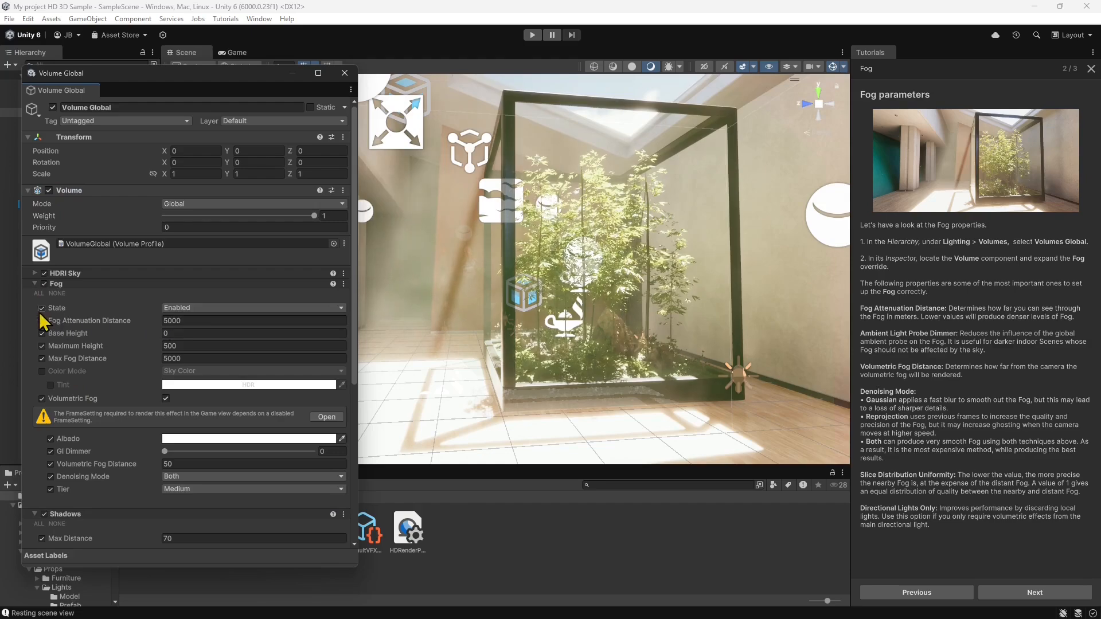
- Set the Fog override's State to Disabled for comparison and return it to Enabled
{"action": "left_click", "coordinate": [217, 310]}
{"action": "left_click", "coordinate": [223, 318]}
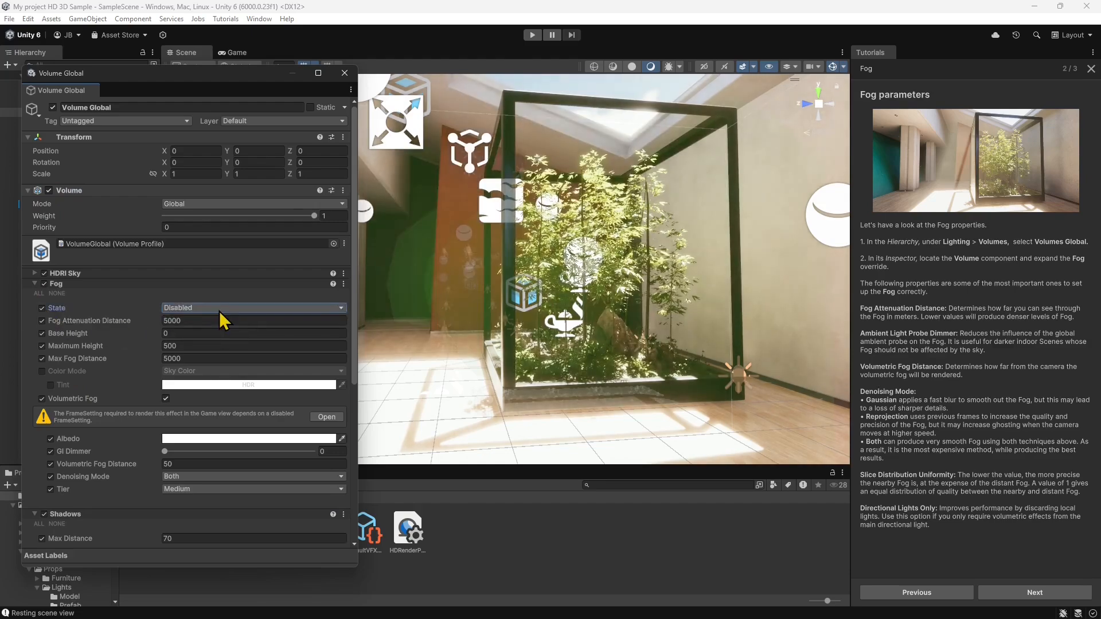
{"action": "left_click", "coordinate": [219, 313]}
{"action": "left_click", "coordinate": [219, 321]}
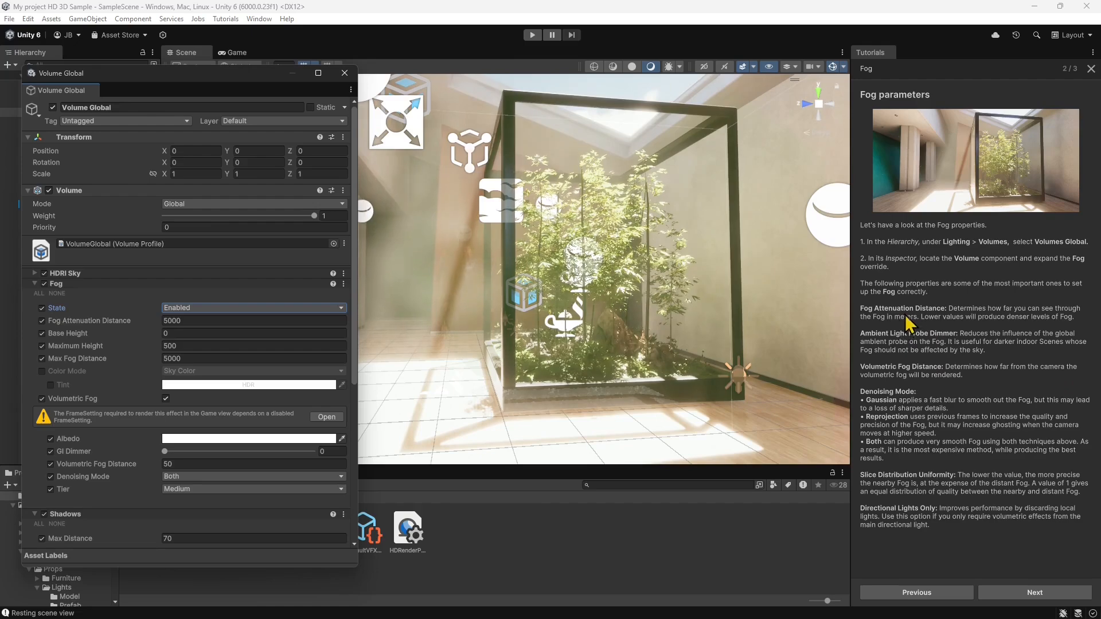
- Lower the Fog override's Volumetric Fog Distance to 5.01
{"action": "left_click", "coordinate": [955, 323]}
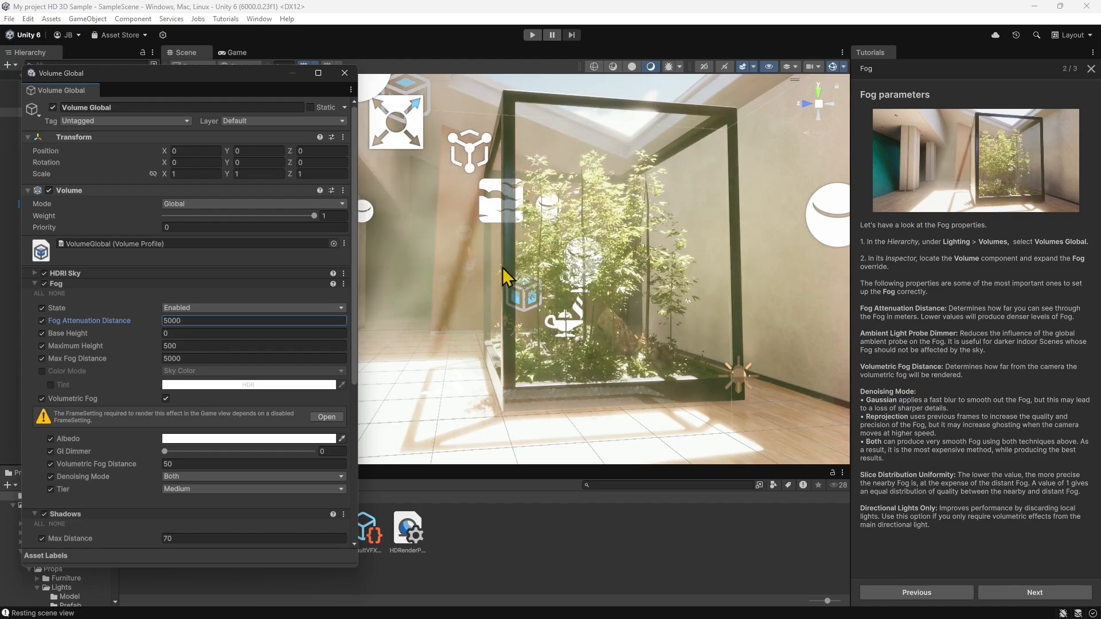
{"action": "scroll", "coordinate": [229, 339], "scroll_direction": "down", "scroll_amount": 1}
{"action": "left_click_drag", "start_coordinate": [143, 434], "coordinate": [57, 437]}
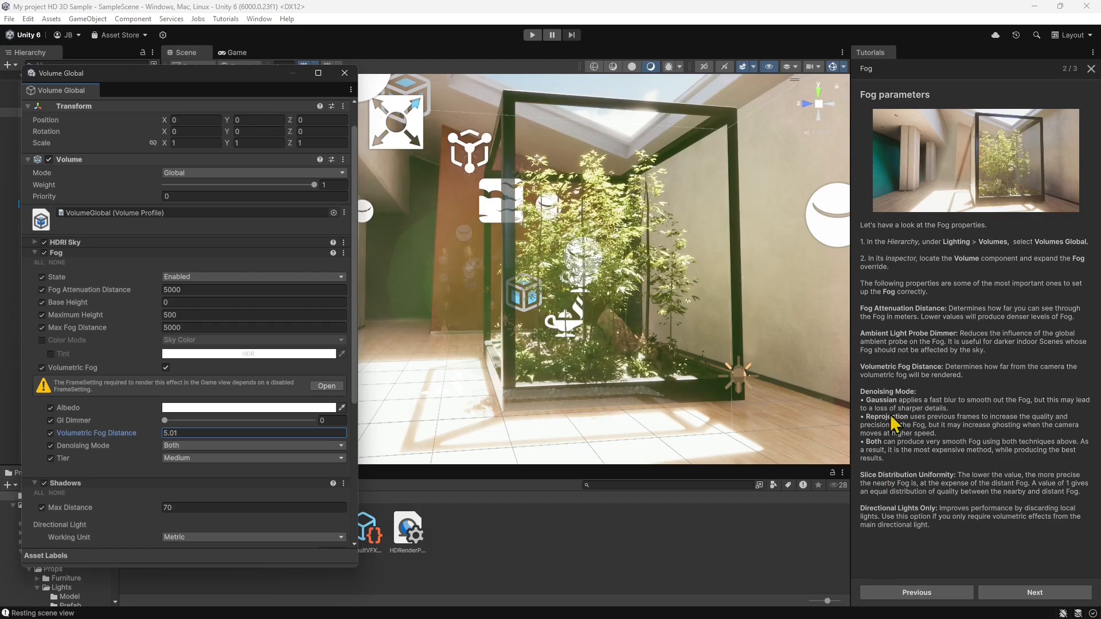
- Switch the Fog's Denoising Mode through Reprojection, None and Gaussian, and back to Reprojection
{"action": "left_click", "coordinate": [169, 447]}
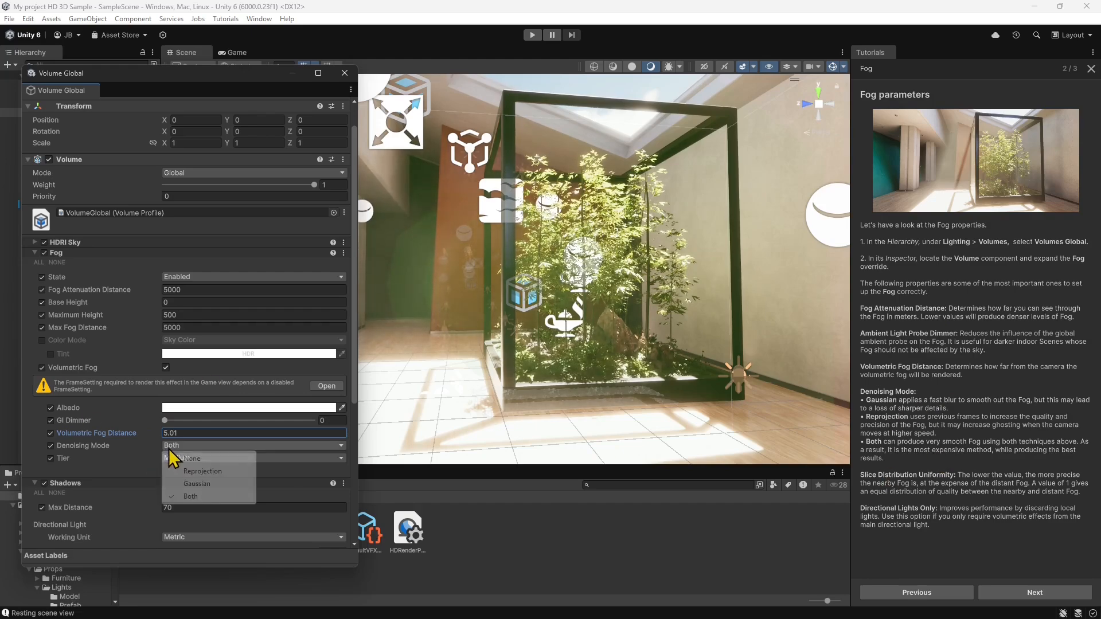
{"action": "left_click", "coordinate": [184, 472]}
{"action": "left_click", "coordinate": [173, 446]}
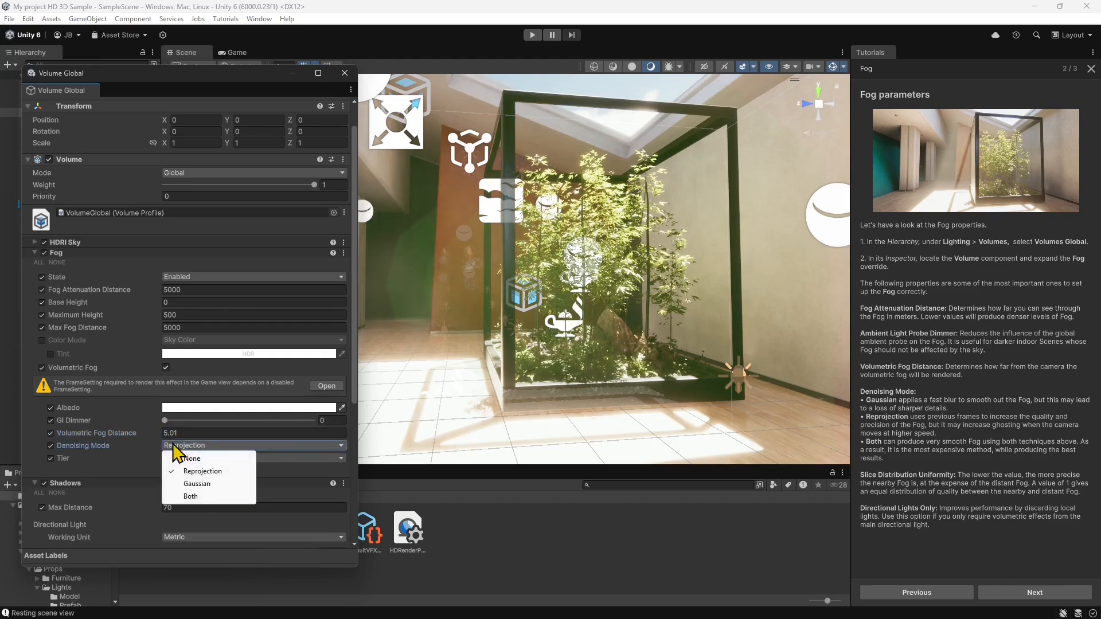
{"action": "left_click", "coordinate": [175, 457]}
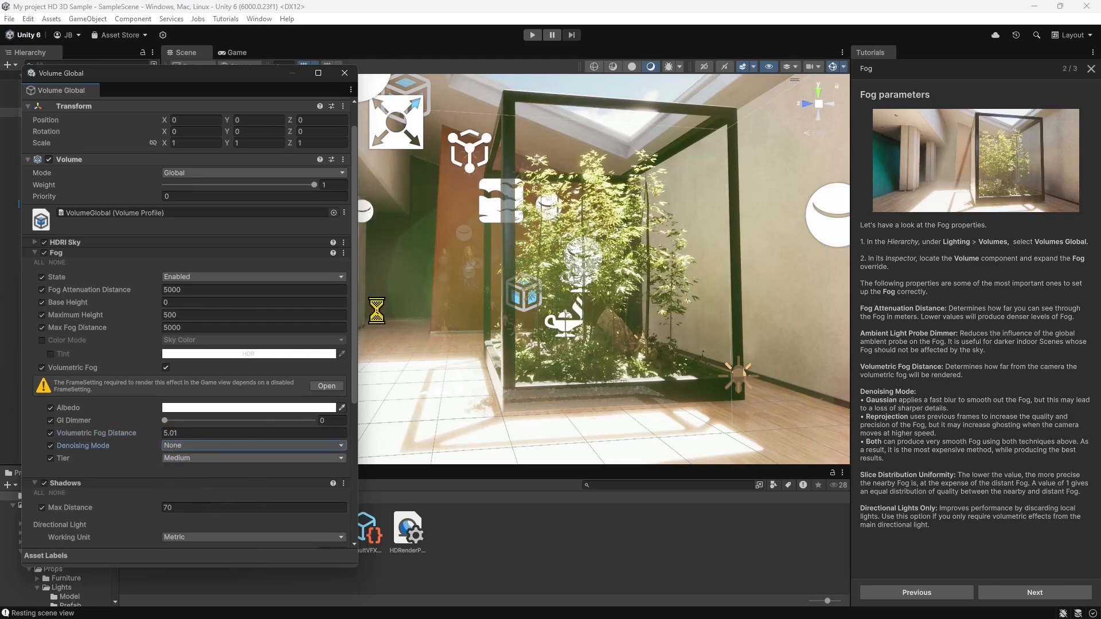
{"action": "left_click", "coordinate": [187, 446]}
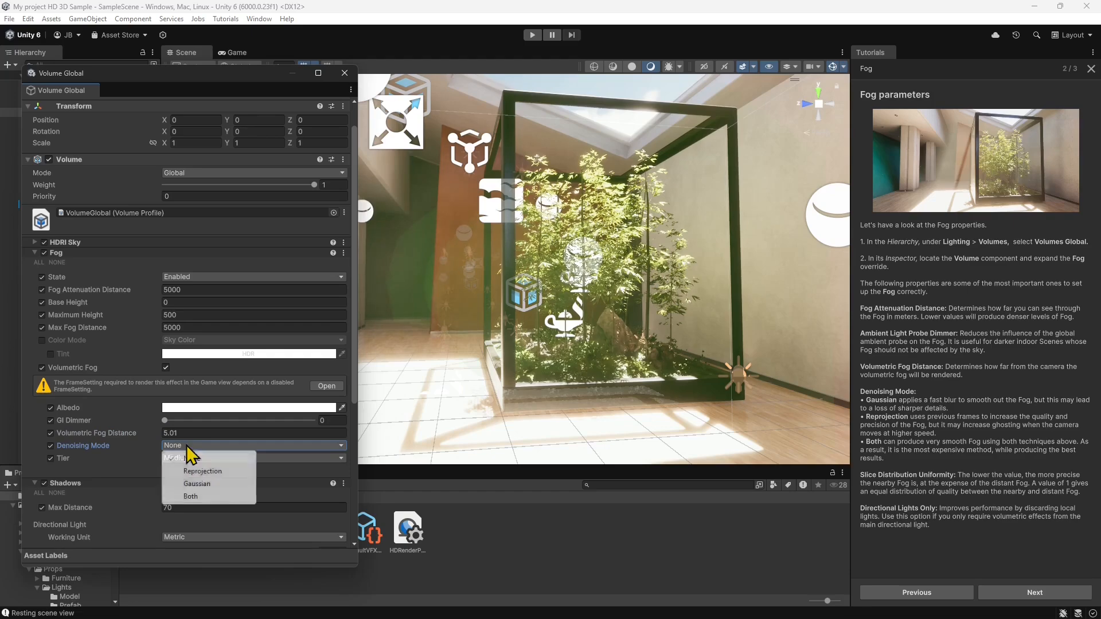
{"action": "left_click", "coordinate": [197, 484]}
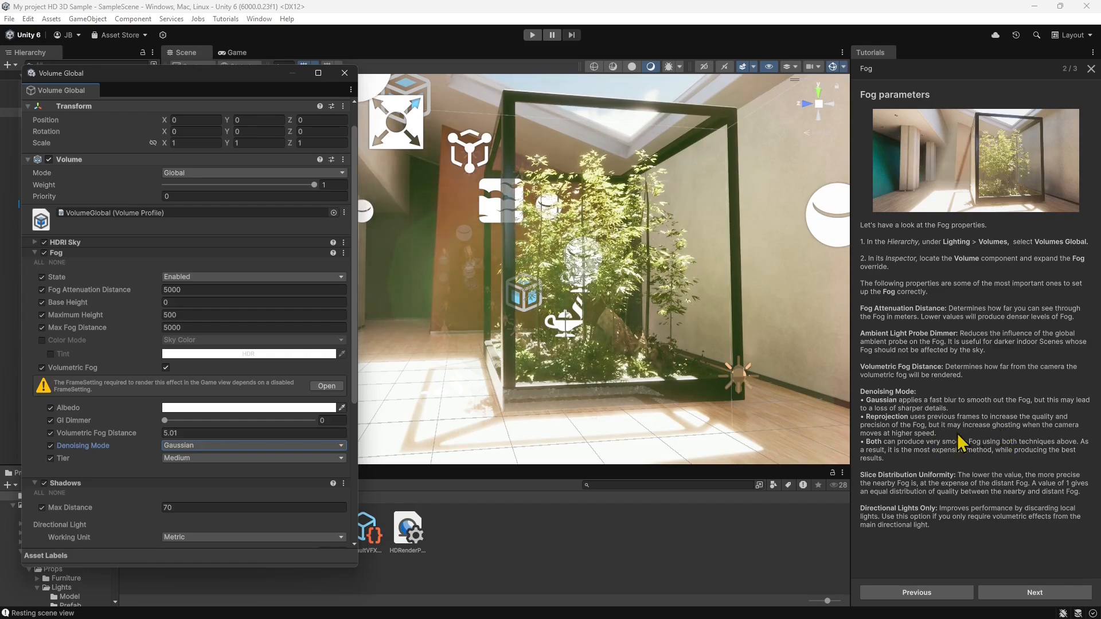
{"action": "right_click_drag", "start_coordinate": [673, 289], "coordinate": [630, 315]}
{"action": "left_click", "coordinate": [198, 453]}
{"action": "left_click", "coordinate": [197, 470]}
- Set the Fog's Volumetric Fog Distance to 6.5
{"action": "left_click", "coordinate": [178, 433]}
{"action": "type", "text": "8.7"}
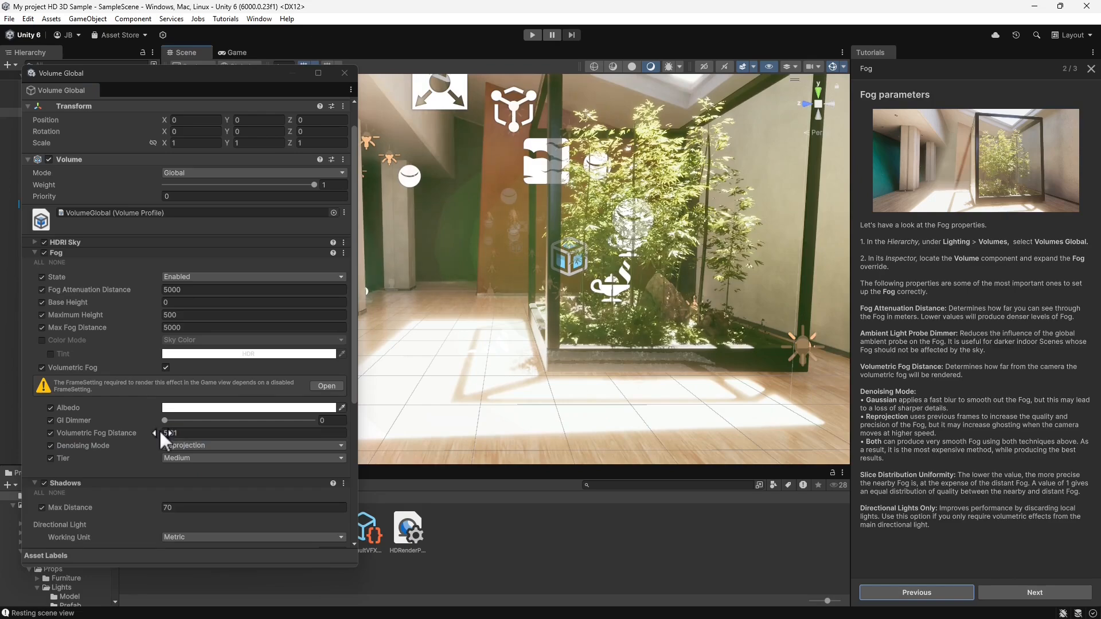
{"action": "key", "text": "BackSpace"}
{"action": "key", "text": "BackSpace"}
{"action": "key", "text": "BackSpace"}
{"action": "type", "text": "6.5"}
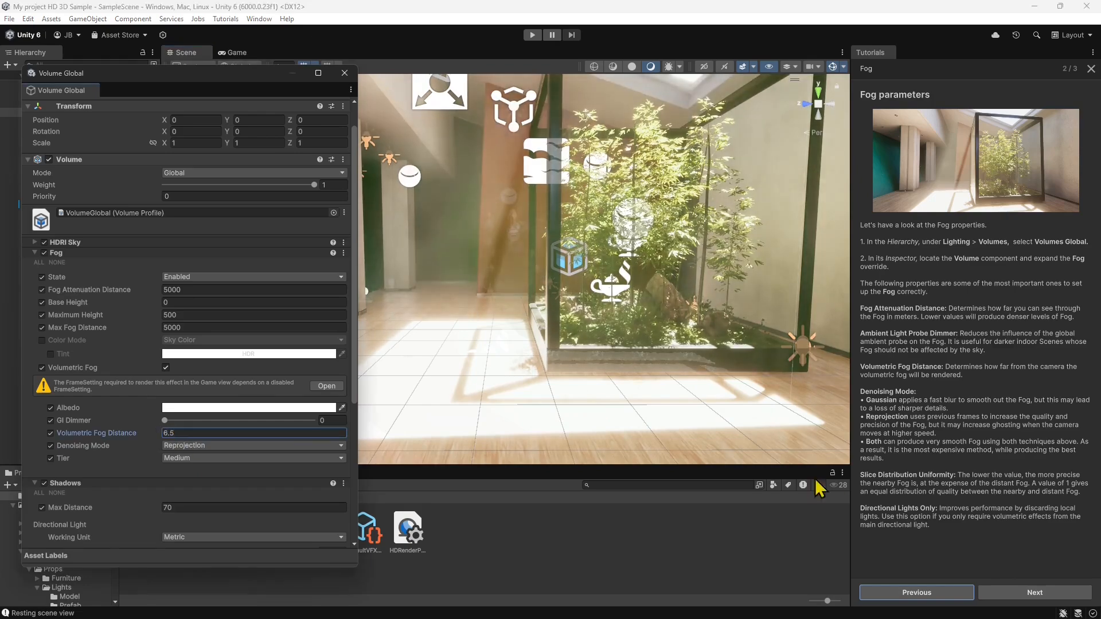
- Set the Fog's Denoising Mode to Both and compare the fog from another viewing angle
{"action": "right_click_drag", "start_coordinate": [717, 342], "coordinate": [653, 344]}
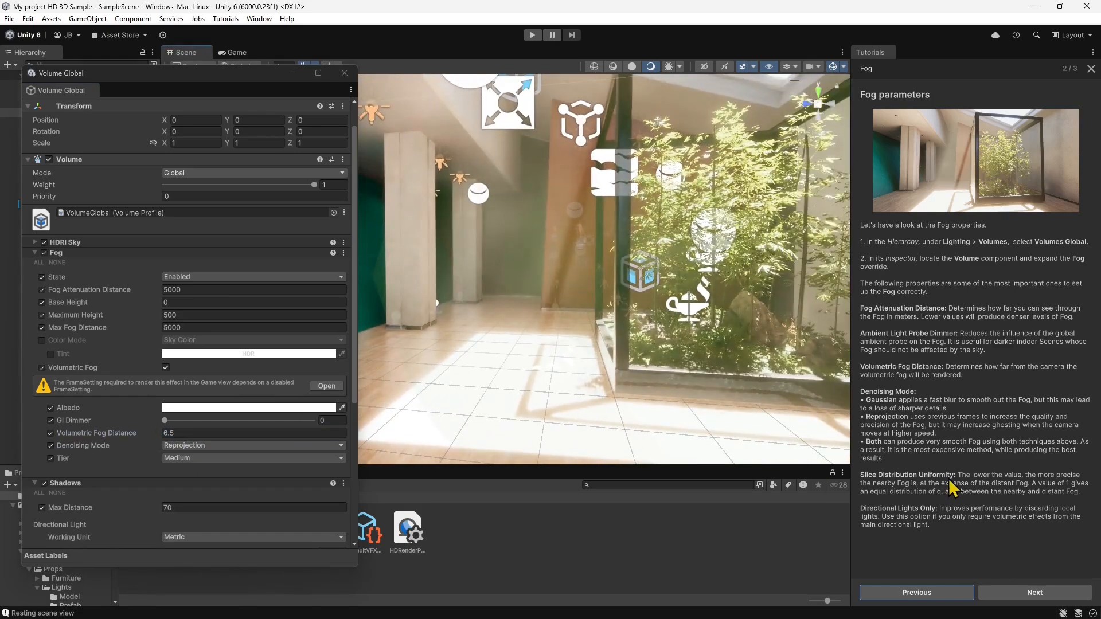
{"action": "left_click", "coordinate": [202, 447]}
{"action": "left_click", "coordinate": [193, 496]}
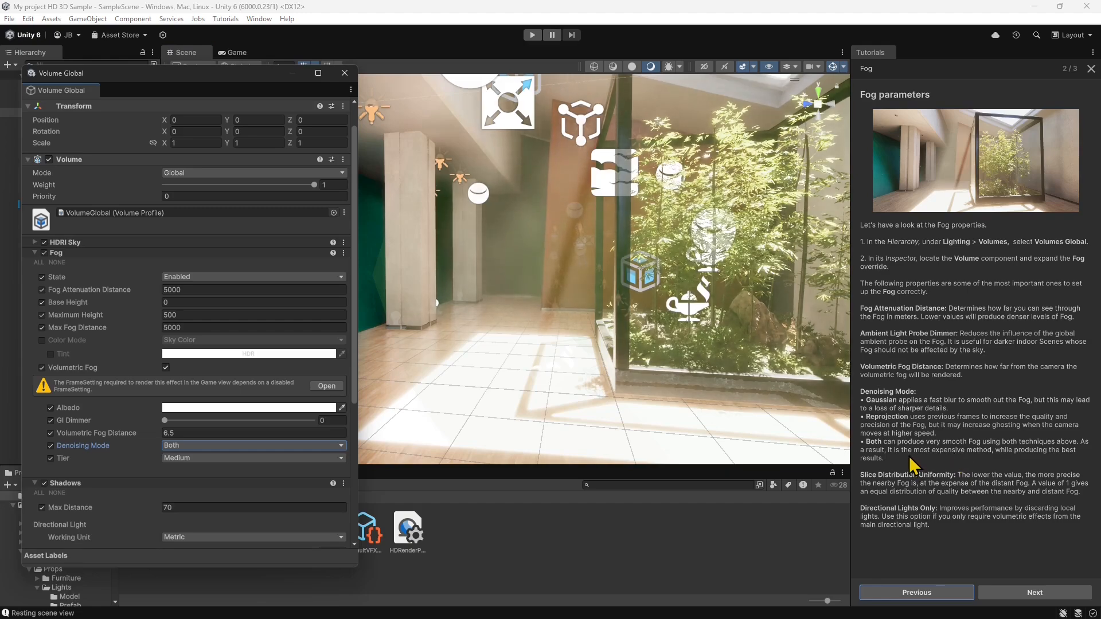
{"action": "right_click_drag", "start_coordinate": [582, 285], "coordinate": [621, 294]}
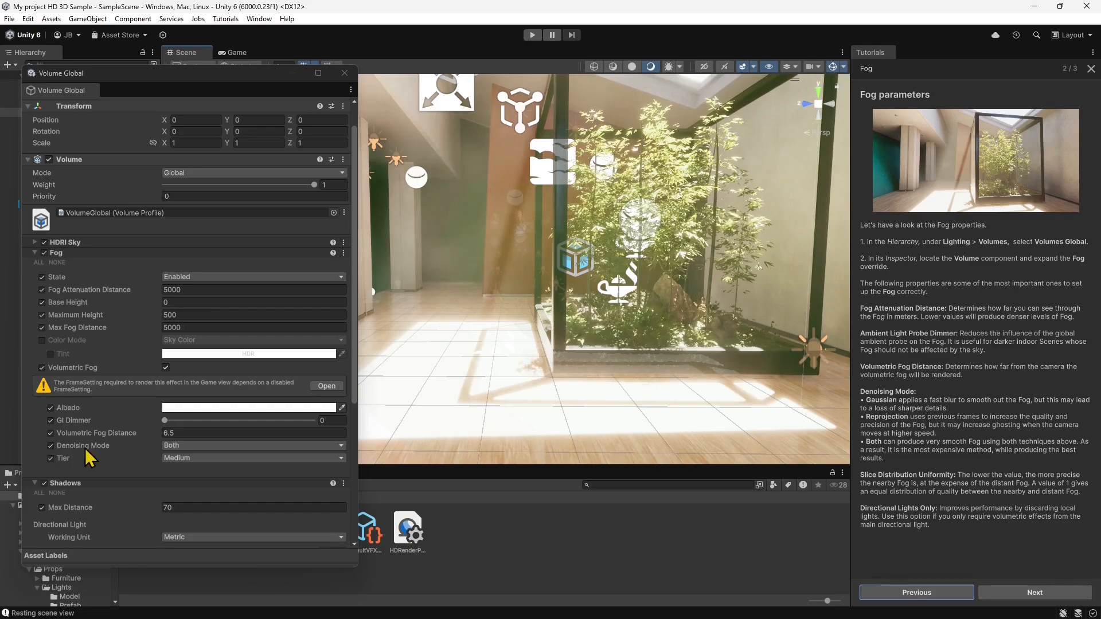
- Collapse the Fog override in the Volume Global properties
{"action": "scroll", "coordinate": [87, 449], "scroll_direction": "down", "scroll_amount": 2}
{"action": "scroll", "coordinate": [115, 405], "scroll_direction": "down", "scroll_amount": 2}
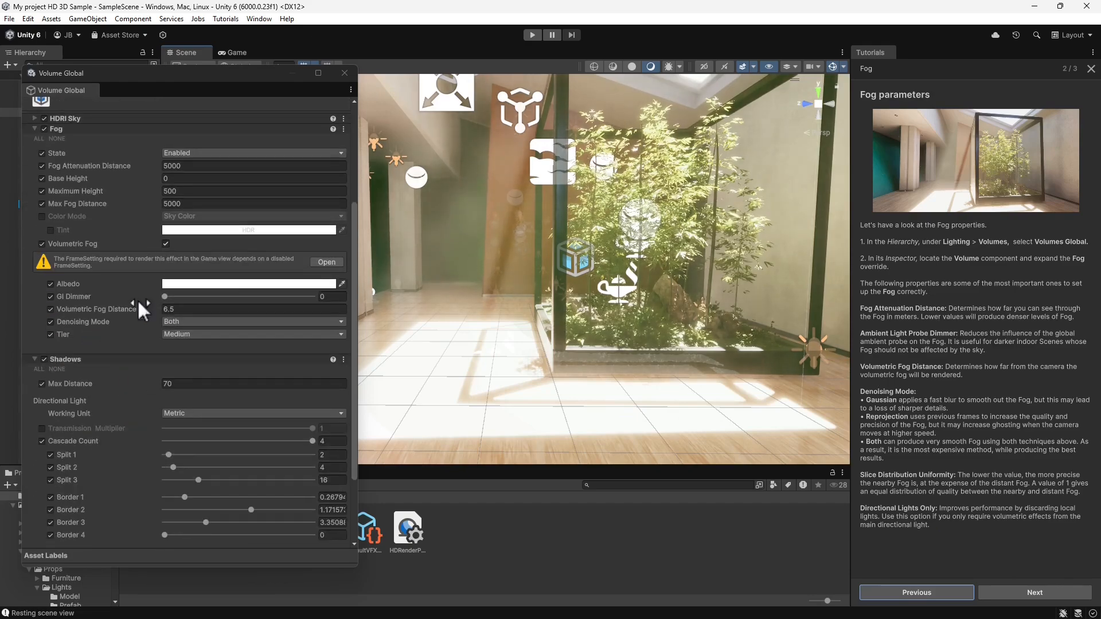
{"action": "scroll", "coordinate": [49, 253], "scroll_direction": "up", "scroll_amount": 2}
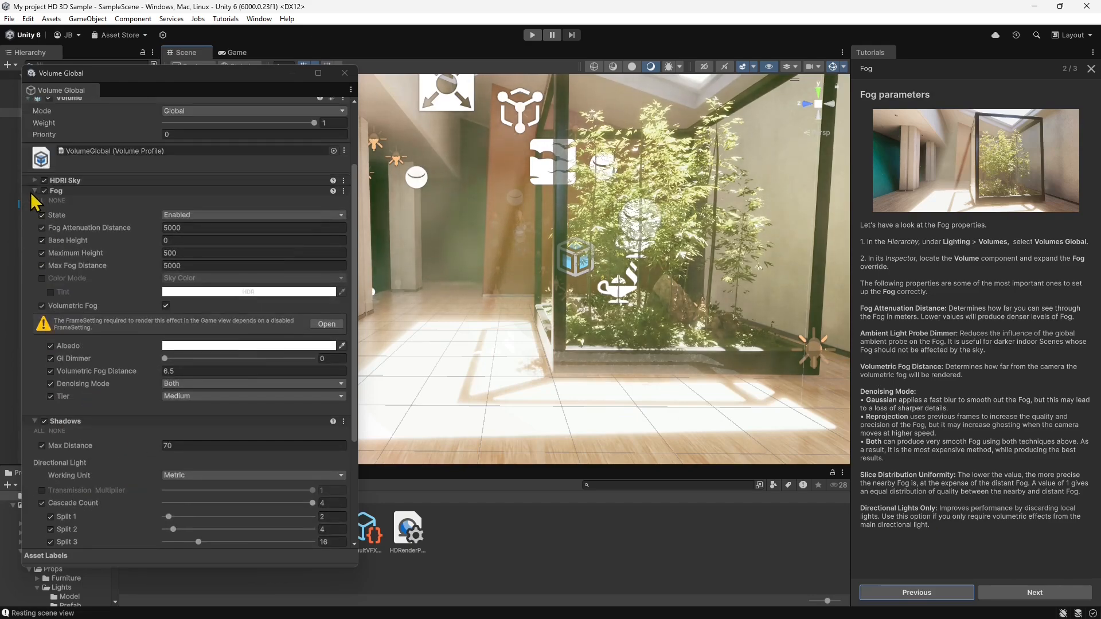
{"action": "left_click", "coordinate": [36, 192]}
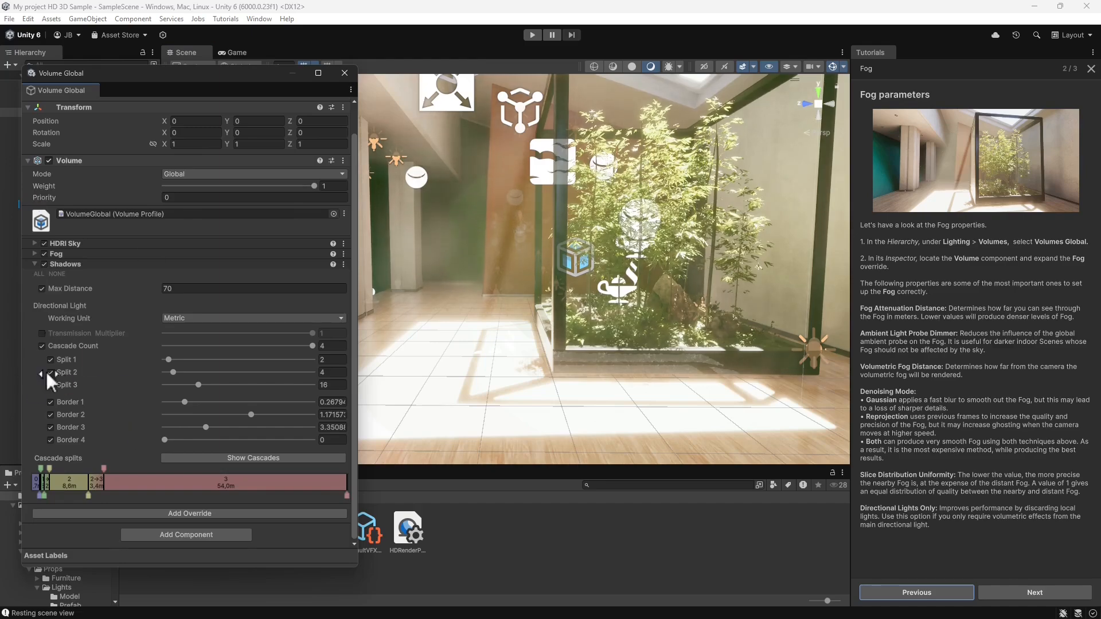
- Finish the Fog tutorial, and open the Local Volumetric Fog tutorial at its Tune the Local Volumetric Fog page
{"action": "left_click", "coordinate": [1018, 592]}
{"action": "left_click", "coordinate": [1018, 593]}
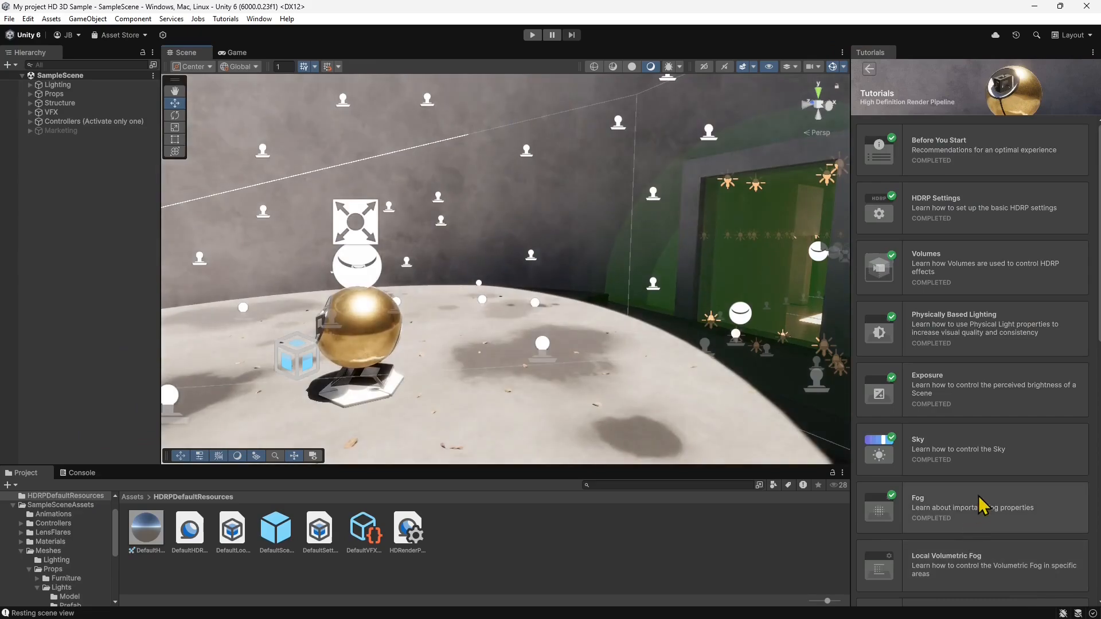
{"action": "scroll", "coordinate": [982, 497], "scroll_direction": "down", "scroll_amount": 3}
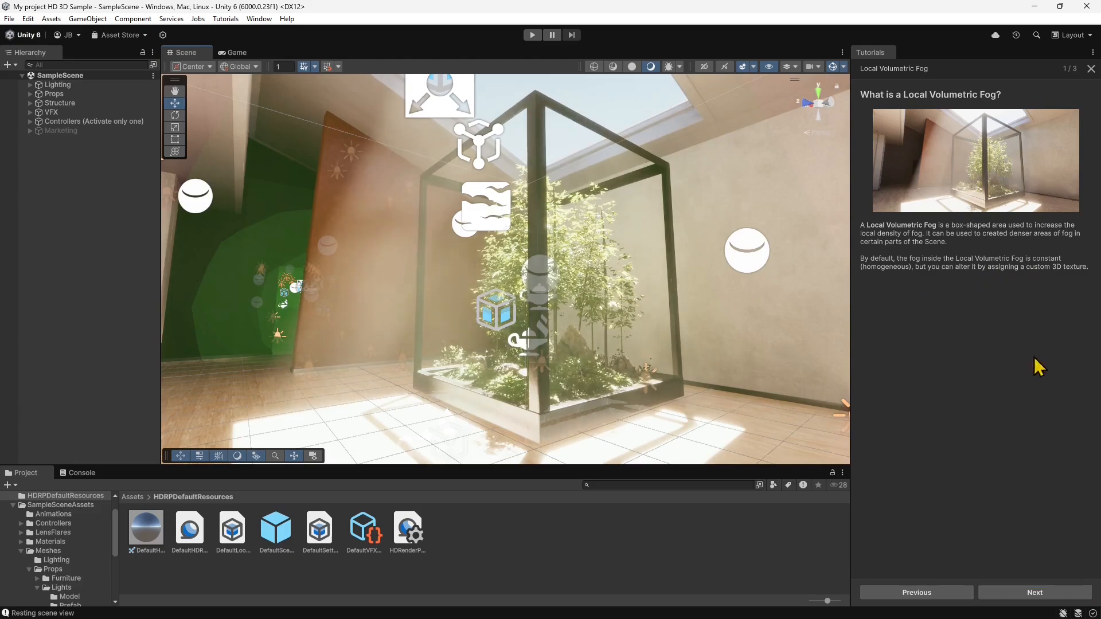
{"action": "left_click", "coordinate": [1050, 594]}
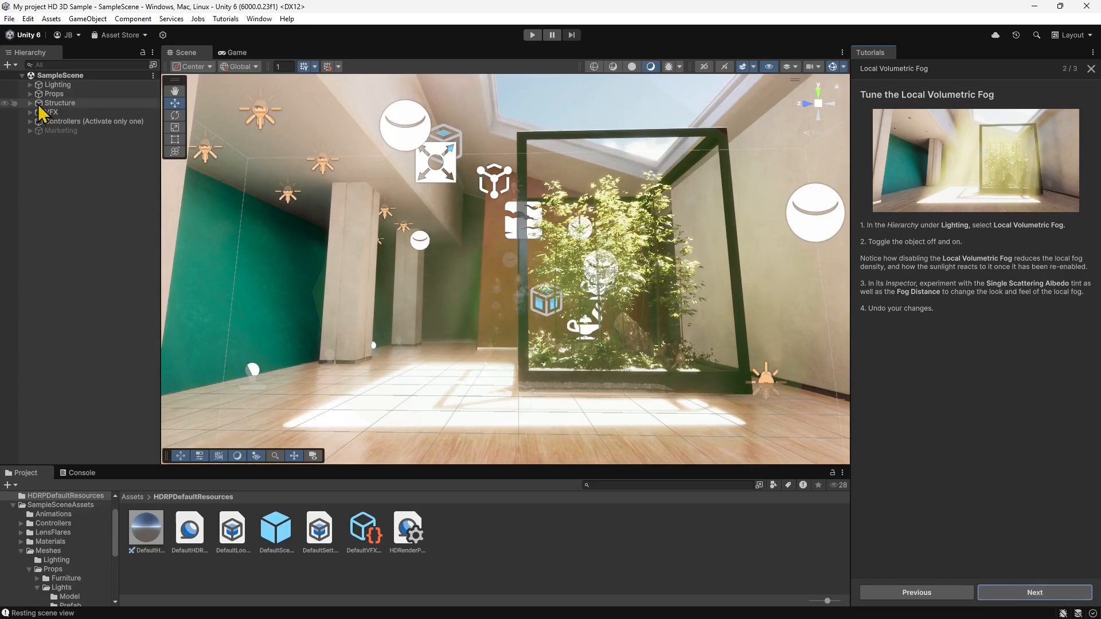
- Frame the Local Volumetric Fog object under Lighting in the scene and raise it to a Y position of about 3.5
{"action": "left_click", "coordinate": [30, 85]}
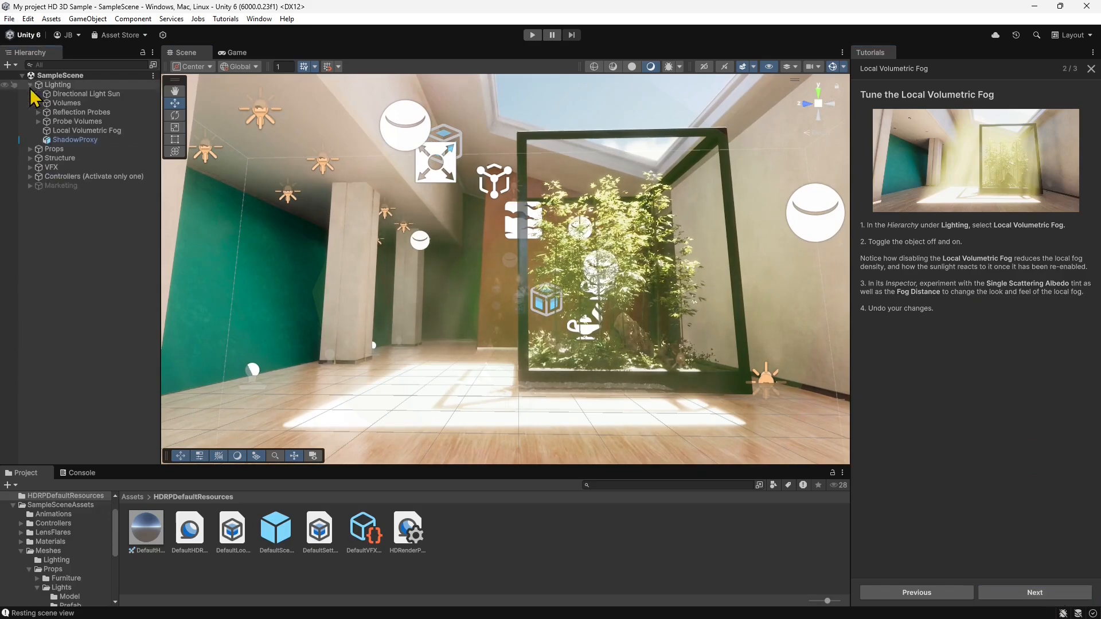
{"action": "left_click", "coordinate": [67, 133]}
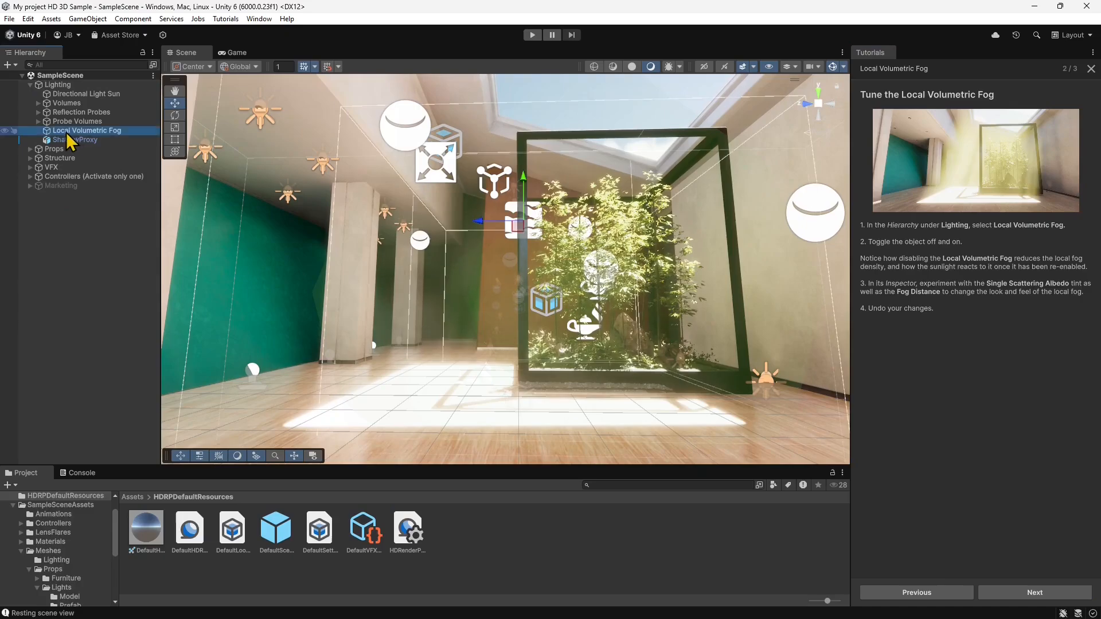
{"action": "double_click", "coordinate": [49, 131]}
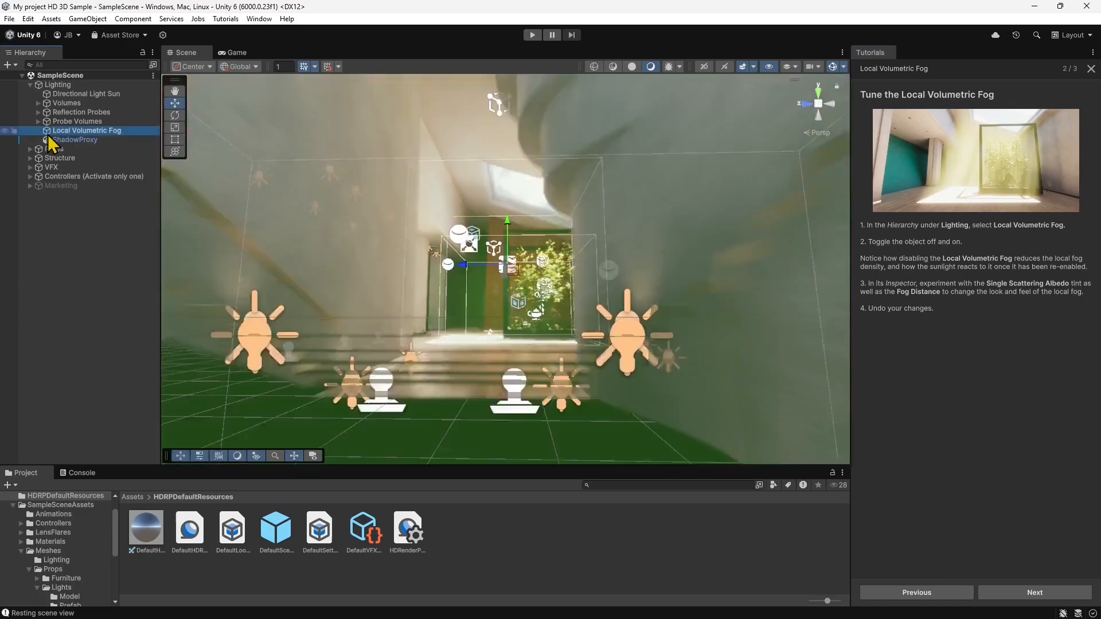
{"action": "left_click_drag", "start_coordinate": [438, 235], "coordinate": [203, 256], "text": "alt"}
{"action": "right_click_drag", "start_coordinate": [202, 257], "coordinate": [189, 256]}
{"action": "mouse_move", "coordinate": [378, 199]}
{"action": "left_mouse_down"}
{"action": "mouse_move", "coordinate": [379, 153]}
{"action": "mouse_move", "coordinate": [364, 234]}
{"action": "mouse_move", "coordinate": [369, 207]}
{"action": "left_mouse_up"}
{"action": "key", "text": "a"}
{"action": "right_click_drag", "start_coordinate": [362, 241], "coordinate": [648, 339]}
{"action": "key", "text": "w"}
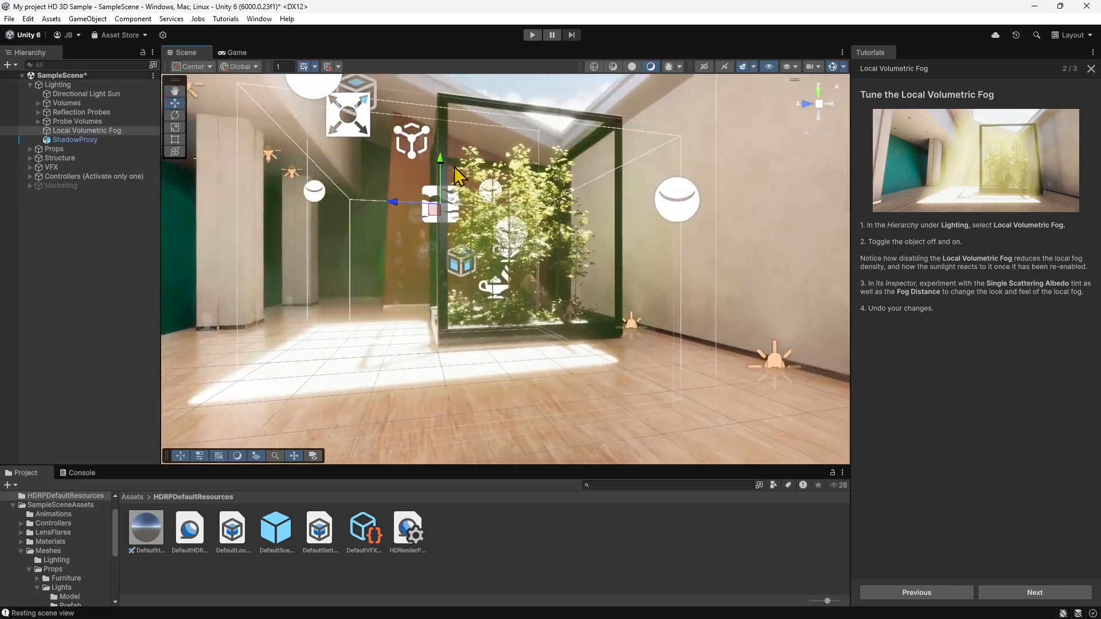
{"action": "left_click_drag", "start_coordinate": [444, 172], "coordinate": [445, 164]}
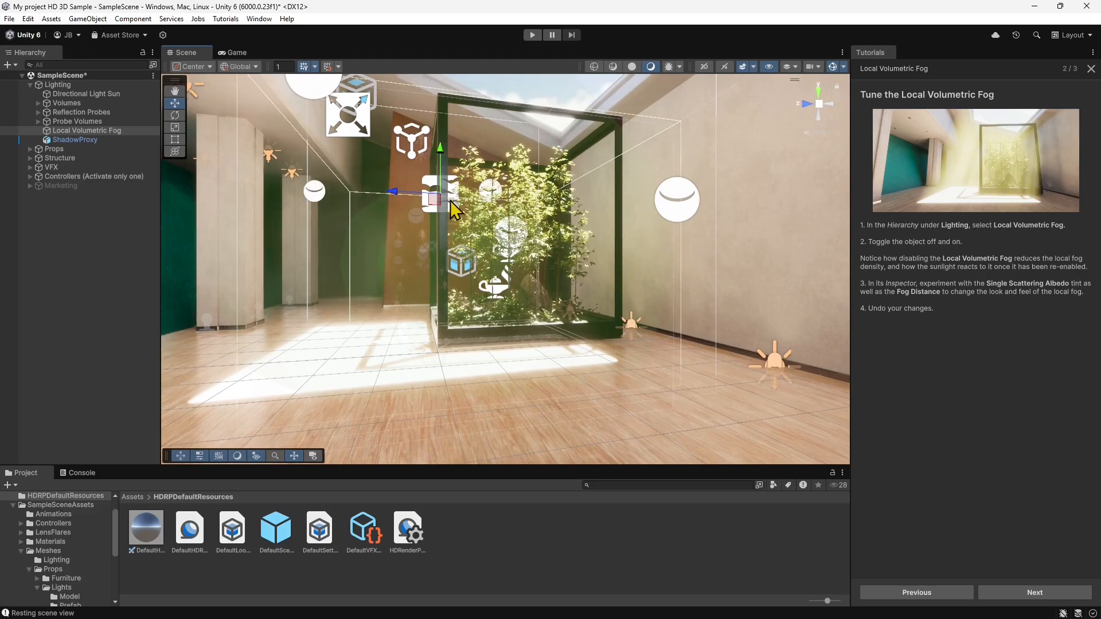
- Open the Local Volumetric Fog's properties in a separate window and toggle its fog component off and on
{"action": "right_click", "coordinate": [64, 130]}
{"action": "left_click", "coordinate": [104, 611]}
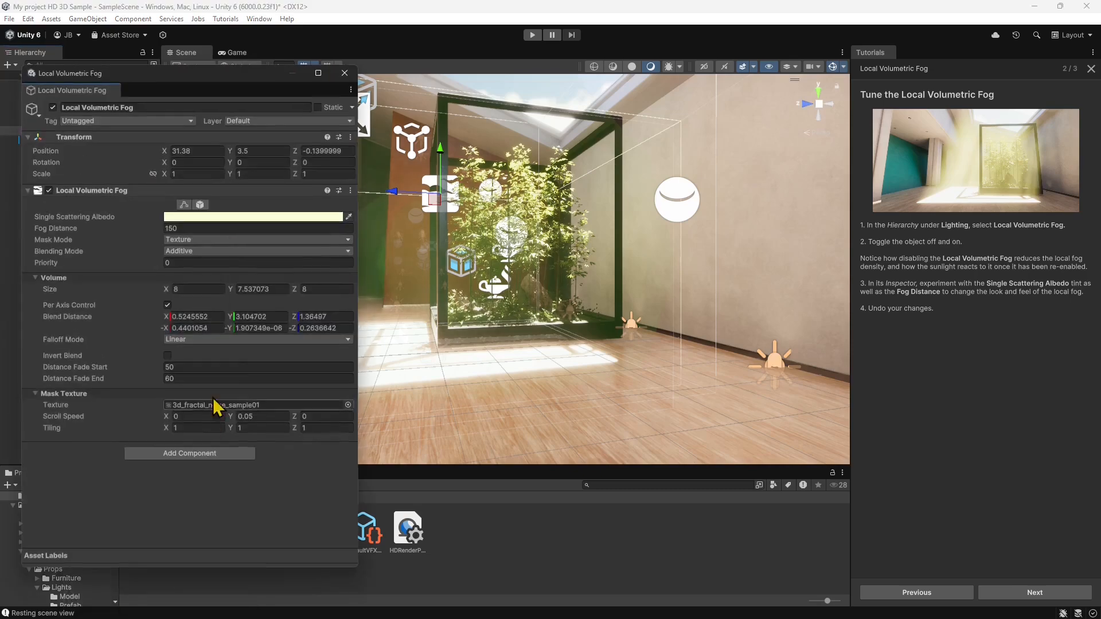
{"action": "left_click", "coordinate": [49, 190]}
{"action": "left_click", "coordinate": [49, 190]}
{"action": "left_click", "coordinate": [50, 192]}
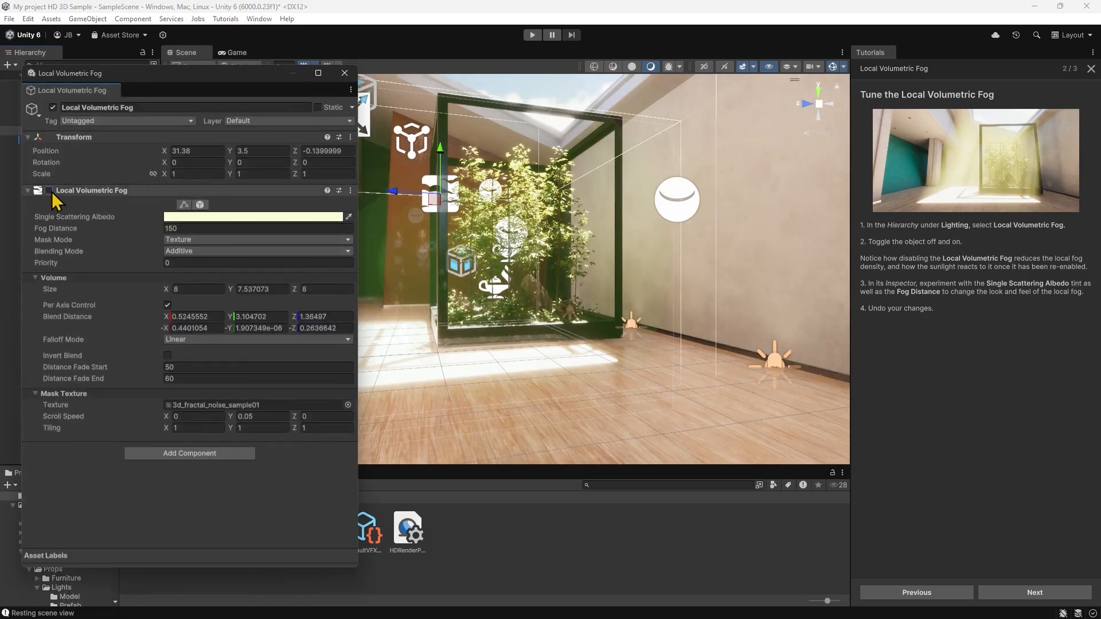
{"action": "left_click", "coordinate": [50, 193]}
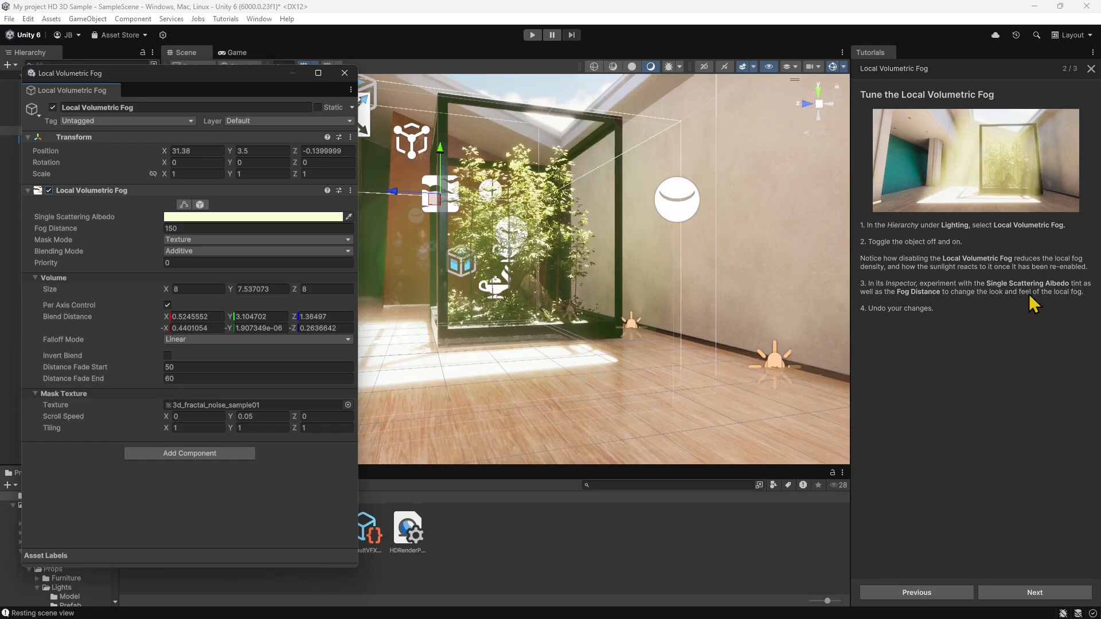
- Reduce the Local Volumetric Fog's Fog Distance to about 49 to make the local fog denser
{"action": "key", "text": "a"}
{"action": "right_click_drag", "start_coordinate": [552, 154], "coordinate": [552, 154]}
{"action": "key", "text": "s"}
{"action": "key", "text": "d"}
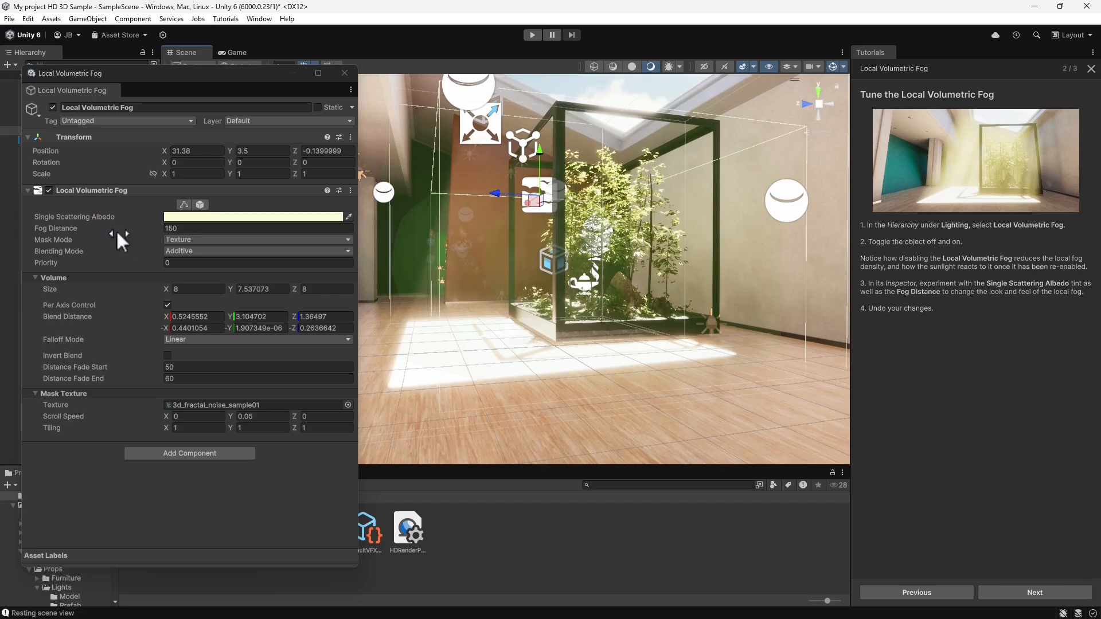
{"action": "left_click_drag", "start_coordinate": [11, 242], "coordinate": [3, 272]}
{"action": "left_click_drag", "start_coordinate": [736, 23], "coordinate": [782, 12]}
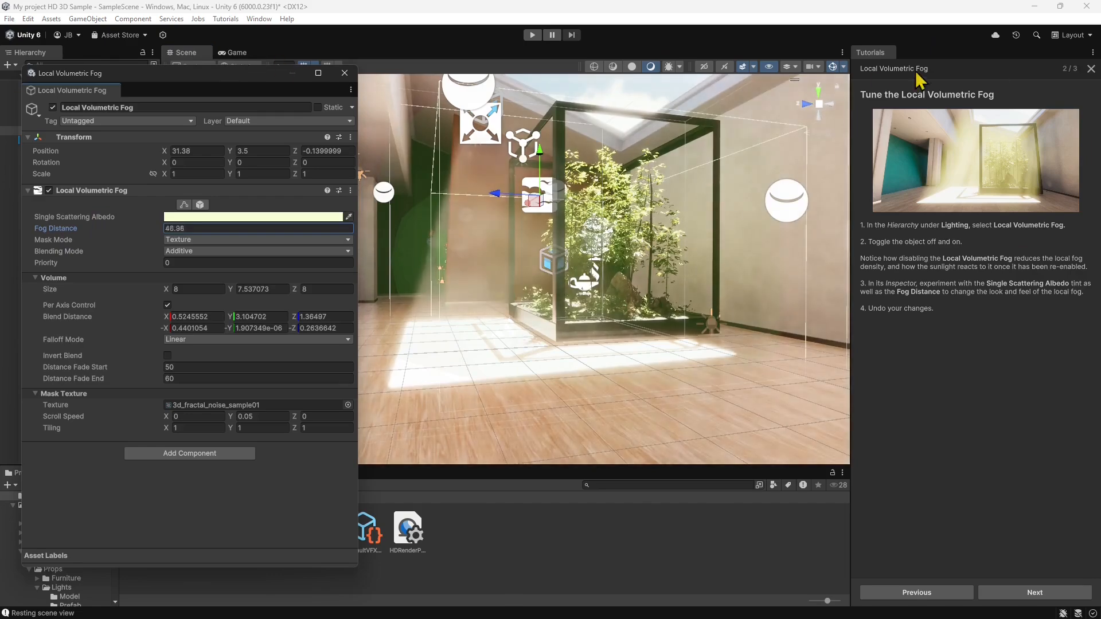
- Lower the Local Volumetric Fog's Fog Distance to about 32.86 and tint its Single Scattering Albedo a dark muted red, 806765
{"action": "left_click_drag", "start_coordinate": [608, 105], "coordinate": [634, 103]}
{"action": "left_click_drag", "start_coordinate": [822, 115], "coordinate": [256, 221]}
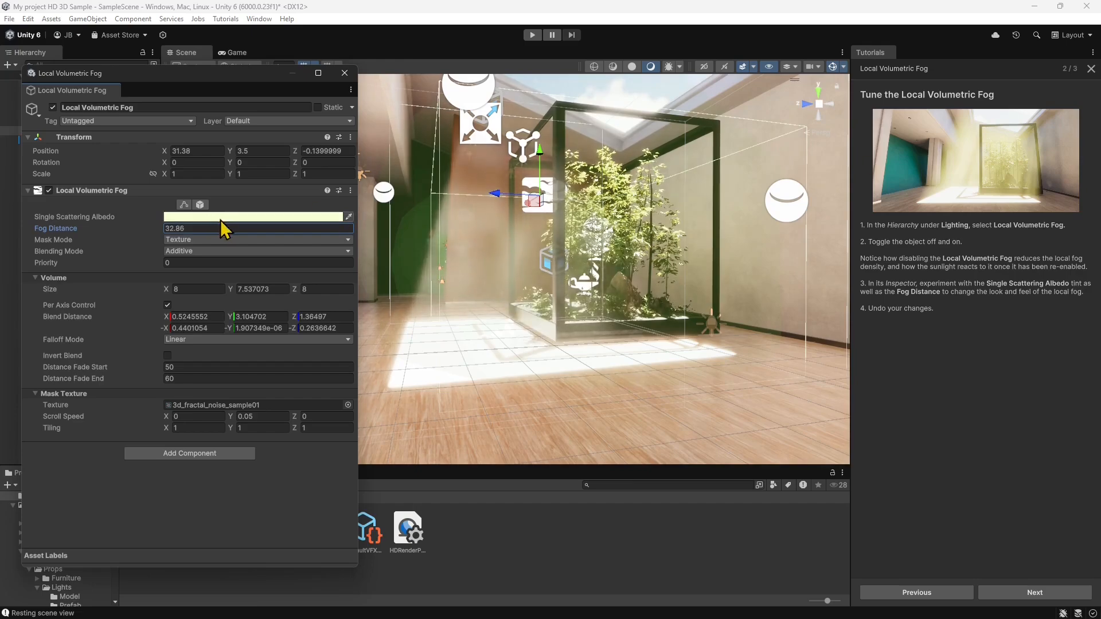
{"action": "left_click", "coordinate": [223, 217]}
{"action": "left_click_drag", "start_coordinate": [339, 316], "coordinate": [343, 304]}
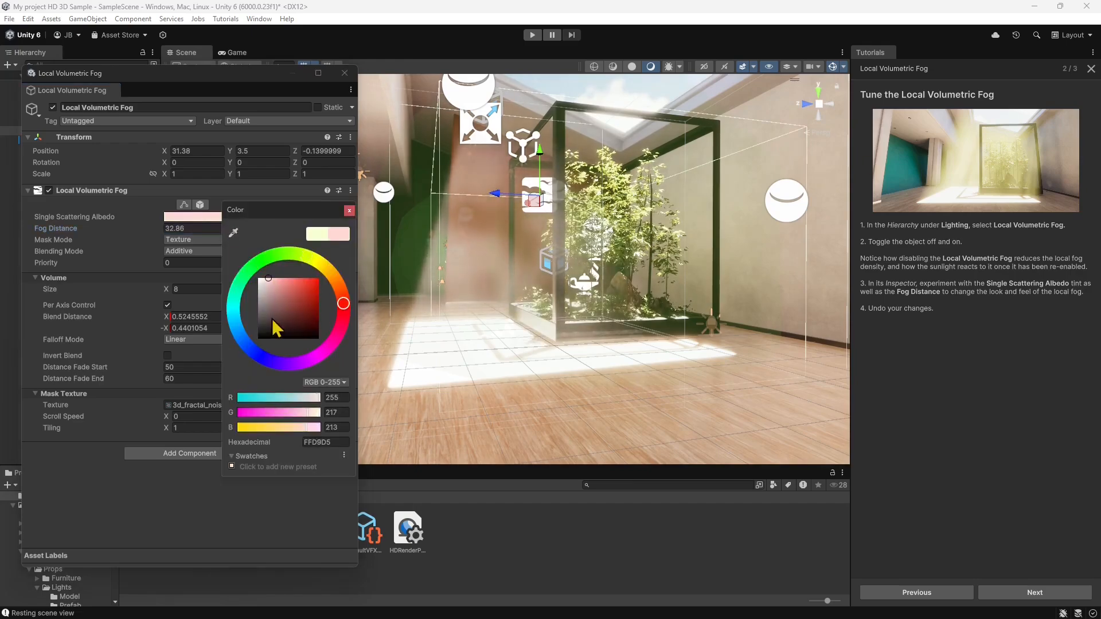
{"action": "mouse_move", "coordinate": [272, 317]}
{"action": "left_mouse_down"}
{"action": "mouse_move", "coordinate": [294, 310]}
{"action": "mouse_move", "coordinate": [209, 281]}
{"action": "mouse_move", "coordinate": [260, 324]}
{"action": "mouse_move", "coordinate": [271, 308]}
{"action": "left_mouse_up"}
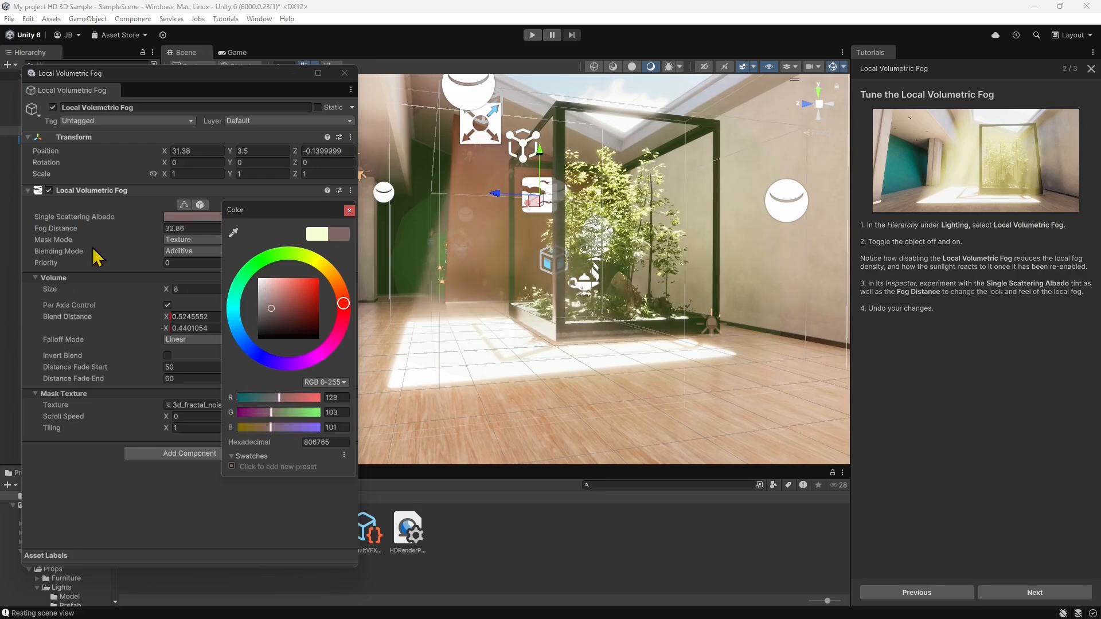
{"action": "left_click", "coordinate": [62, 230]}
- Try the Material mask mode on the fog, return it to Texture, and locate its 3d_fractal_noise_sample01 mask texture in the project
{"action": "left_click", "coordinate": [216, 240]}
{"action": "left_click", "coordinate": [195, 264]}
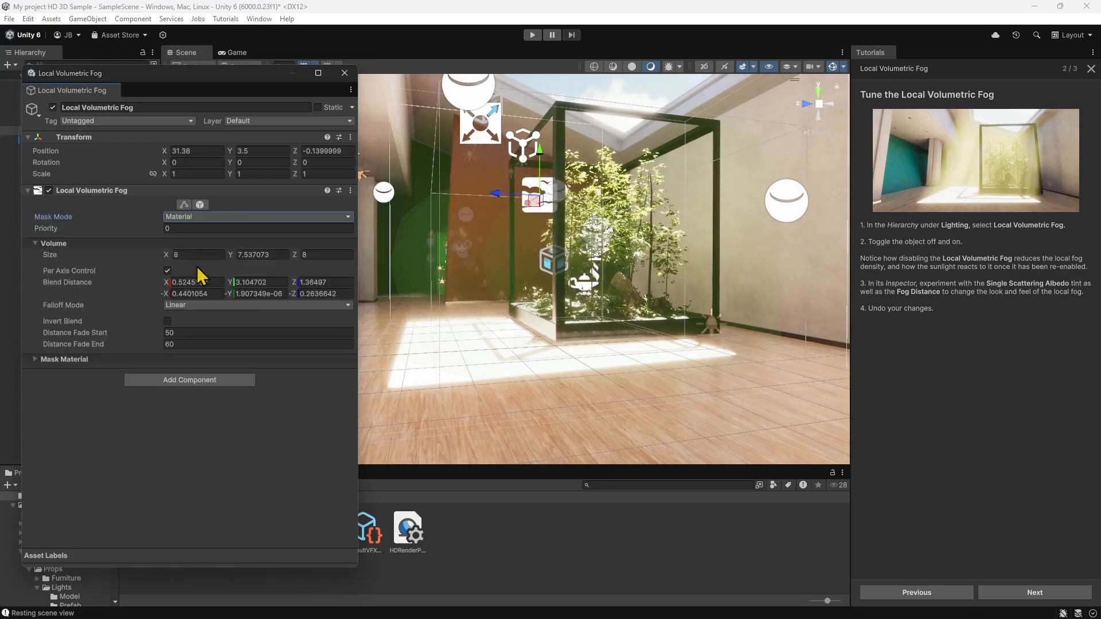
{"action": "left_click", "coordinate": [202, 217]}
{"action": "left_click", "coordinate": [204, 230]}
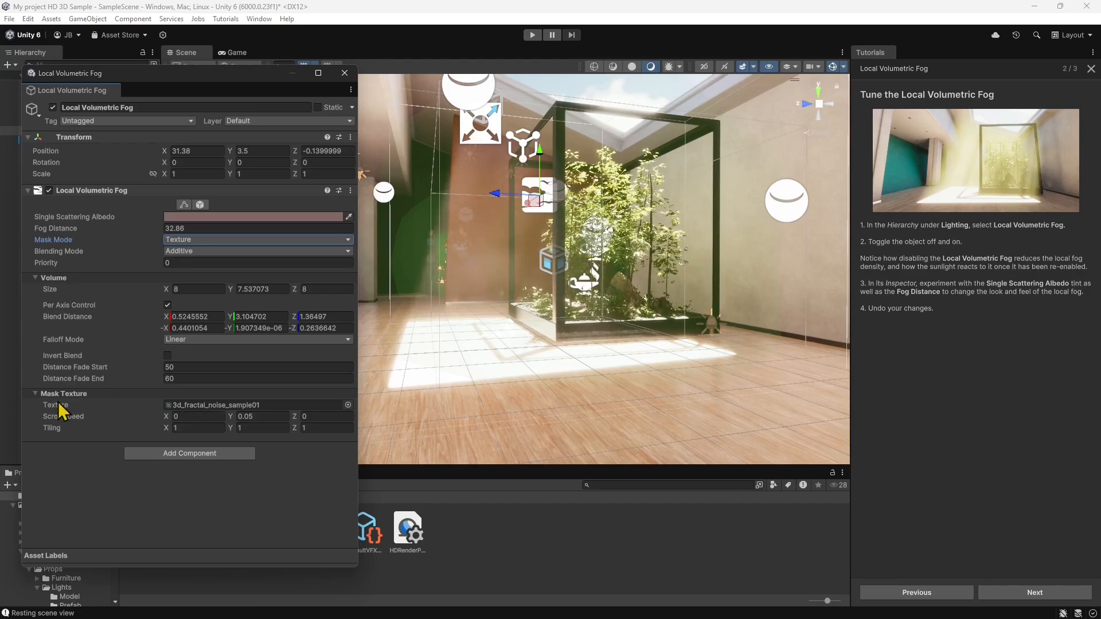
{"action": "left_click", "coordinate": [235, 405]}
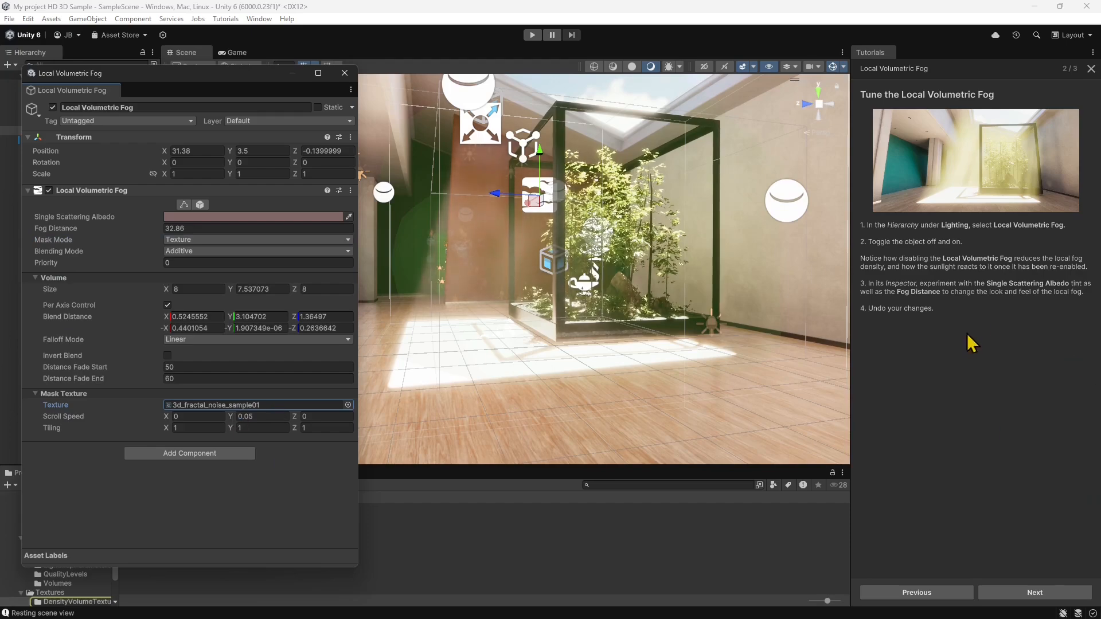
- Finish the Local Volumetric Fog tutorial and discard the changes made to SampleScene
{"action": "left_click", "coordinate": [1035, 594]}
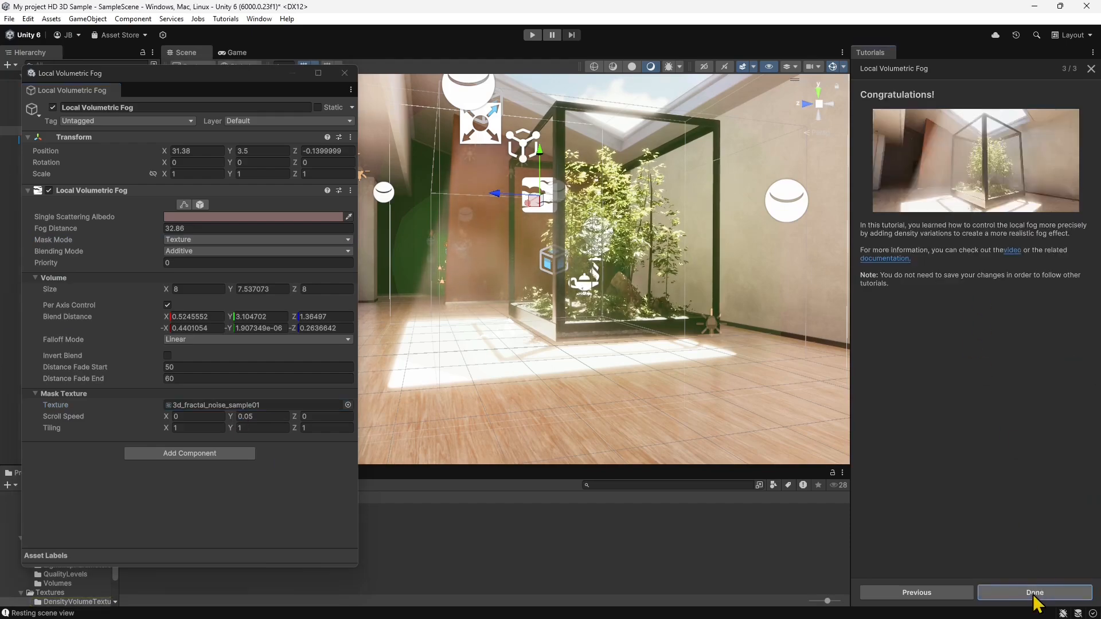
{"action": "left_click", "coordinate": [1034, 596]}
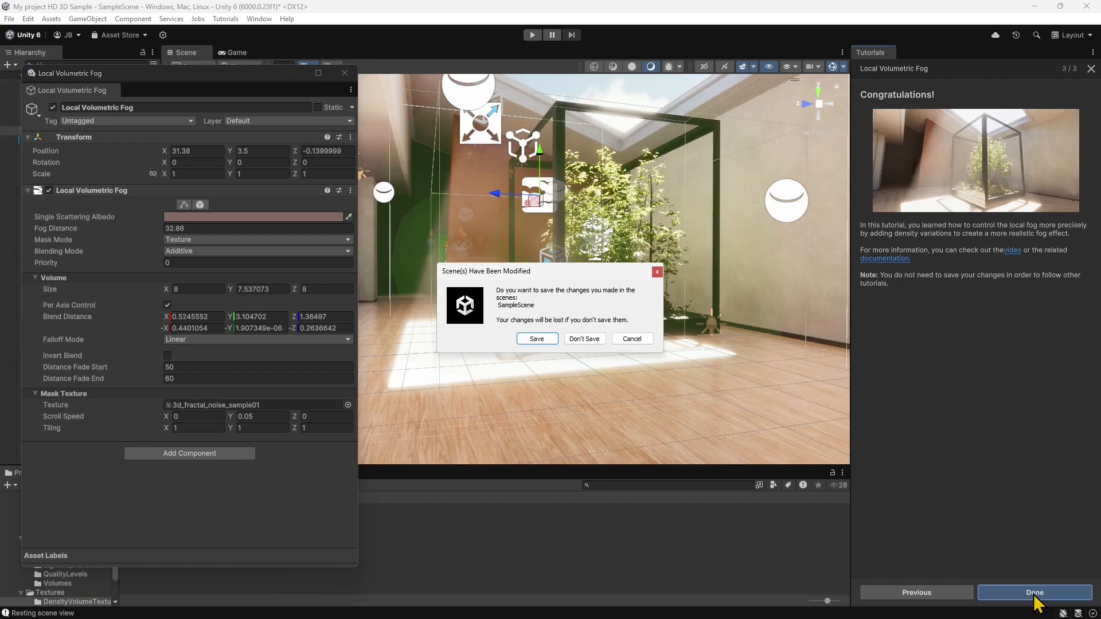
{"action": "left_click", "coordinate": [586, 341]}
- Open the Materials tutorial and advance to its Mask Map, Metalness and Smoothness page
{"action": "scroll", "coordinate": [975, 442], "scroll_direction": "down", "scroll_amount": 4}
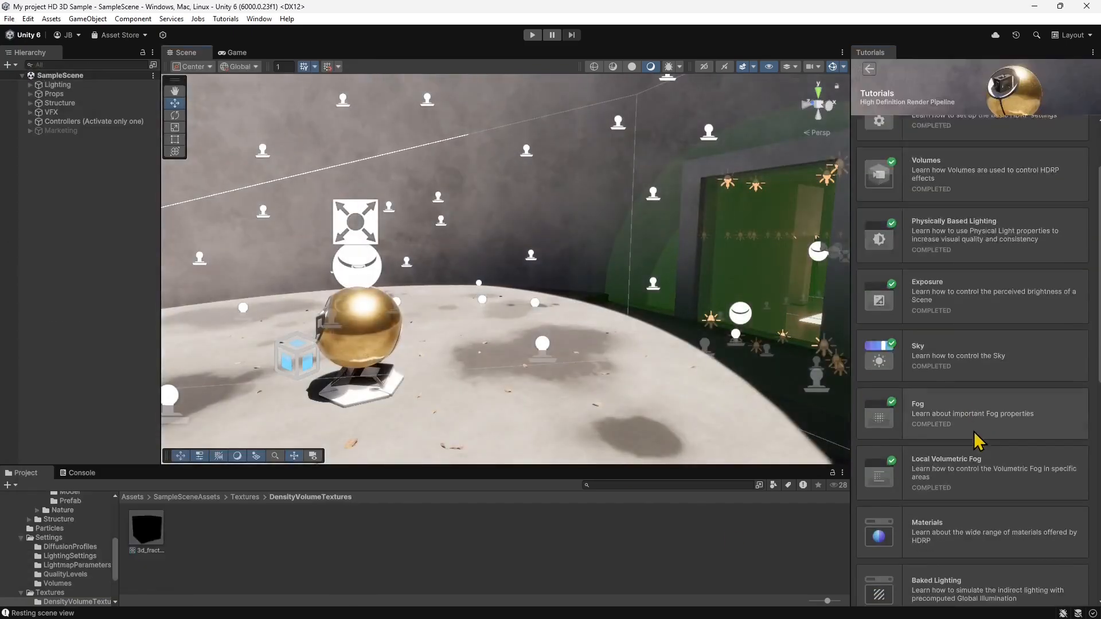
{"action": "left_click", "coordinate": [968, 414]}
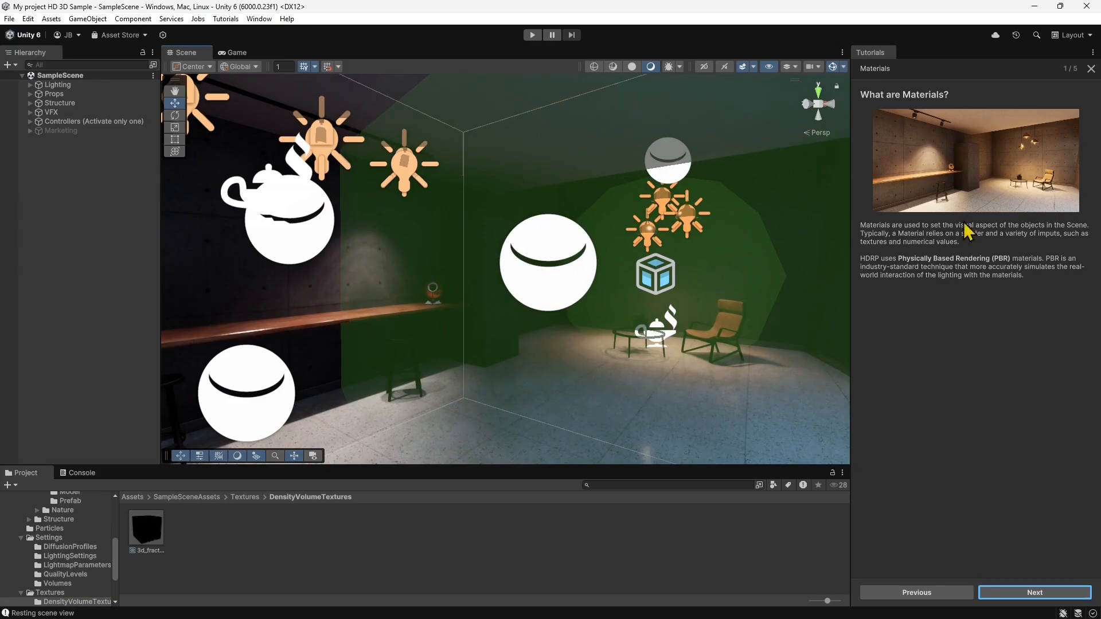
{"action": "left_click", "coordinate": [1037, 593]}
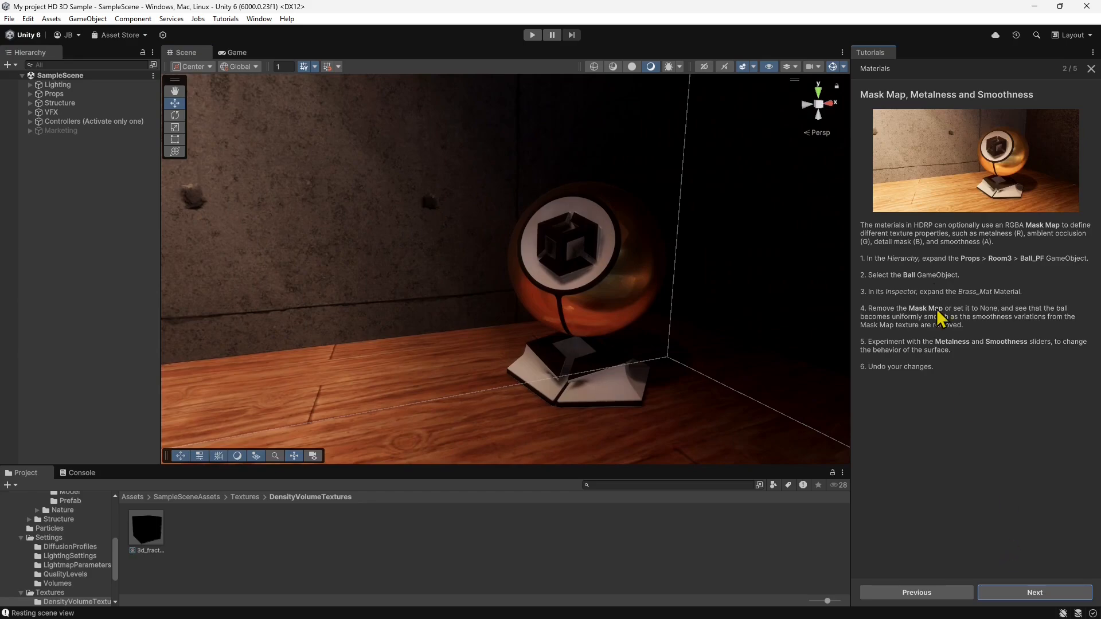
- Expand Props and Room 3 in the hierarchy, filter it for "Ball", and select the small material ball's Ball_Part
{"action": "left_click_drag", "start_coordinate": [481, 291], "coordinate": [464, 262], "text": "alt"}
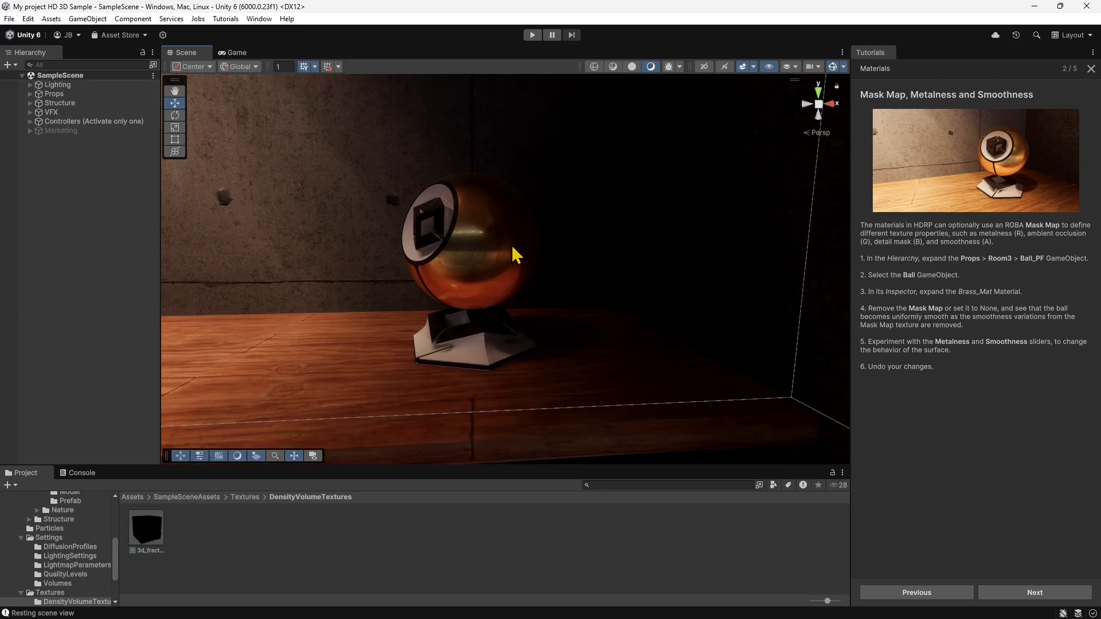
{"action": "right_click_drag", "start_coordinate": [514, 253], "coordinate": [546, 254]}
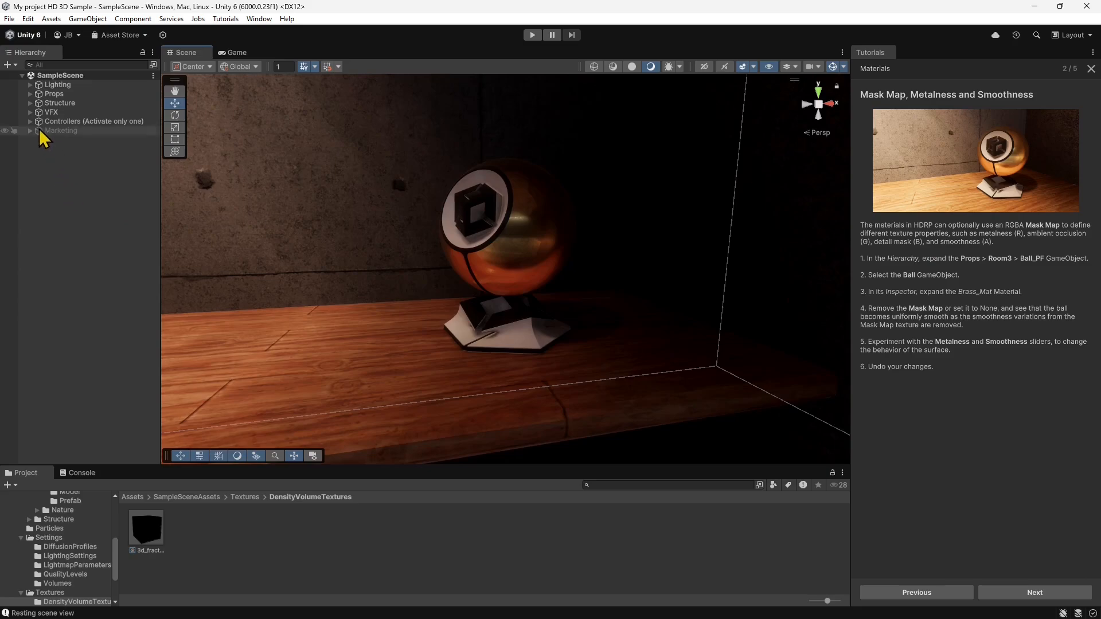
{"action": "left_click", "coordinate": [30, 93]}
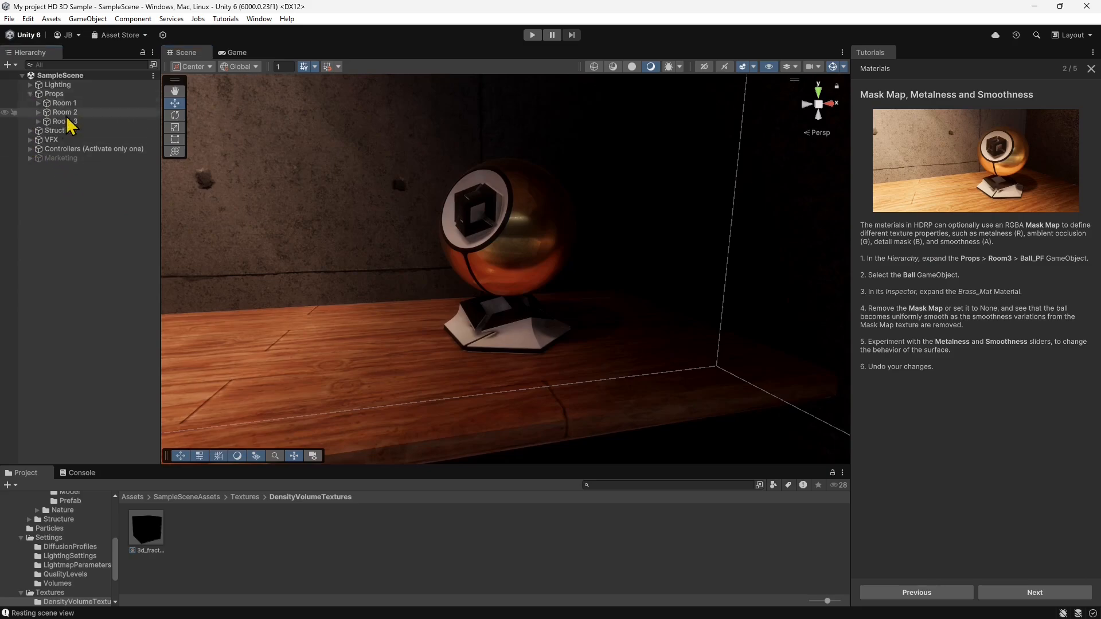
{"action": "left_click", "coordinate": [38, 121]}
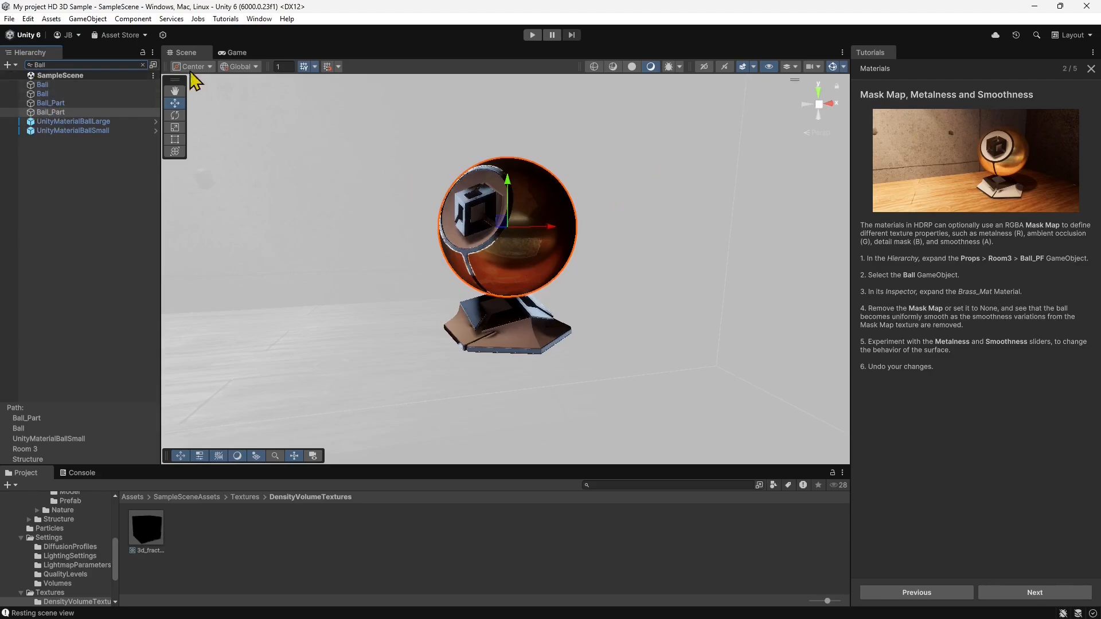
- Open a floating Inspector for the selected Ball_Part and place it so the ball stays visible in the scene
{"action": "left_click", "coordinate": [257, 18]}
{"action": "mouse_move", "coordinate": [307, 222]}
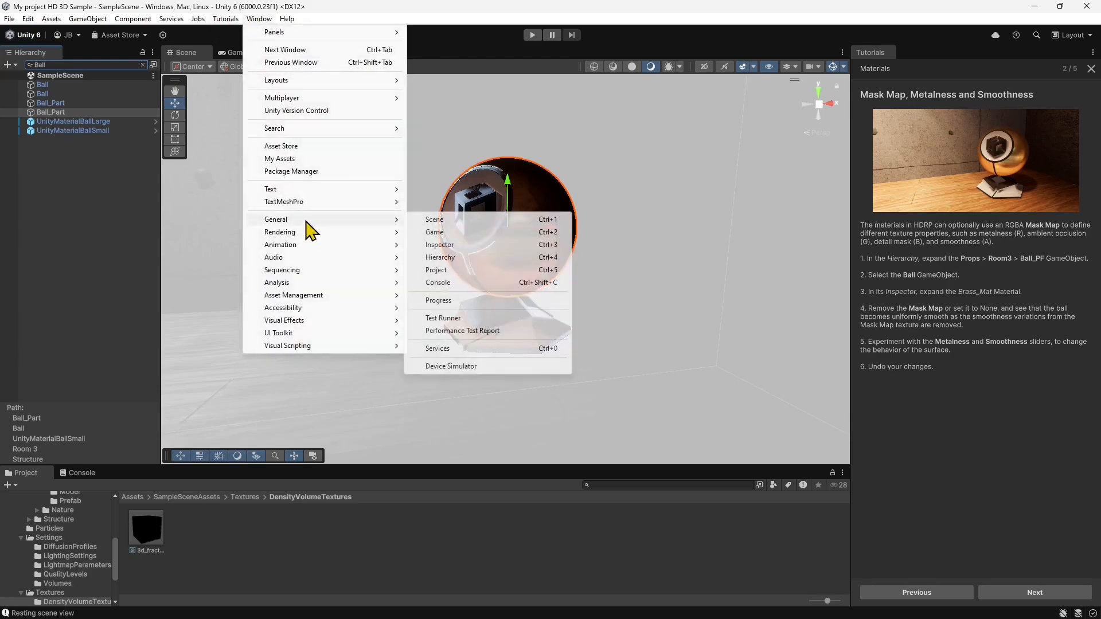
{"action": "left_click", "coordinate": [462, 245]}
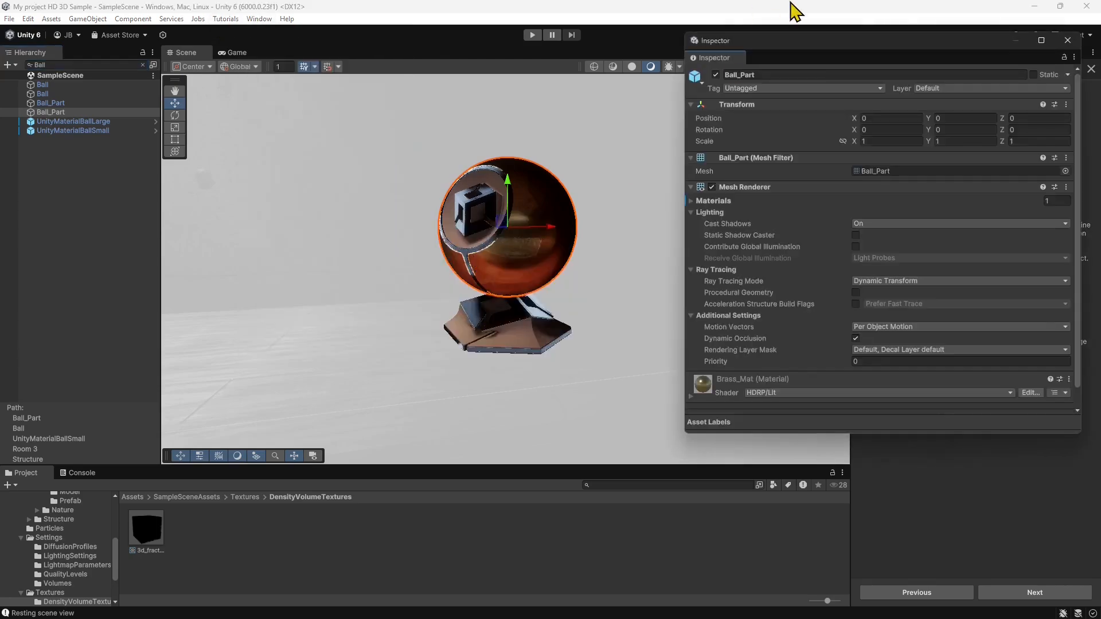
{"action": "left_click_drag", "start_coordinate": [824, 49], "coordinate": [169, 116]}
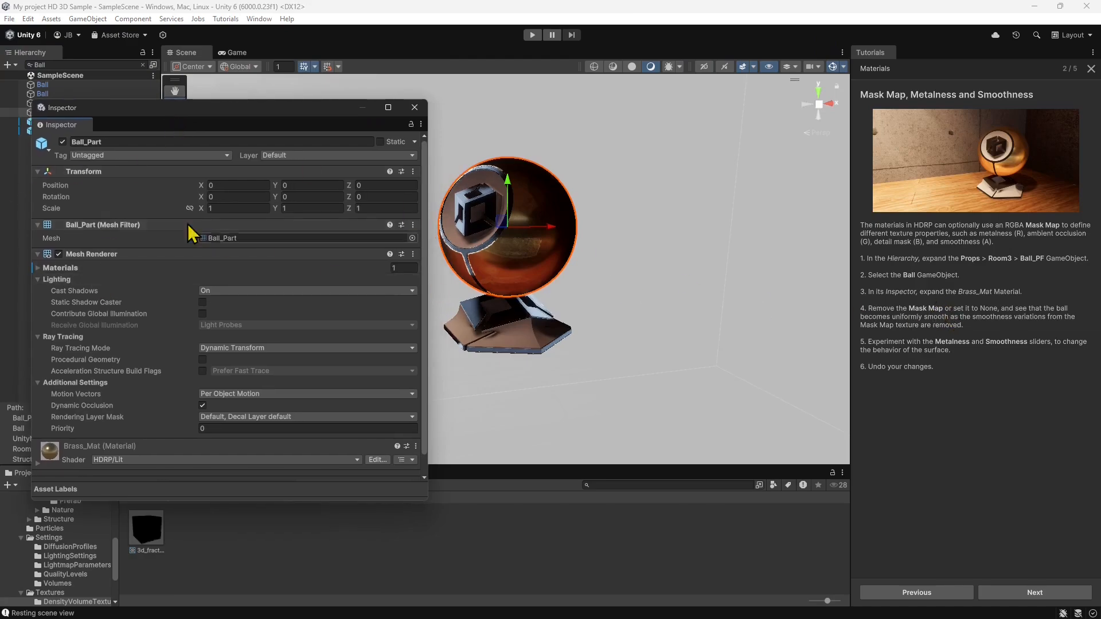
- Expand the Mesh Renderer's Materials list and the Brass_Mat material's properties on Ball_Part
{"action": "left_click", "coordinate": [45, 268]}
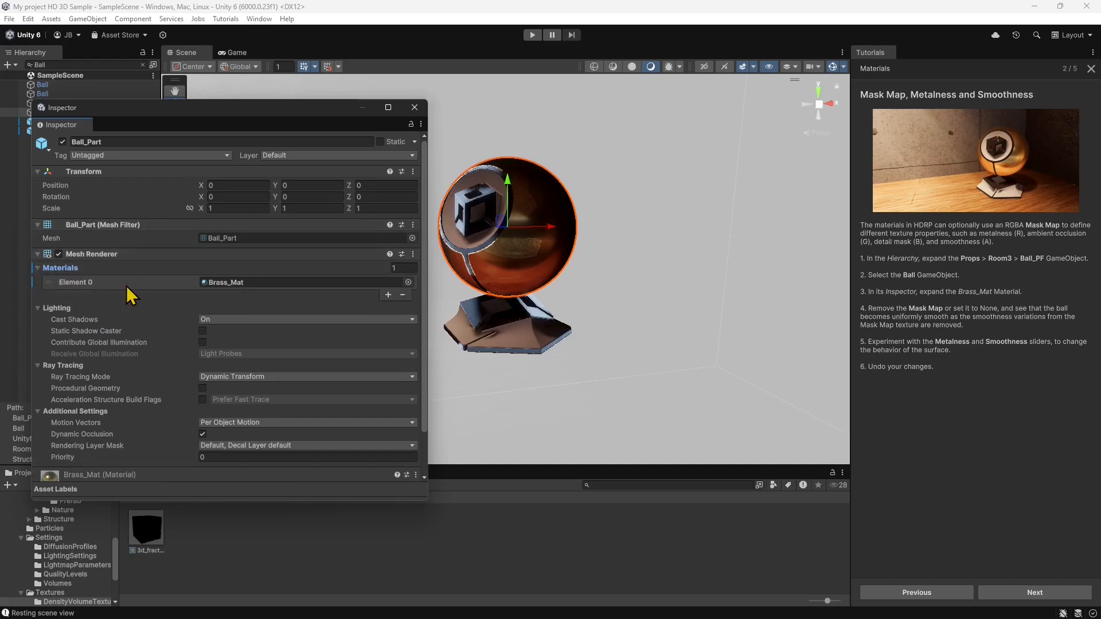
{"action": "scroll", "coordinate": [129, 293], "scroll_direction": "down", "scroll_amount": 1}
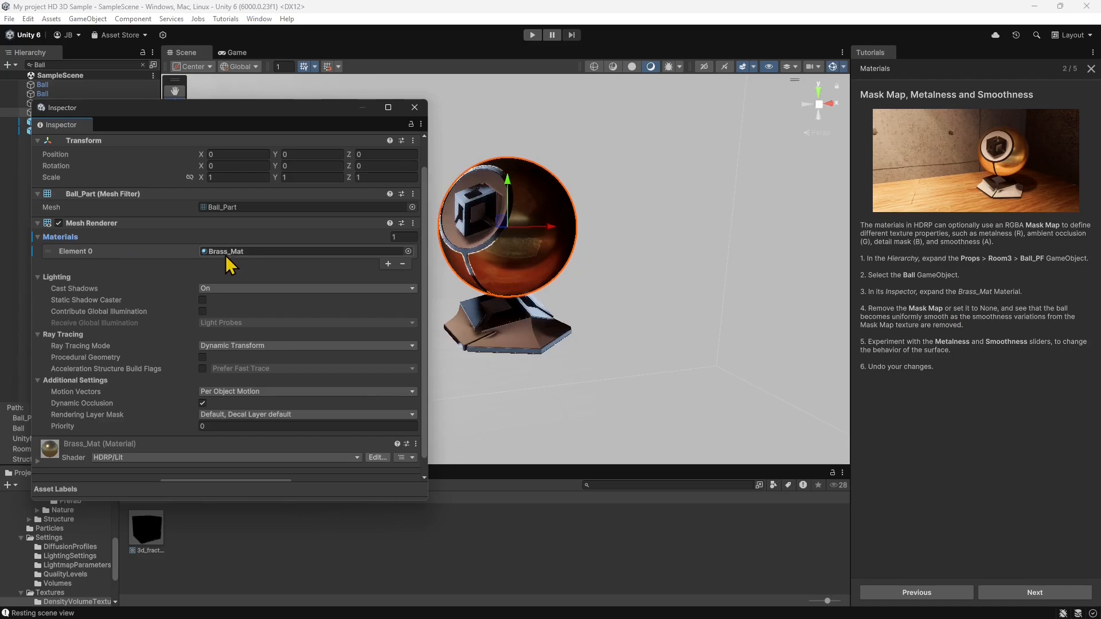
{"action": "left_click", "coordinate": [225, 252]}
{"action": "scroll", "coordinate": [146, 360], "scroll_direction": "down", "scroll_amount": 1}
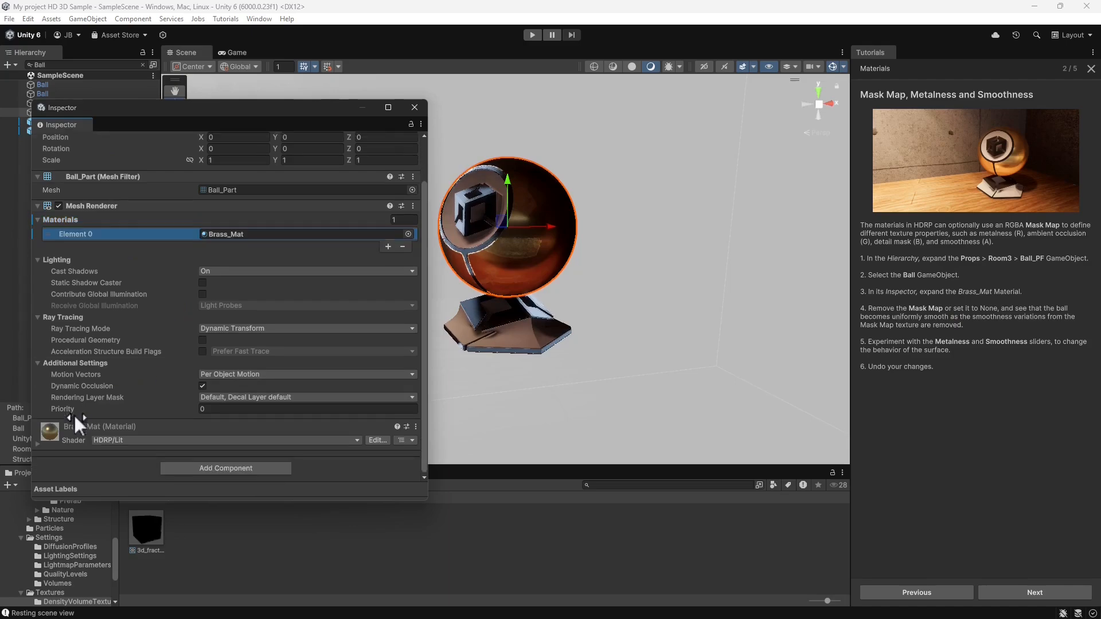
{"action": "left_click", "coordinate": [38, 443]}
- Set the Mask Map in Brass_Mat's Surface Inputs to None, with the ball shown close up
{"action": "scroll", "coordinate": [189, 367], "scroll_direction": "down", "scroll_amount": 5}
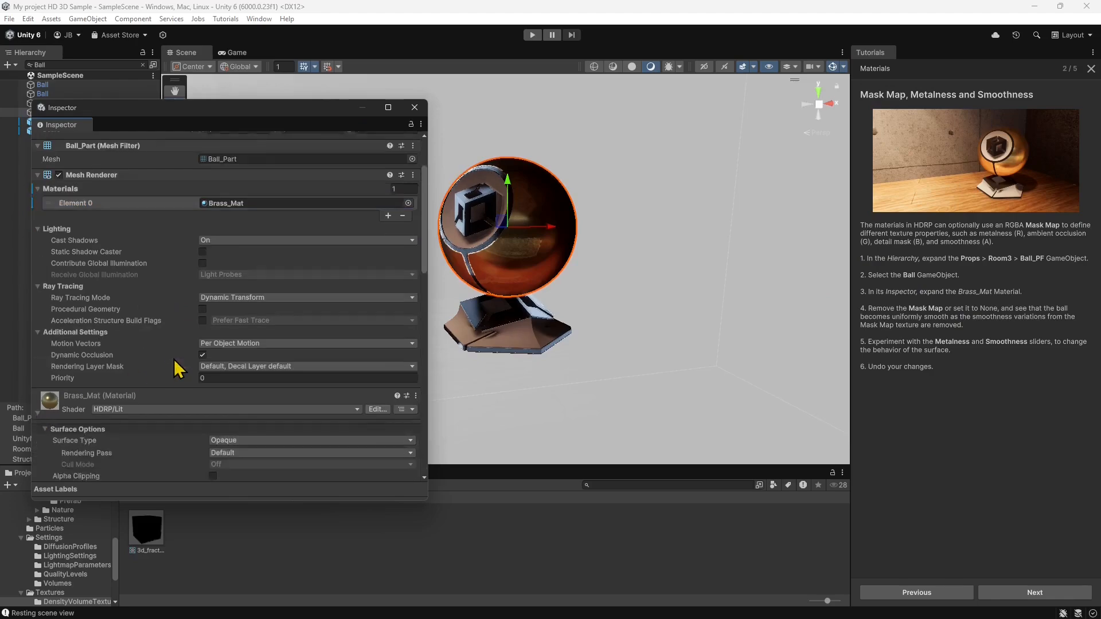
{"action": "scroll", "coordinate": [188, 369], "scroll_direction": "down", "scroll_amount": 1}
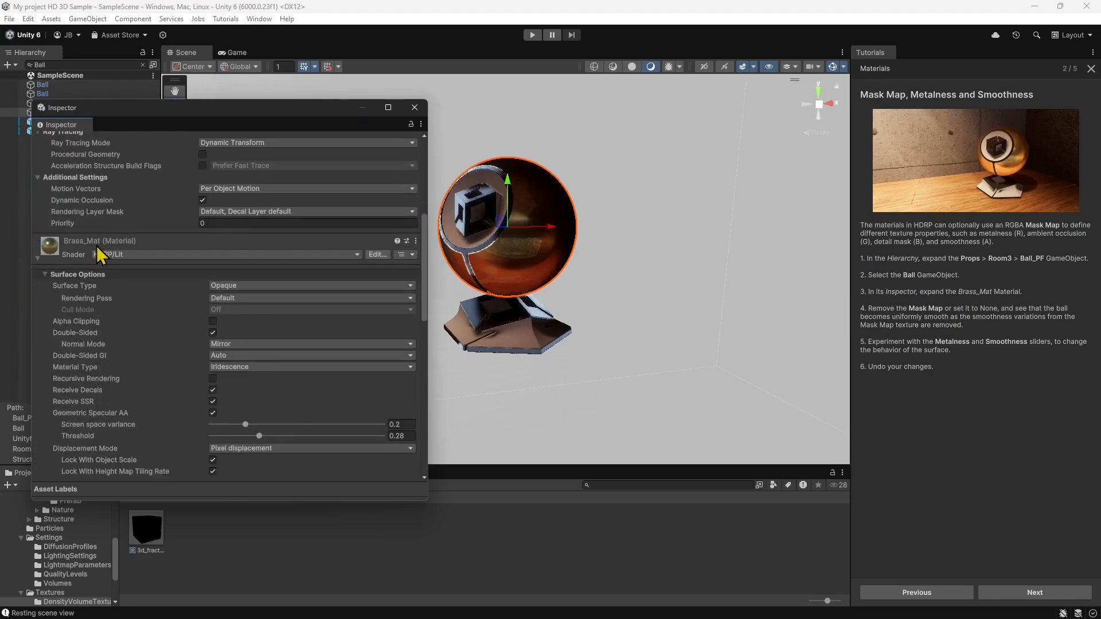
{"action": "scroll", "coordinate": [112, 292], "scroll_direction": "down", "scroll_amount": 1}
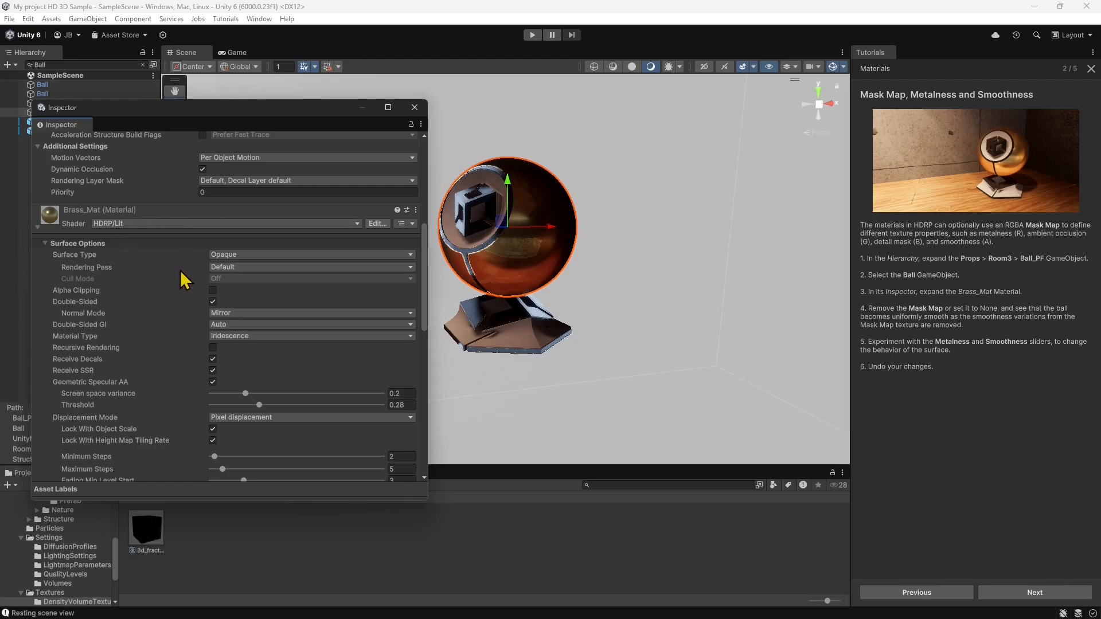
{"action": "scroll", "coordinate": [188, 271], "scroll_direction": "down", "scroll_amount": 1}
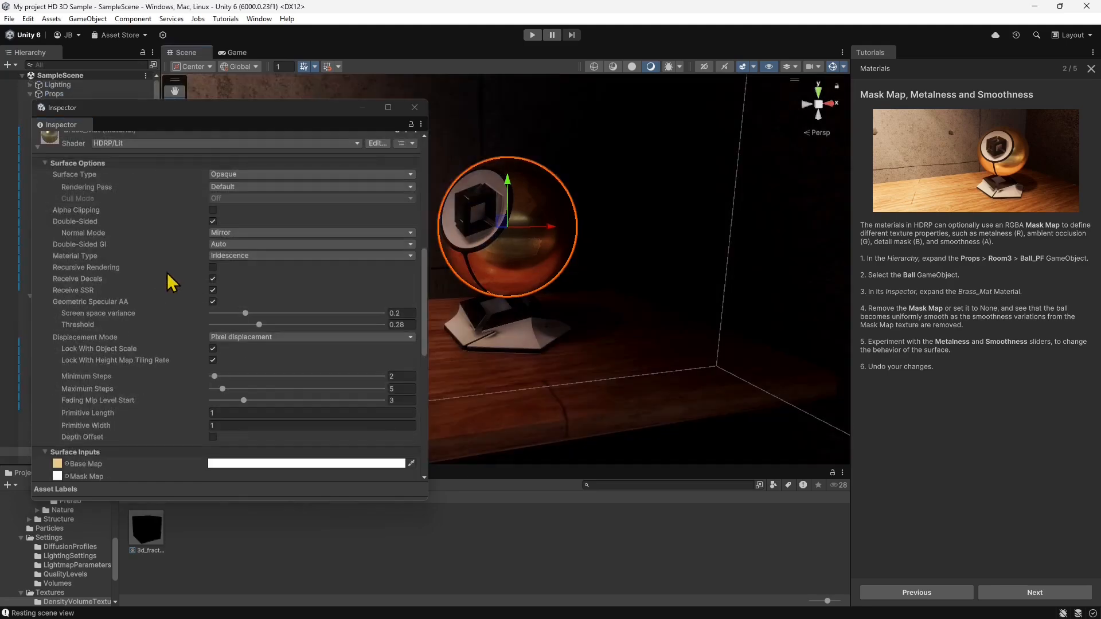
{"action": "scroll", "coordinate": [172, 282], "scroll_direction": "down", "scroll_amount": 3}
{"action": "scroll", "coordinate": [94, 372], "scroll_direction": "down", "scroll_amount": 2}
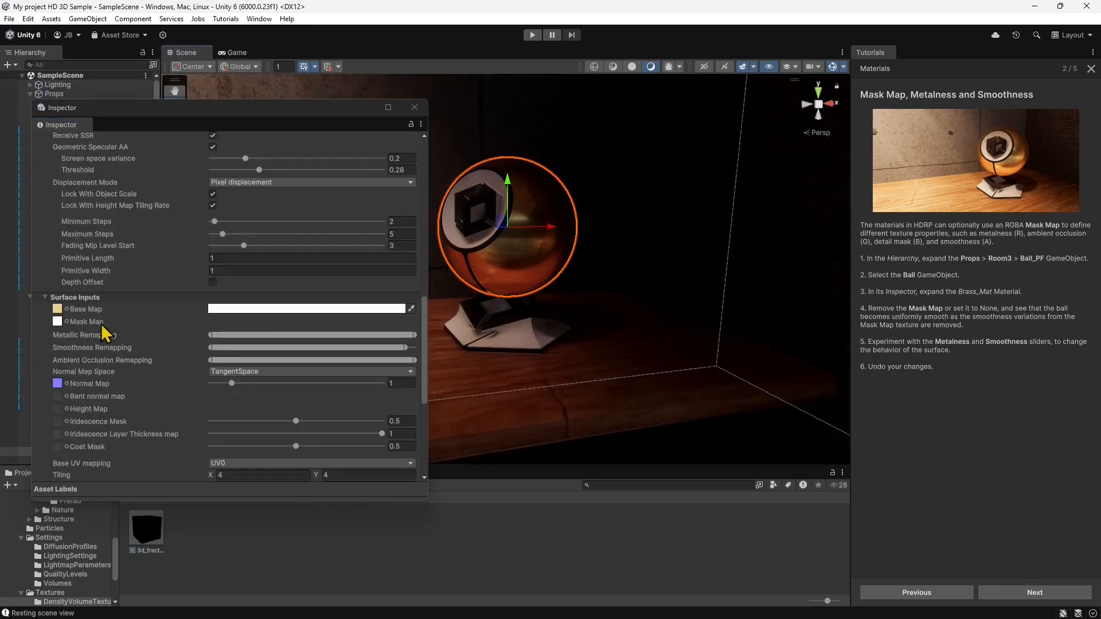
{"action": "scroll", "coordinate": [108, 344], "scroll_direction": "down", "scroll_amount": 1}
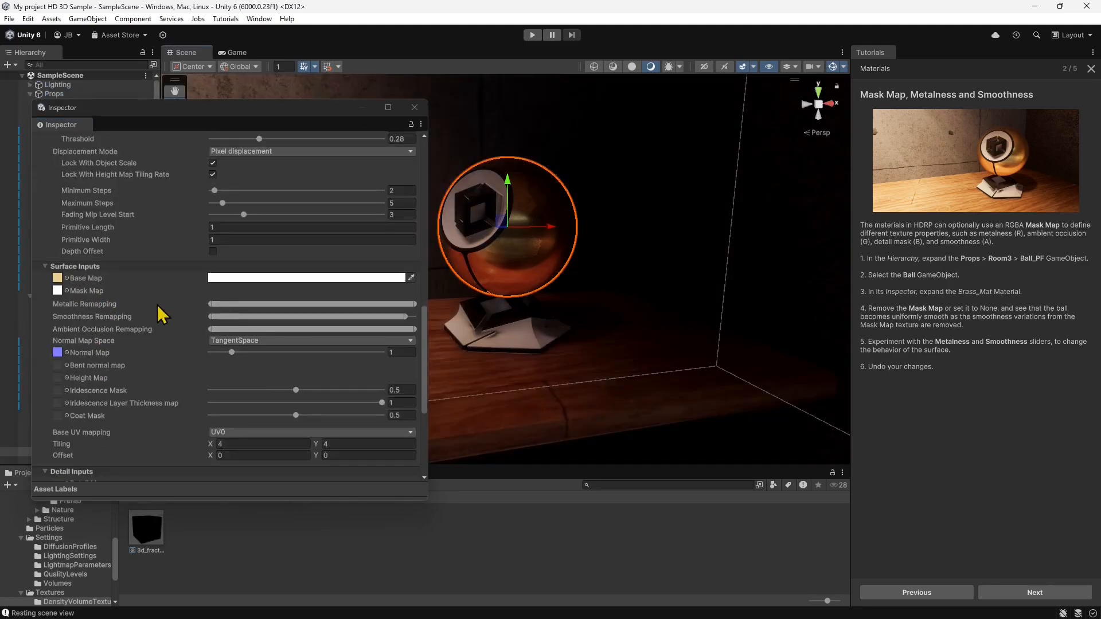
{"action": "right_click_drag", "start_coordinate": [587, 334], "coordinate": [568, 298]}
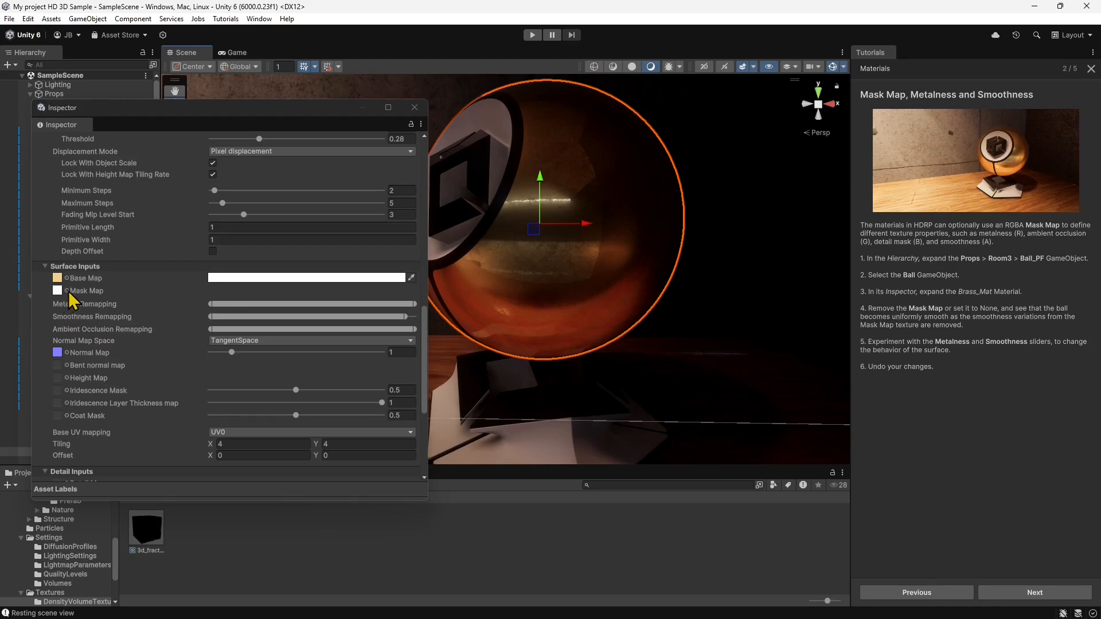
{"action": "left_click", "coordinate": [67, 292]}
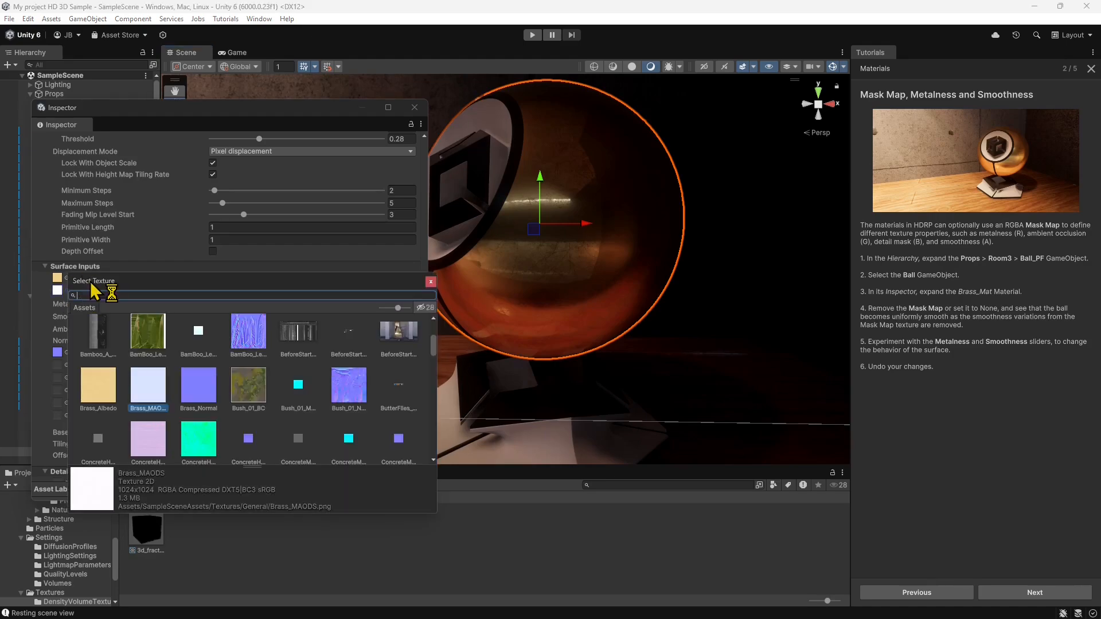
{"action": "scroll", "coordinate": [153, 396], "scroll_direction": "up", "scroll_amount": 5}
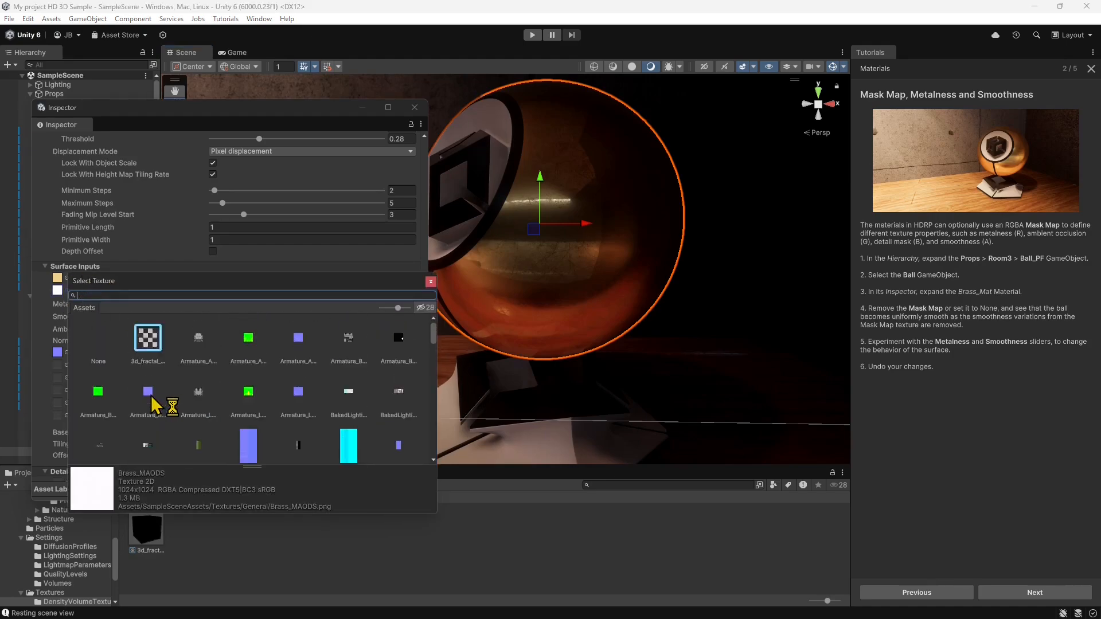
{"action": "left_click", "coordinate": [98, 356]}
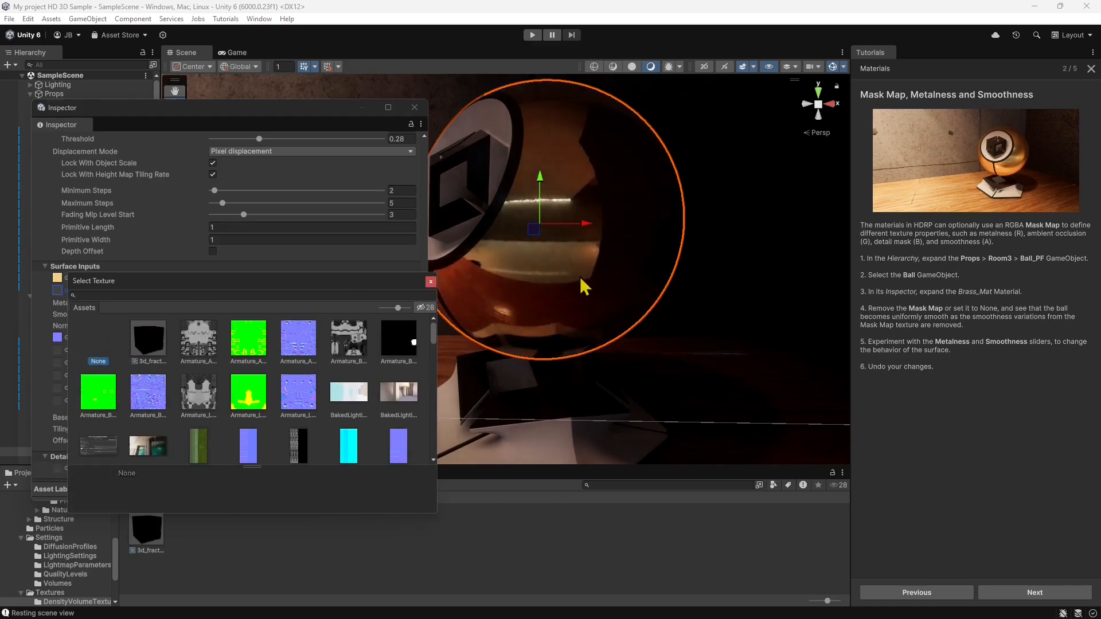
{"action": "left_click", "coordinate": [41, 323]}
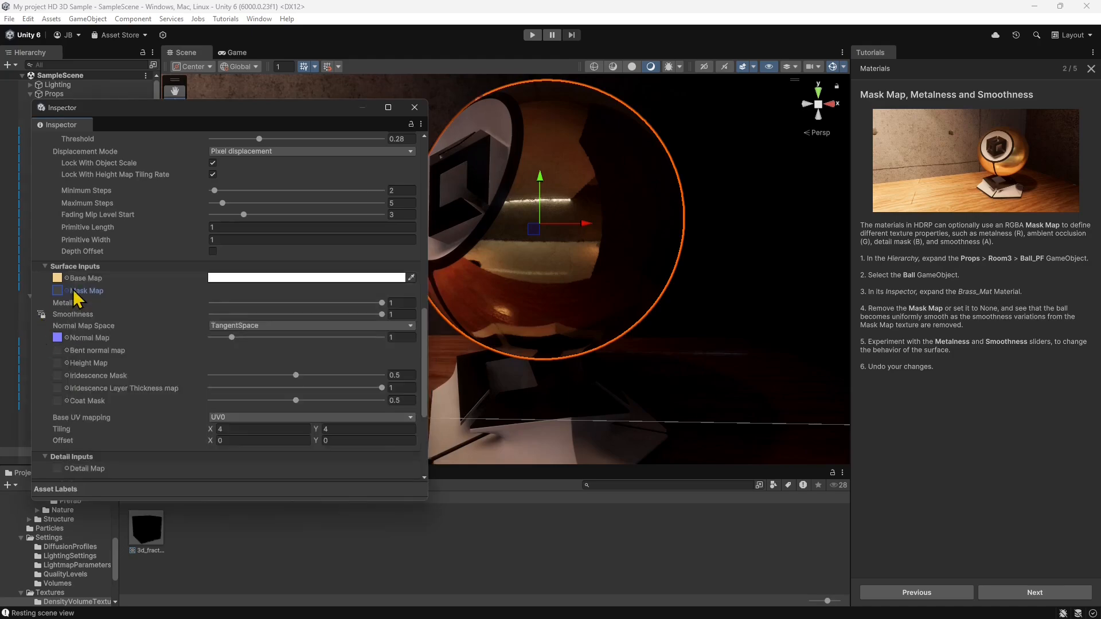
- Set Brass_Mat's Base Map texture to None
{"action": "left_click", "coordinate": [67, 278]}
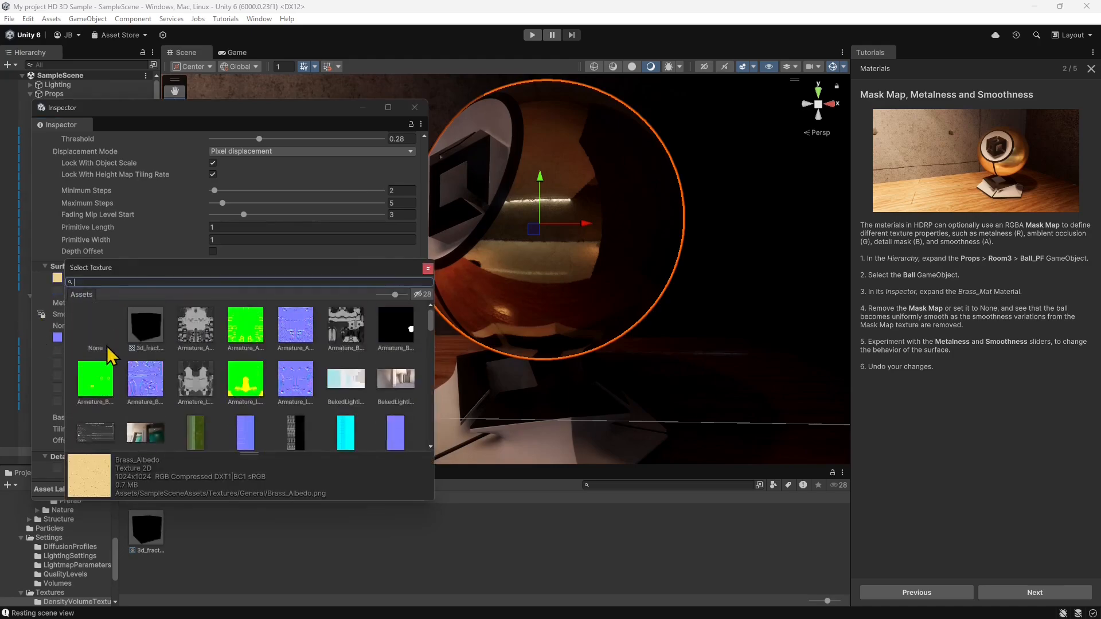
{"action": "left_click", "coordinate": [107, 339]}
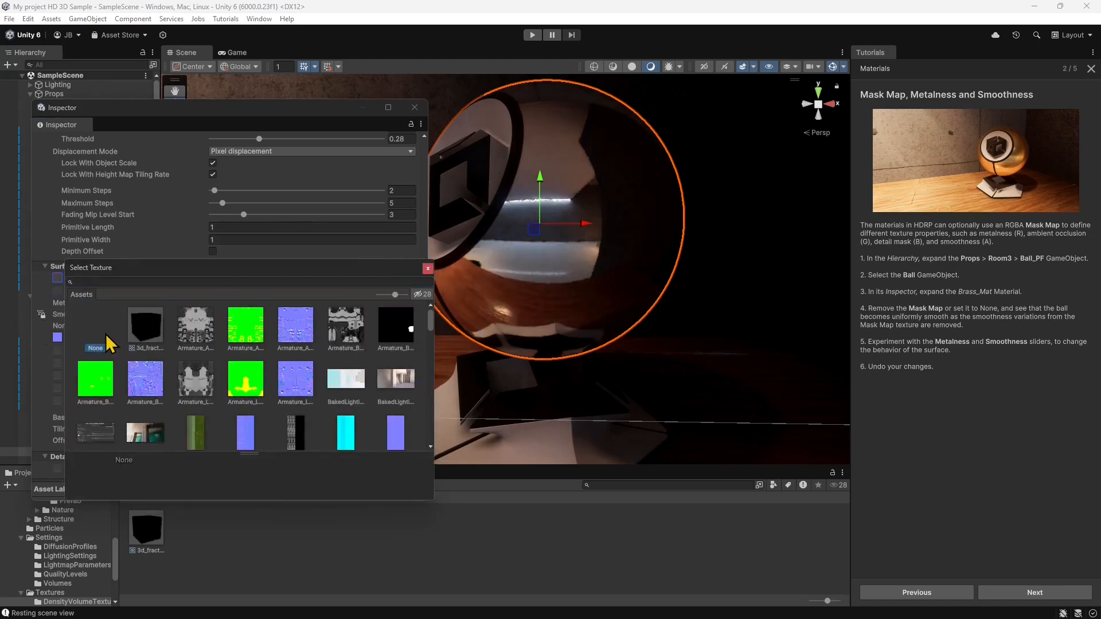
{"action": "left_click", "coordinate": [43, 301]}
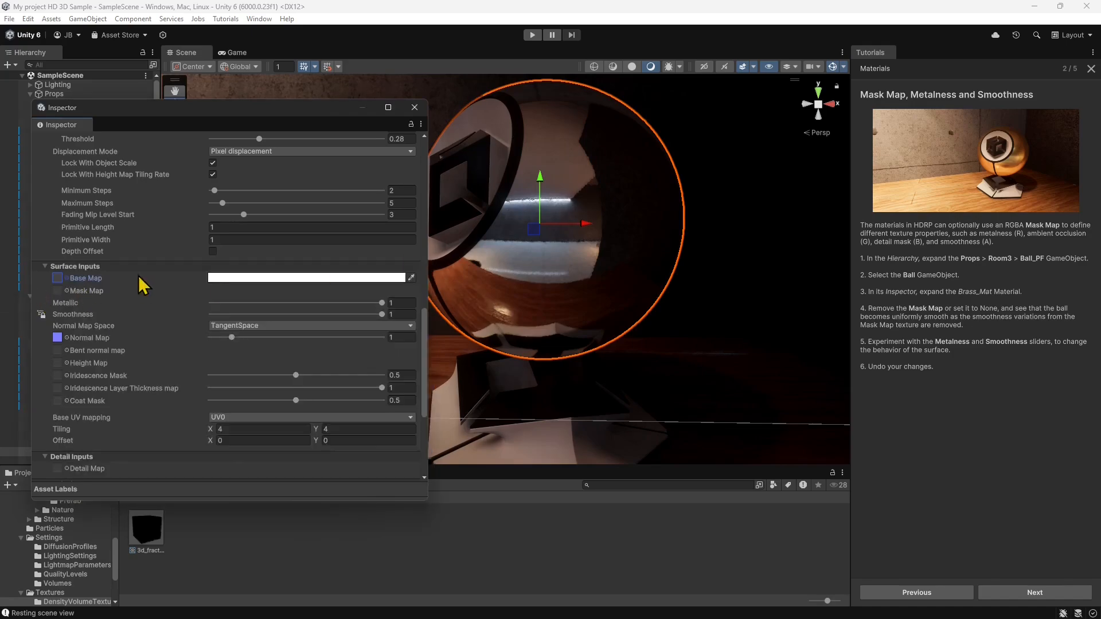
- Set Brass_Mat's Normal Map texture to None
{"action": "left_click", "coordinate": [66, 338]}
{"action": "scroll", "coordinate": [106, 425], "scroll_direction": "up", "scroll_amount": 3}
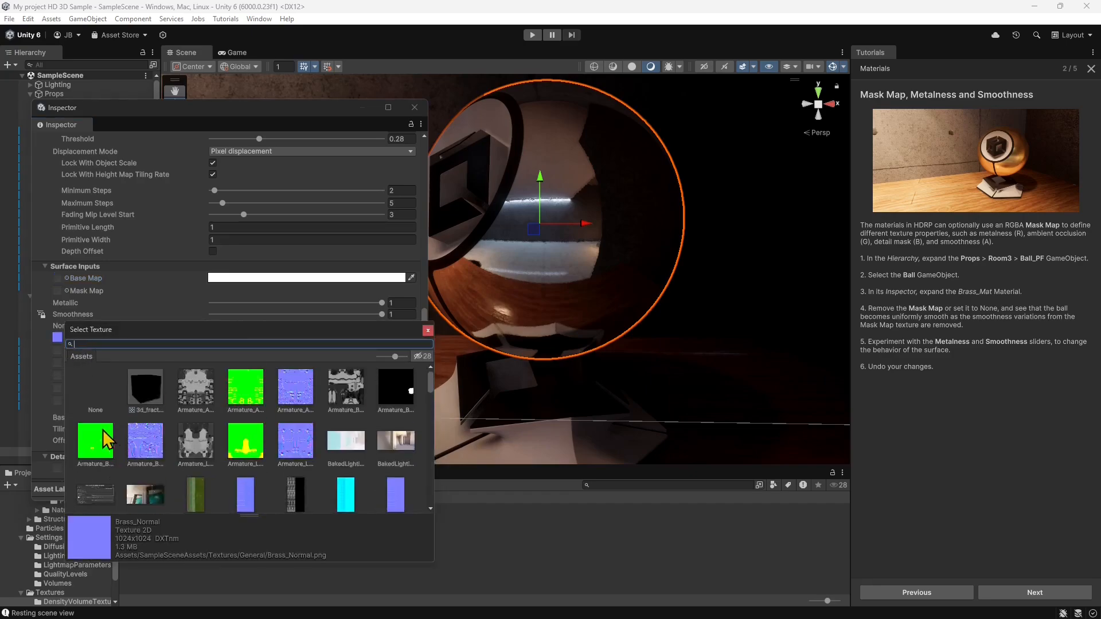
{"action": "left_click", "coordinate": [91, 382]}
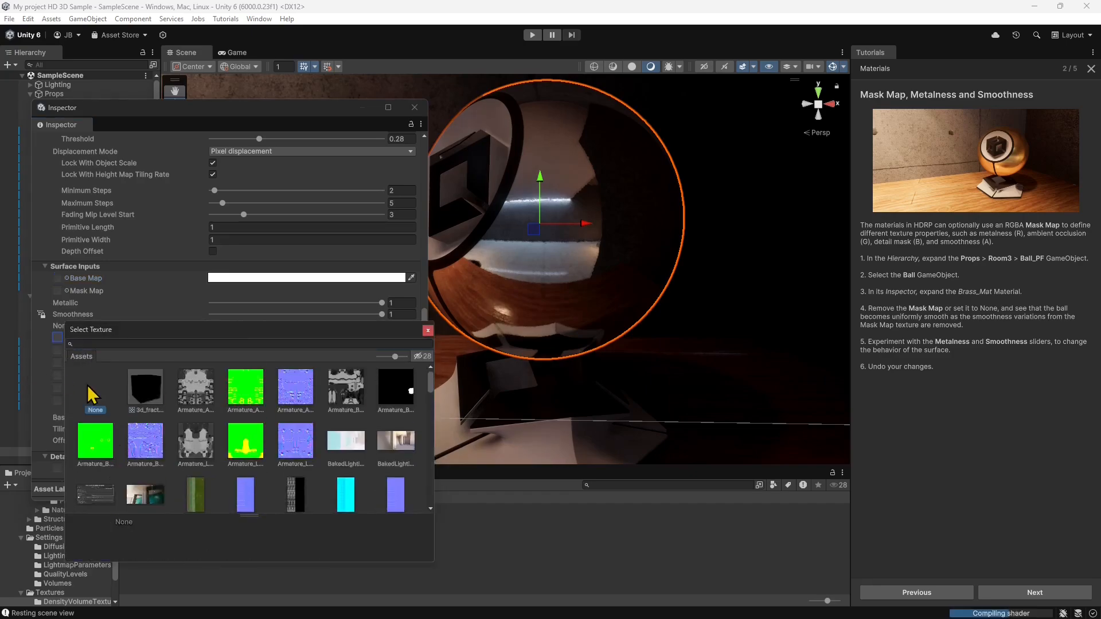
{"action": "left_click", "coordinate": [50, 355]}
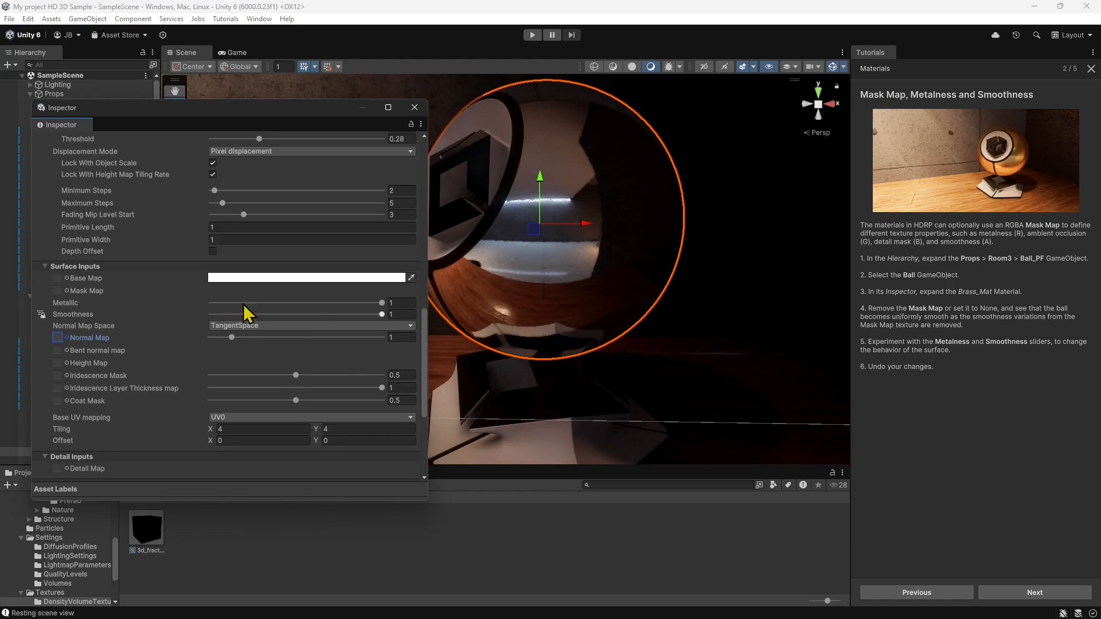
- Experiment with Brass_Mat's surface sliders, ending with Metallic at about 0.56 and Smoothness at about 0.6
{"action": "scroll", "coordinate": [248, 314], "scroll_direction": "down", "scroll_amount": 3}
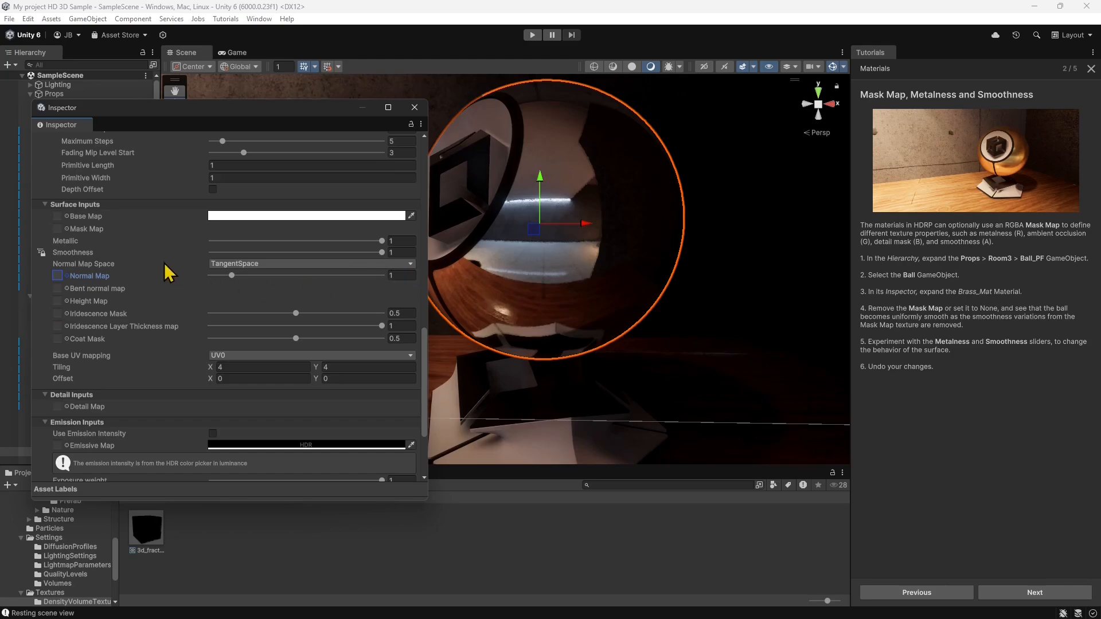
{"action": "left_click_drag", "start_coordinate": [380, 242], "coordinate": [347, 263]}
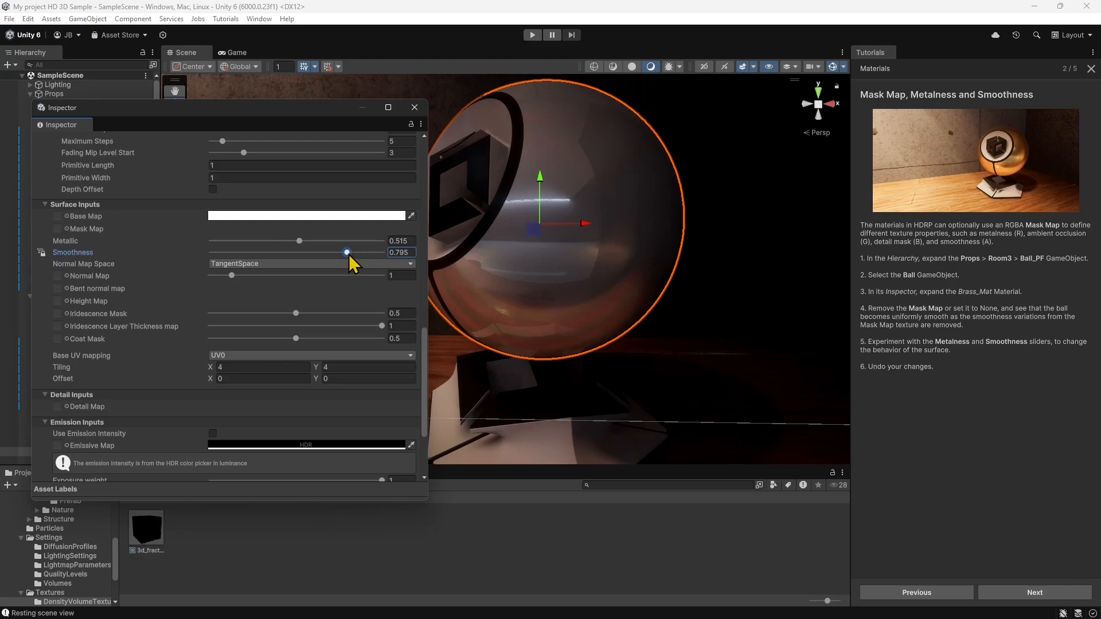
{"action": "left_click_drag", "start_coordinate": [348, 253], "coordinate": [377, 253]}
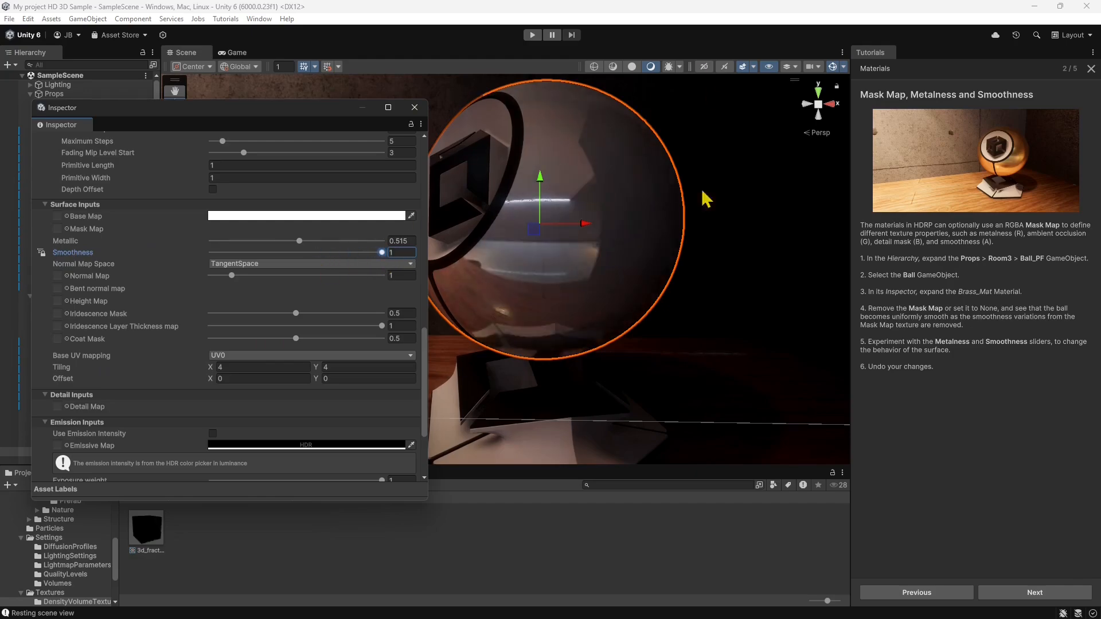
{"action": "left_click_drag", "start_coordinate": [381, 253], "coordinate": [338, 279]}
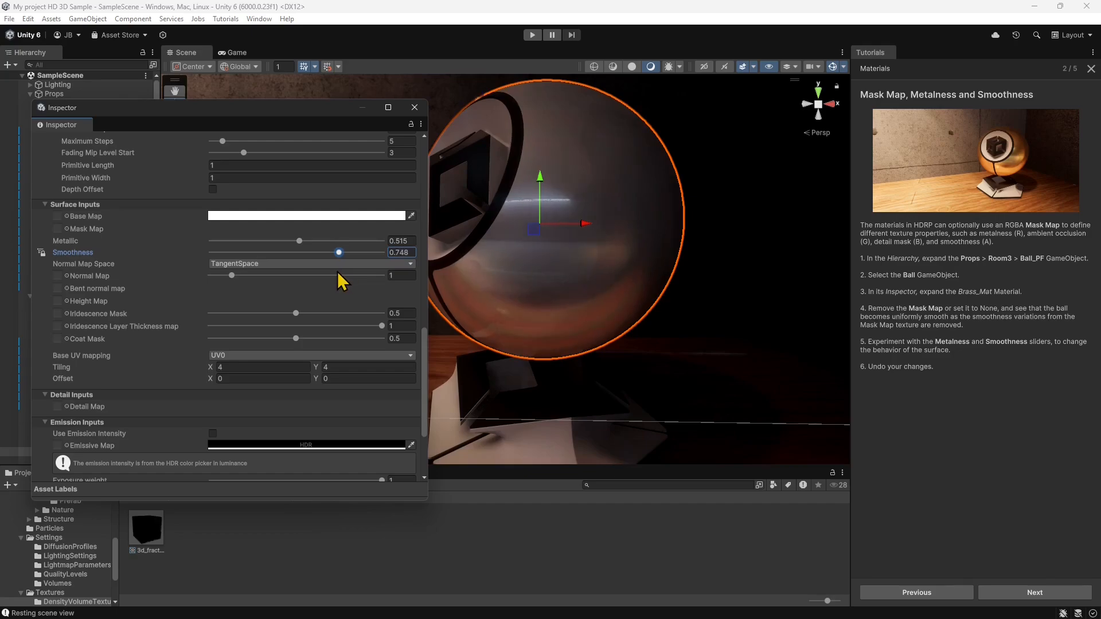
{"action": "mouse_move", "coordinate": [300, 241]}
{"action": "left_mouse_down"}
{"action": "mouse_move", "coordinate": [262, 243]}
{"action": "mouse_move", "coordinate": [332, 246]}
{"action": "mouse_move", "coordinate": [239, 246]}
{"action": "mouse_move", "coordinate": [310, 238]}
{"action": "mouse_move", "coordinate": [313, 252]}
{"action": "left_mouse_up"}
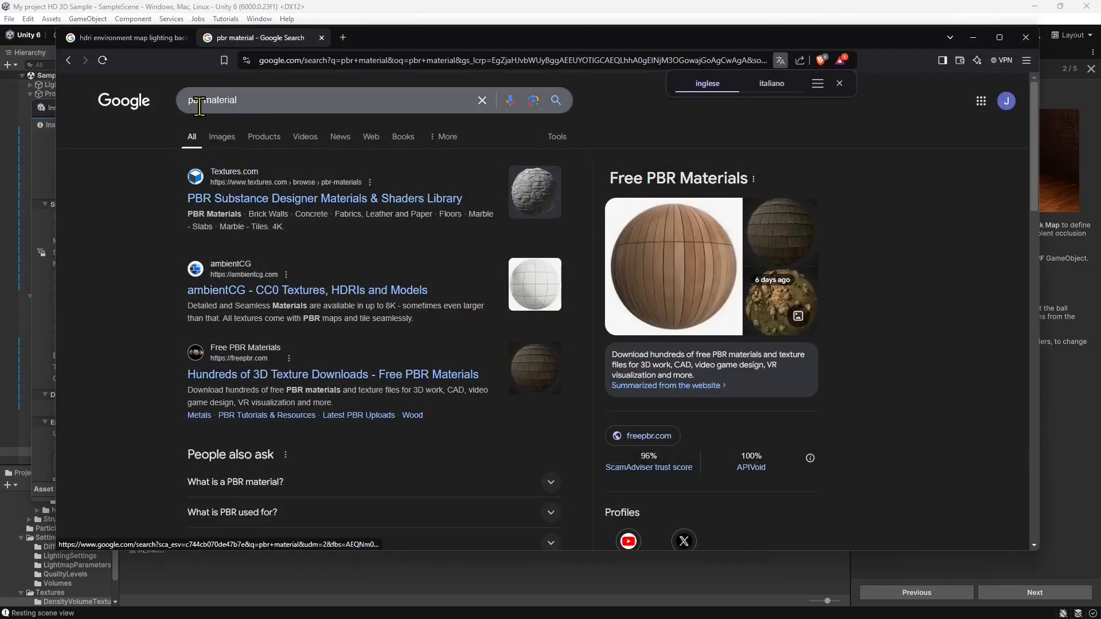
- Switch to the browser and show the image results for the "pbr material" search
{"action": "left_click", "coordinate": [199, 105]}
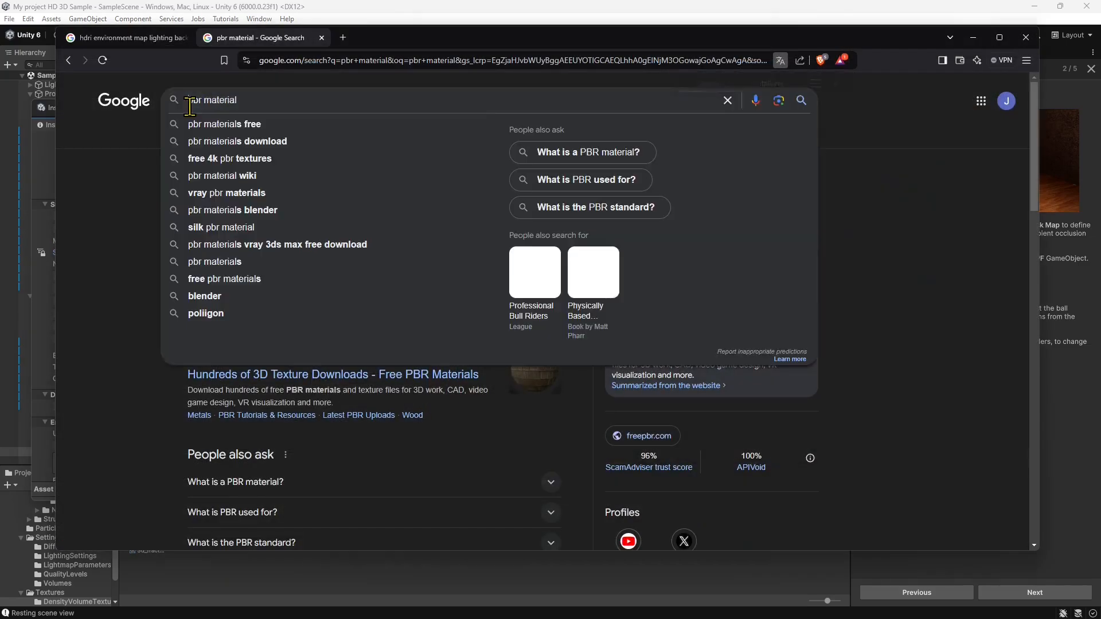
{"action": "left_click", "coordinate": [69, 175]}
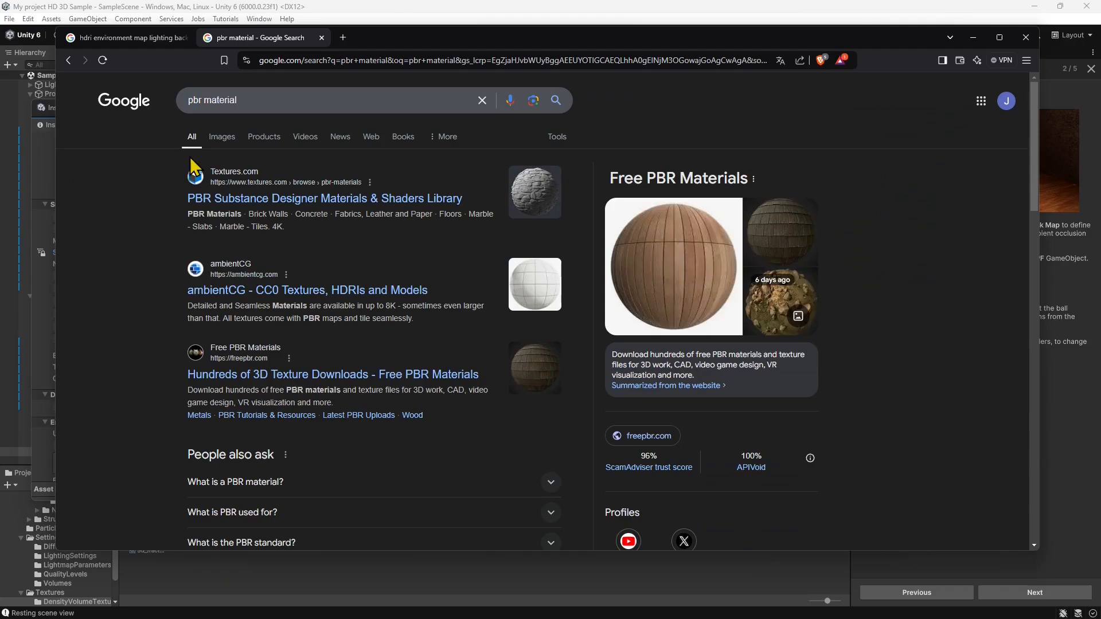
{"action": "left_click", "coordinate": [223, 138]}
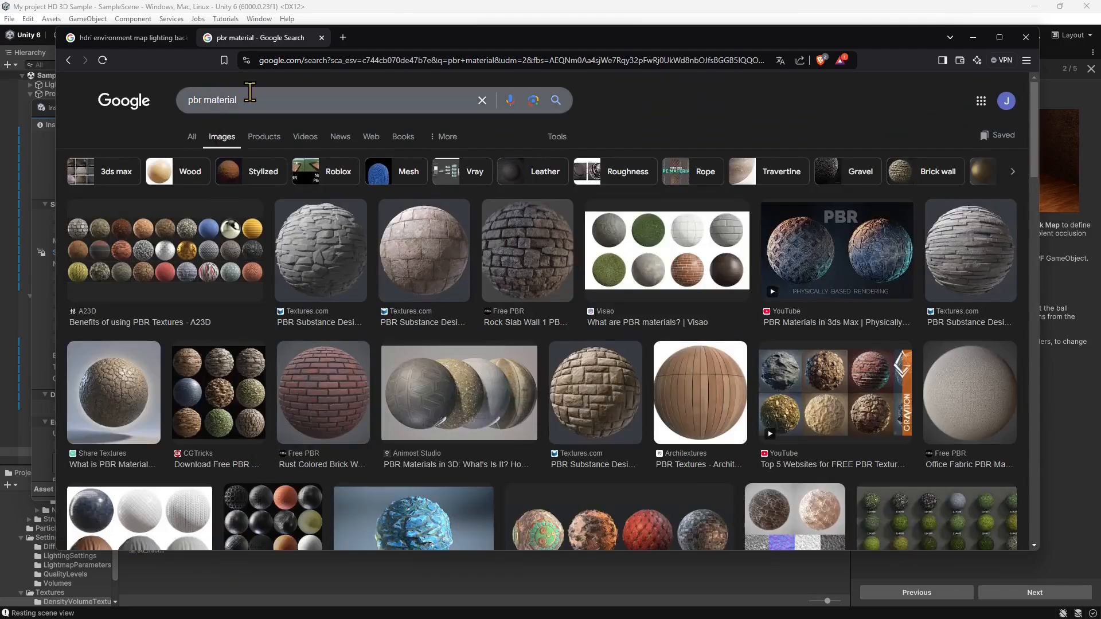
- Search images for "pbr material metallness roughness", preview the A23D PBR Workflows image, and return to Unity
{"action": "left_click", "coordinate": [235, 107]}
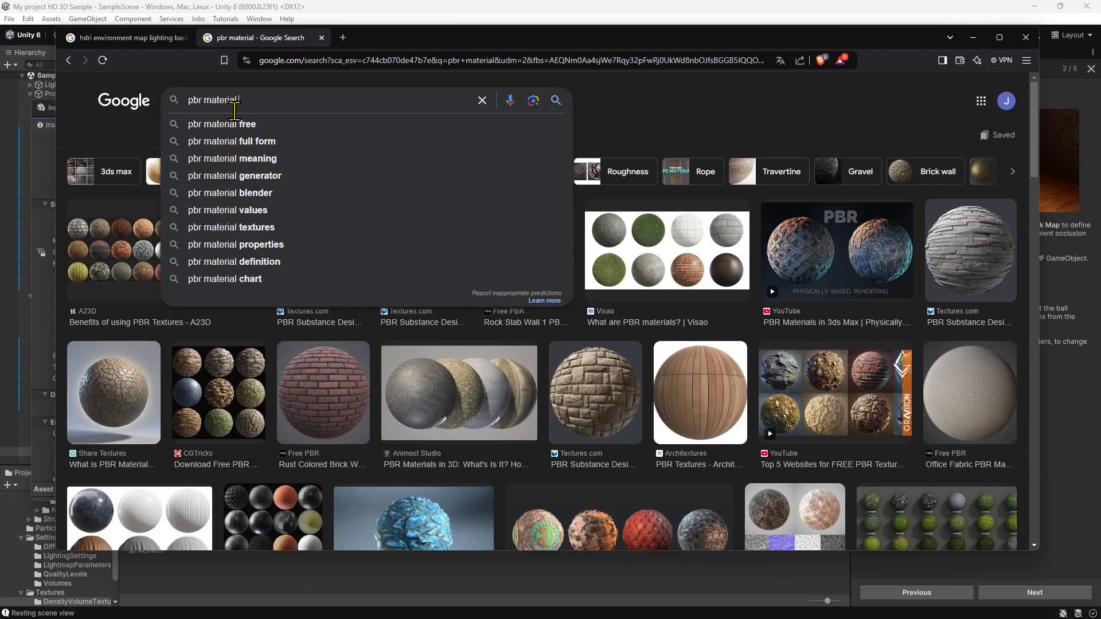
{"action": "type", "text": "me"}
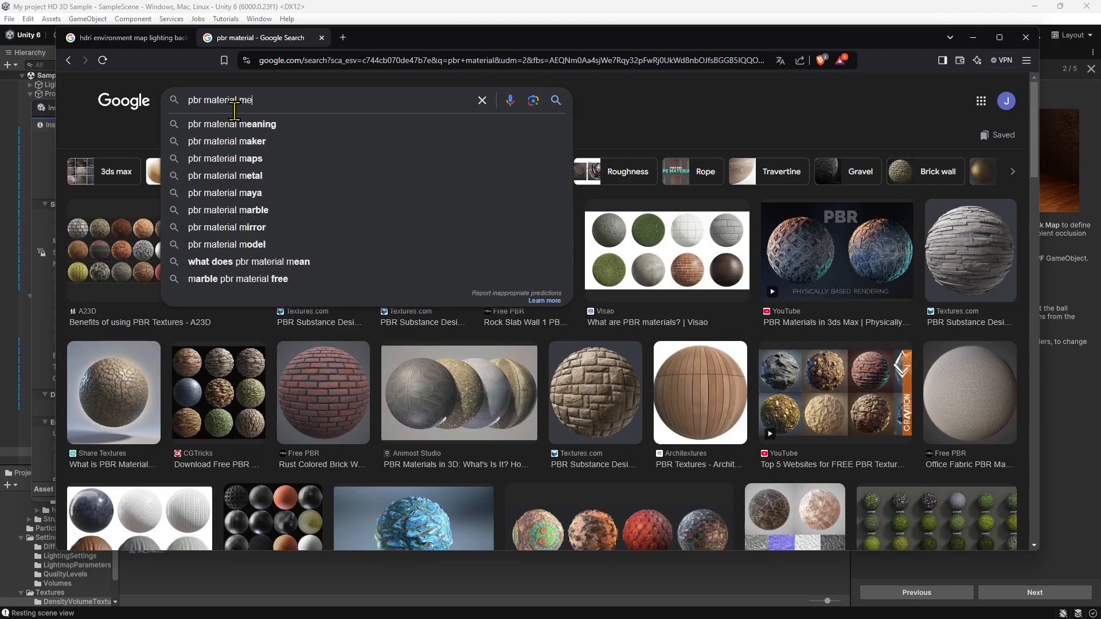
{"action": "type", "text": "tallness roughness"}
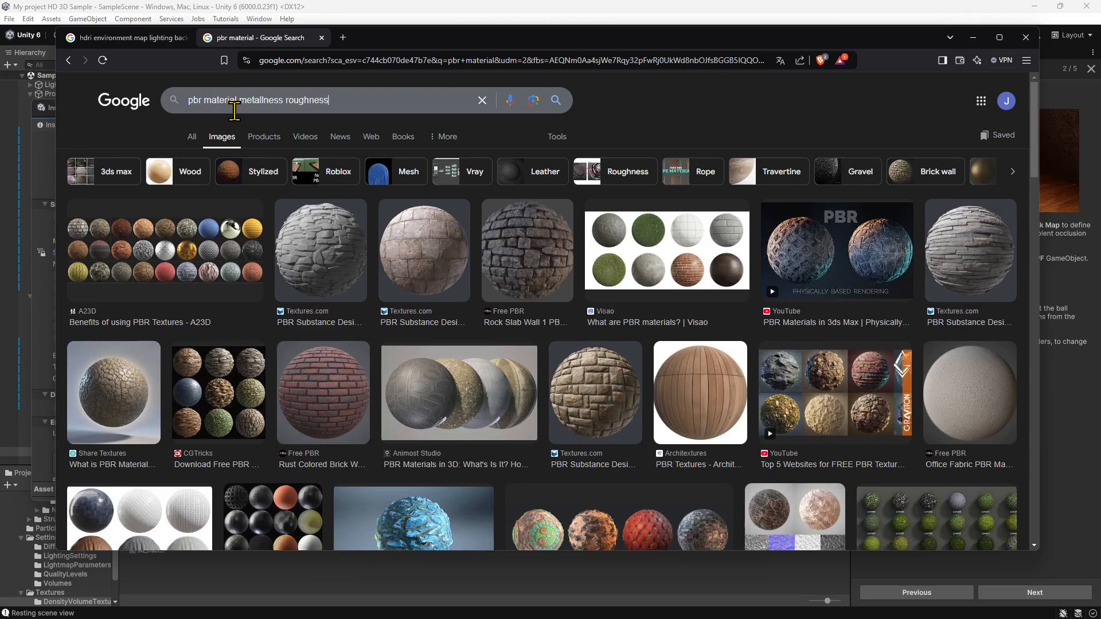
{"action": "key", "text": "Return"}
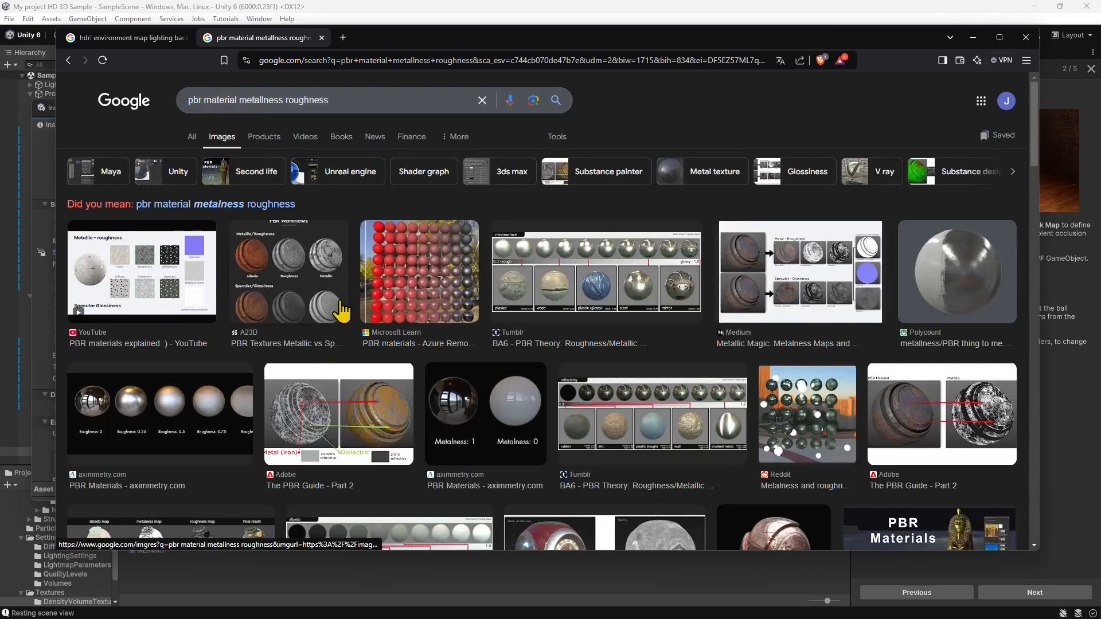
{"action": "left_click", "coordinate": [341, 306]}
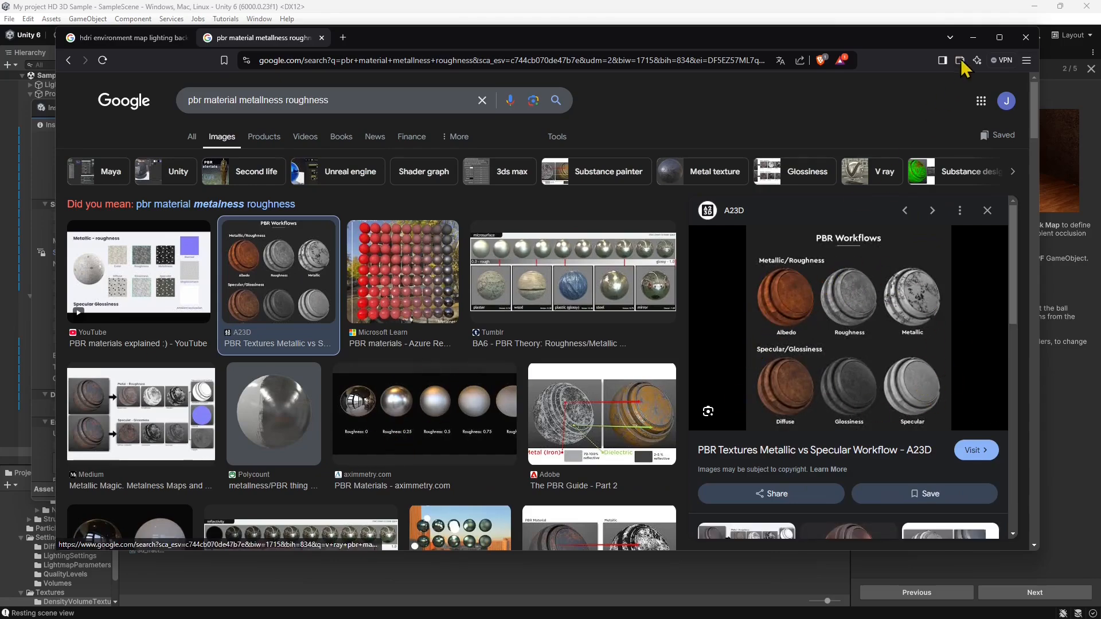
{"action": "left_click", "coordinate": [973, 37]}
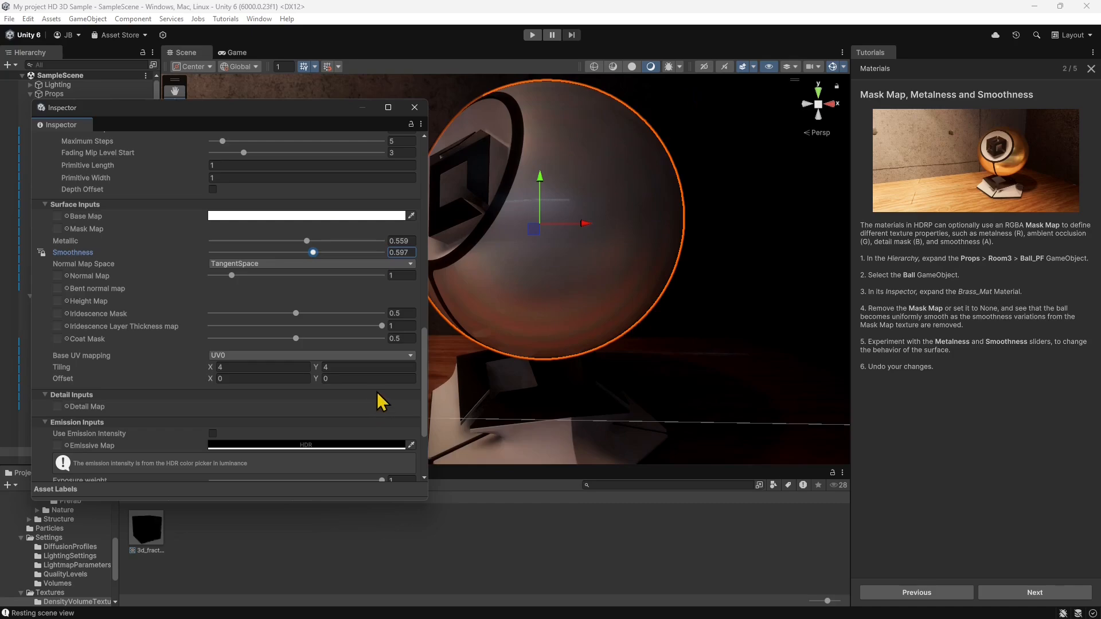
- Undo the Metallic and Smoothness changes and restore the Normal Map and Base Map textures of Brass_Mat
{"action": "left_click_drag", "start_coordinate": [377, 392], "coordinate": [365, 354]}
{"action": "key", "text": "ctrl+z"}
{"action": "key", "text": "ctrl+z"}
{"action": "key", "text": "ctrl+z"}
{"action": "key", "text": "ctrl+z"}
{"action": "key", "text": "ctrl+z"}
{"action": "key", "text": "ctrl+z"}
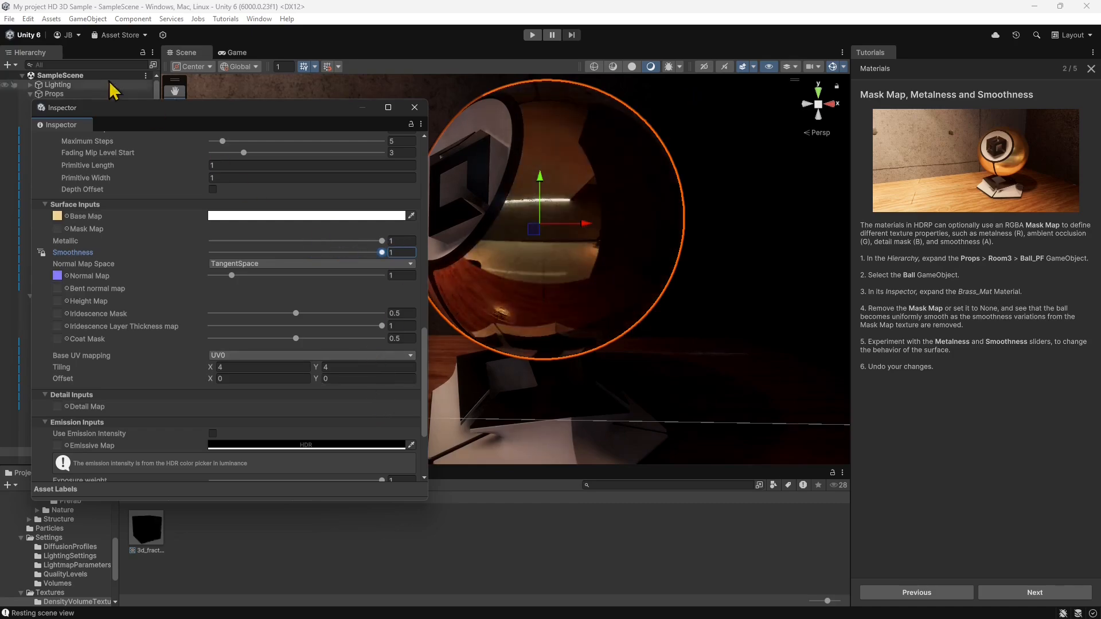
- Use the Undo History to revert Brass_Mat to the "Select Ball_Part" state, restoring its Mask Map, and close the history
{"action": "left_click", "coordinate": [28, 18]}
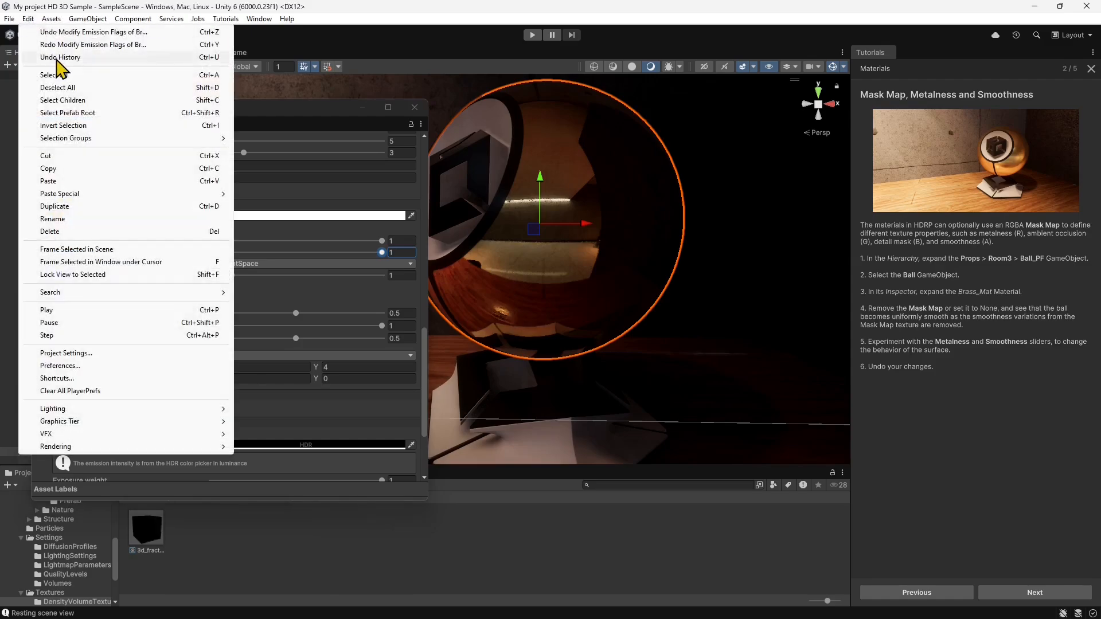
{"action": "left_click", "coordinate": [57, 57]}
{"action": "left_click", "coordinate": [140, 219]}
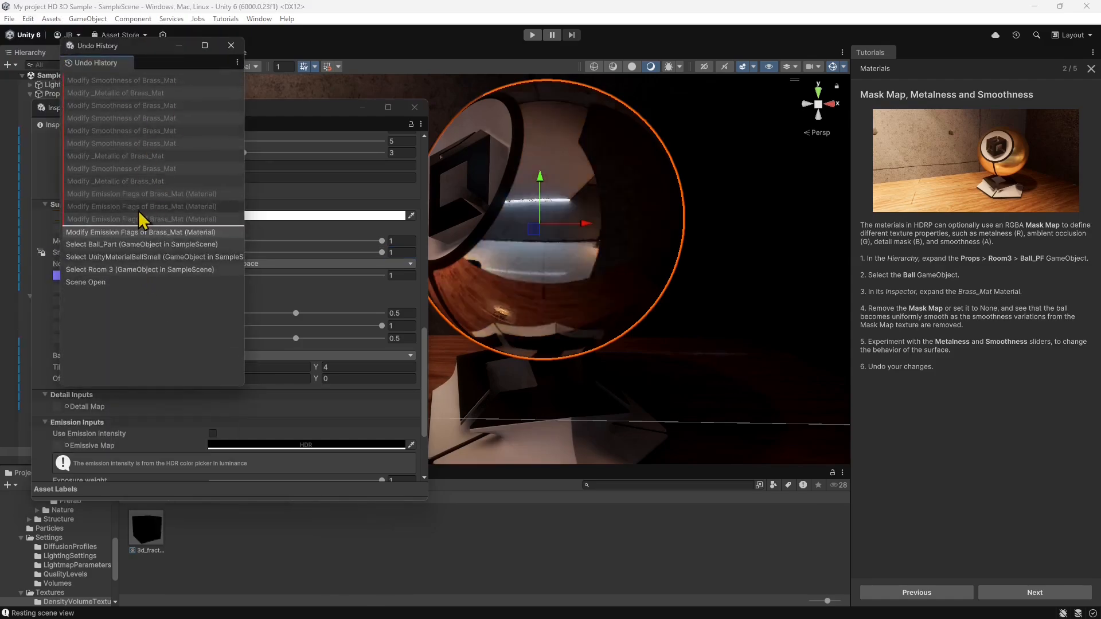
{"action": "left_click", "coordinate": [135, 181]}
{"action": "left_click", "coordinate": [130, 131]}
{"action": "left_click", "coordinate": [121, 183]}
{"action": "left_click", "coordinate": [114, 232]}
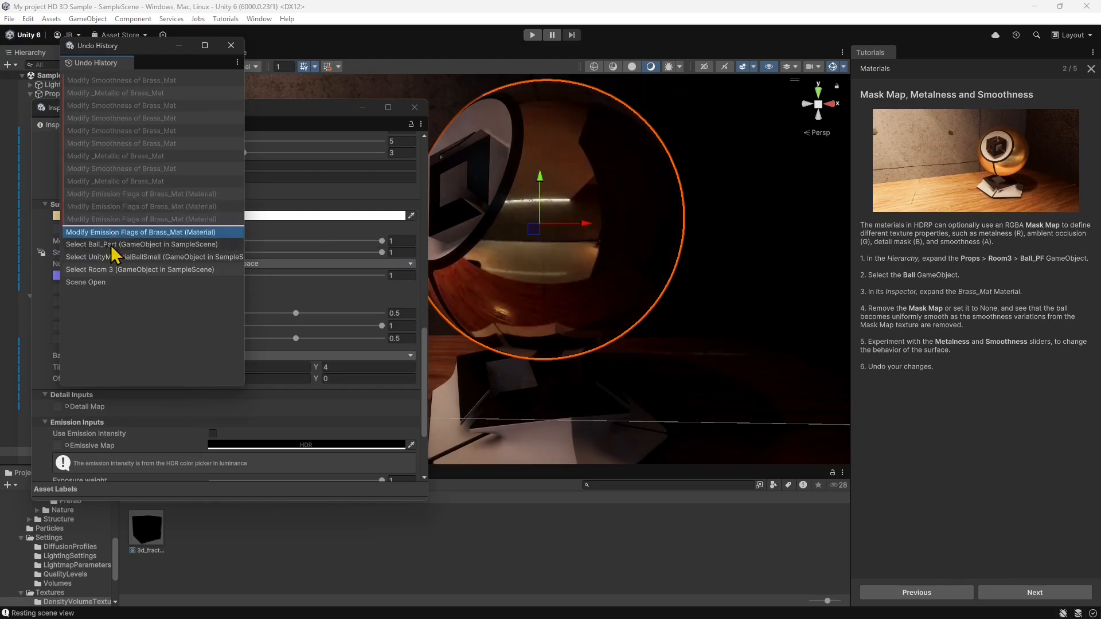
{"action": "left_click", "coordinate": [159, 247]}
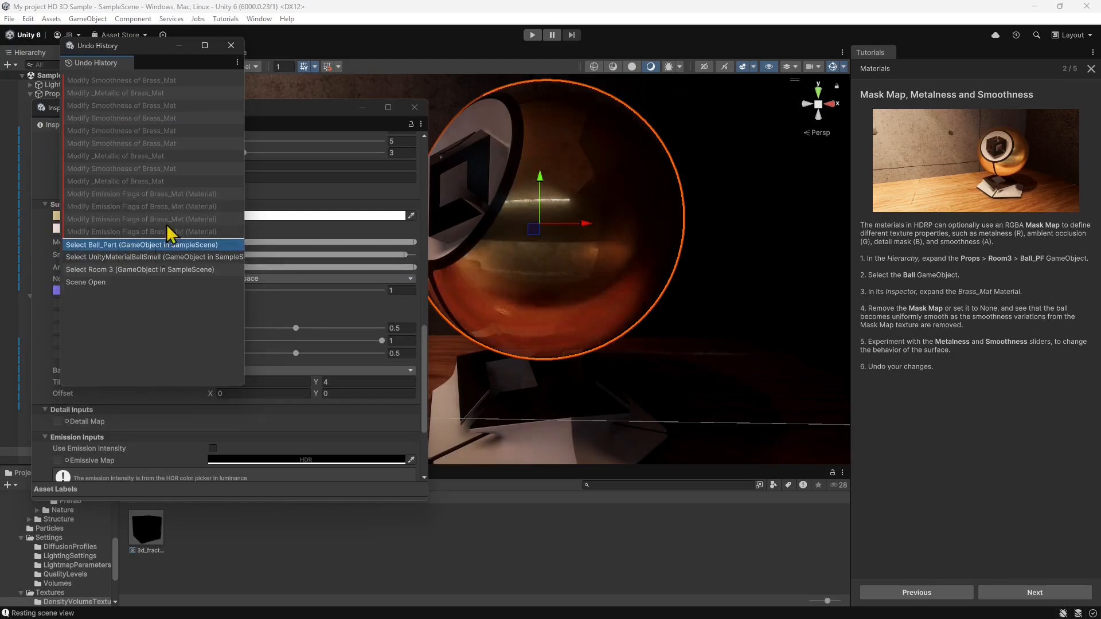
{"action": "left_click", "coordinate": [232, 45]}
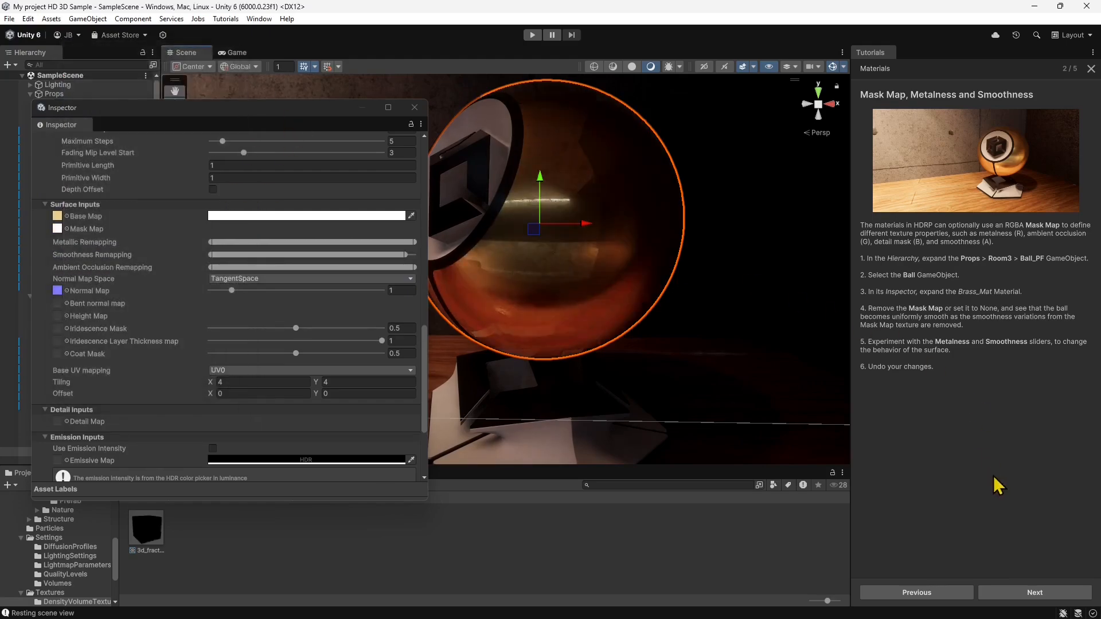
- Advance the Materials tutorial to the Refraction page and select the round glass table RoundTable_01 in the scene
{"action": "left_click", "coordinate": [1029, 594]}
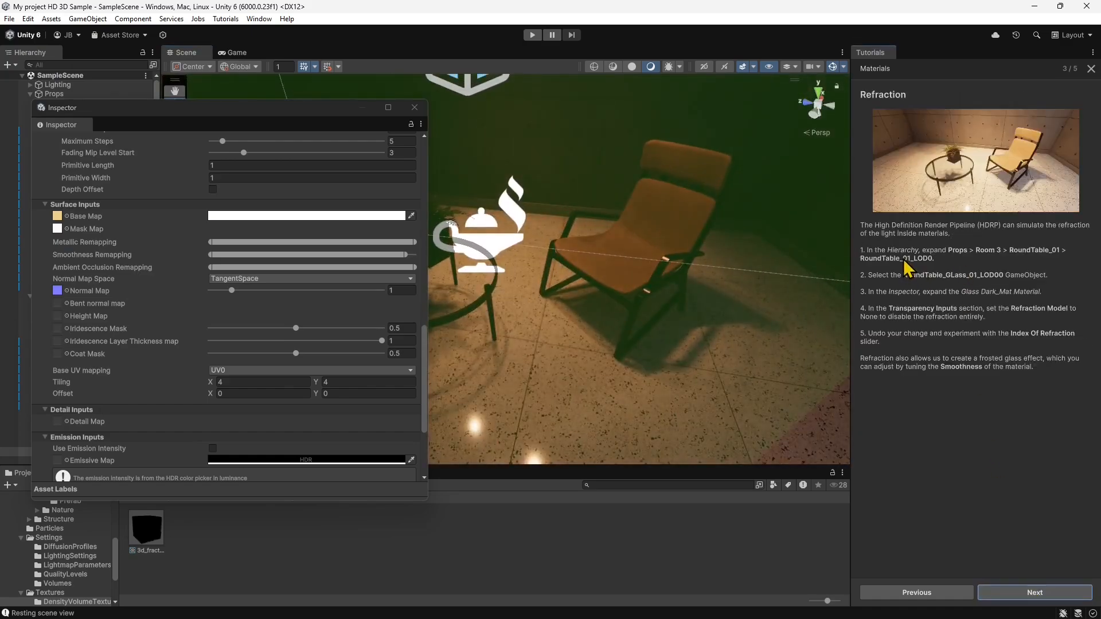
{"action": "right_click_drag", "start_coordinate": [678, 344], "coordinate": [587, 342]}
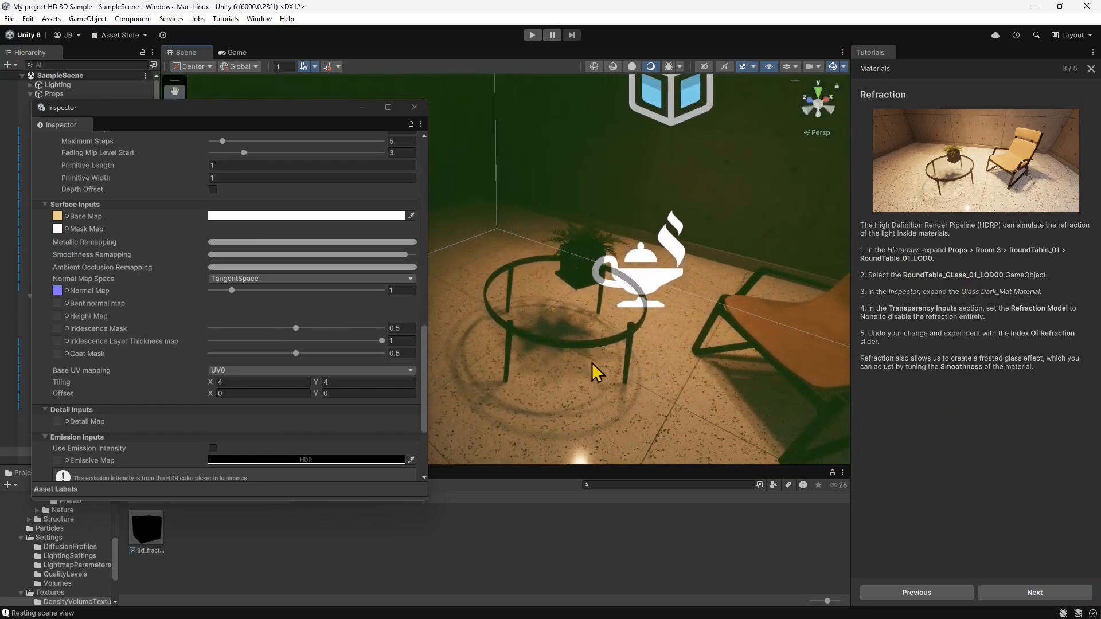
{"action": "left_click", "coordinate": [573, 322]}
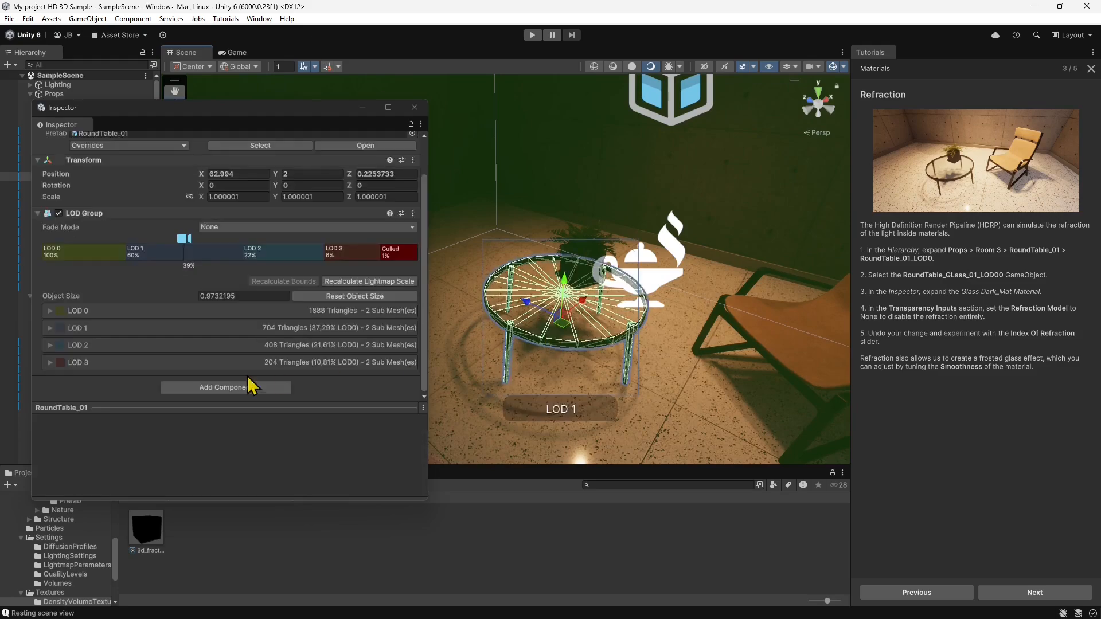
- Expand LOD 0 through LOD 3 in RoundTable_01's LOD Group and examine their renderers and transition settings
{"action": "left_click", "coordinate": [50, 311]}
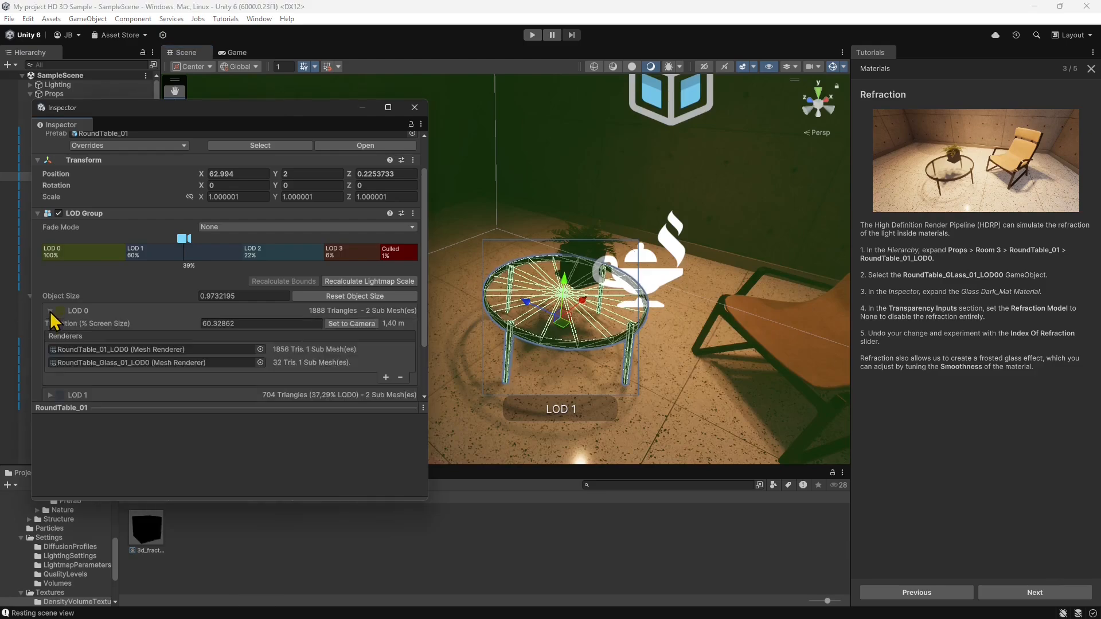
{"action": "scroll", "coordinate": [119, 324], "scroll_direction": "down", "scroll_amount": 3}
{"action": "left_click", "coordinate": [46, 334]}
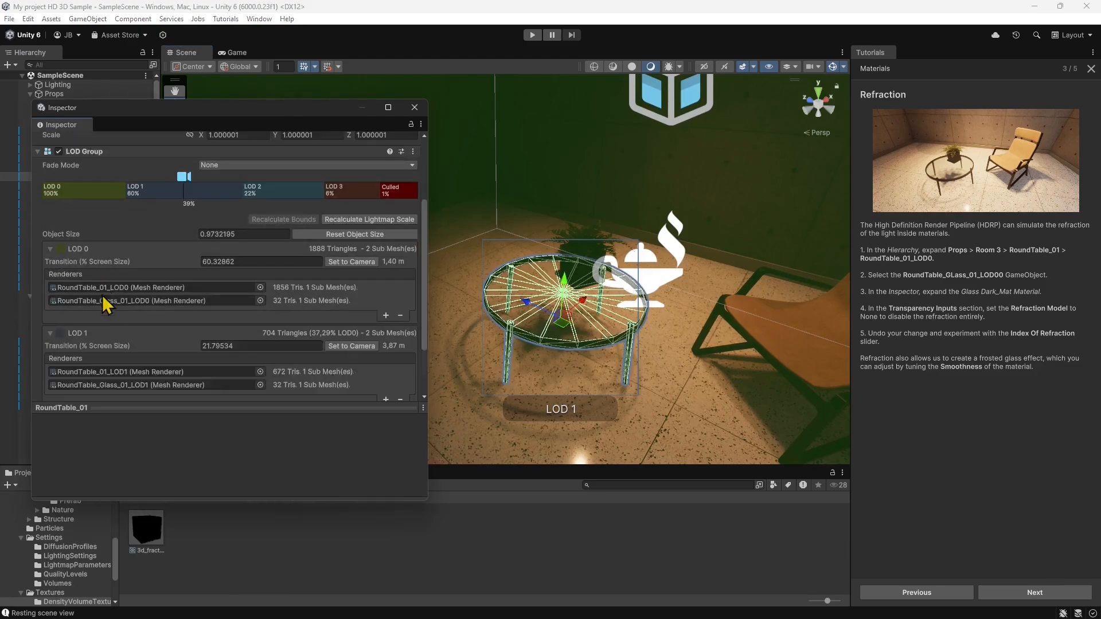
{"action": "scroll", "coordinate": [106, 304], "scroll_direction": "down", "scroll_amount": 3}
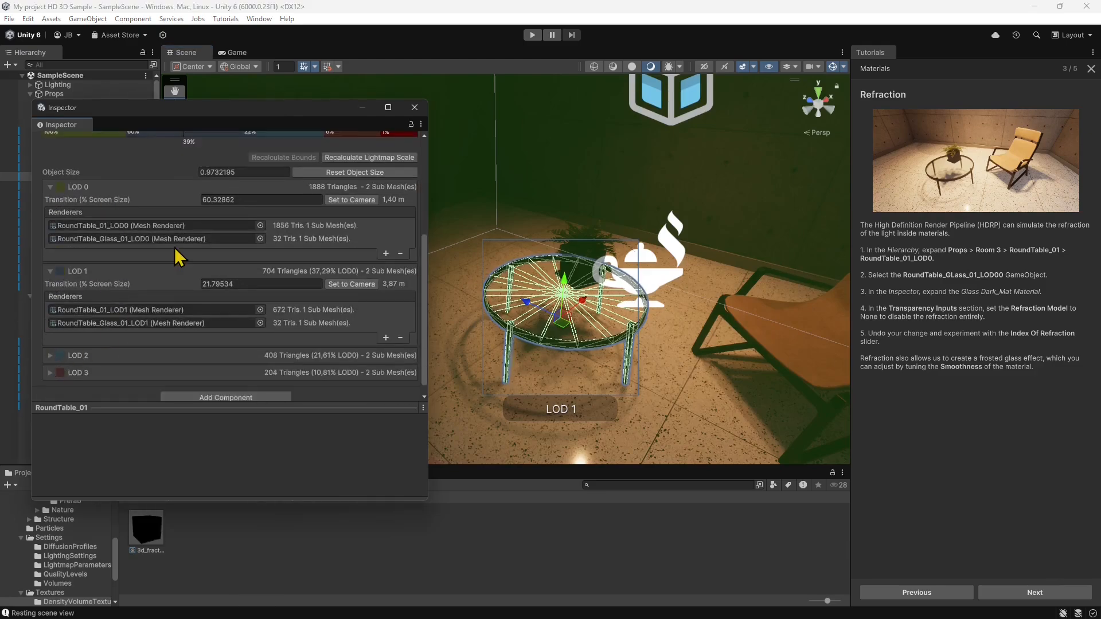
{"action": "scroll", "coordinate": [176, 246], "scroll_direction": "down", "scroll_amount": 1}
{"action": "left_click", "coordinate": [48, 346]}
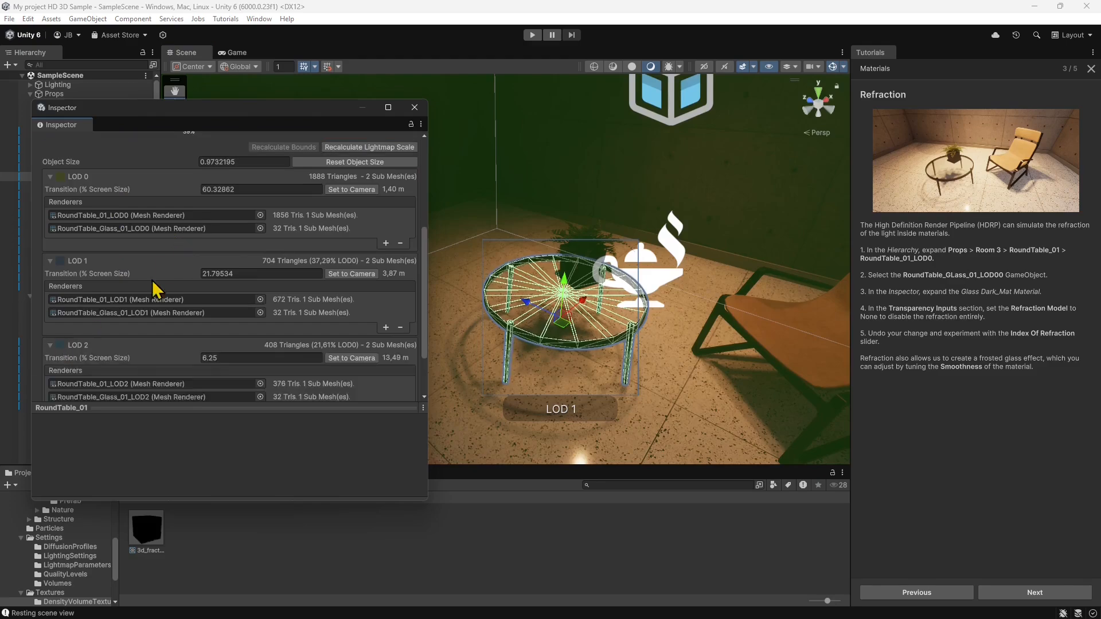
{"action": "scroll", "coordinate": [156, 289], "scroll_direction": "down", "scroll_amount": 3}
{"action": "left_click", "coordinate": [49, 362]}
{"action": "scroll", "coordinate": [153, 305], "scroll_direction": "down", "scroll_amount": 2}
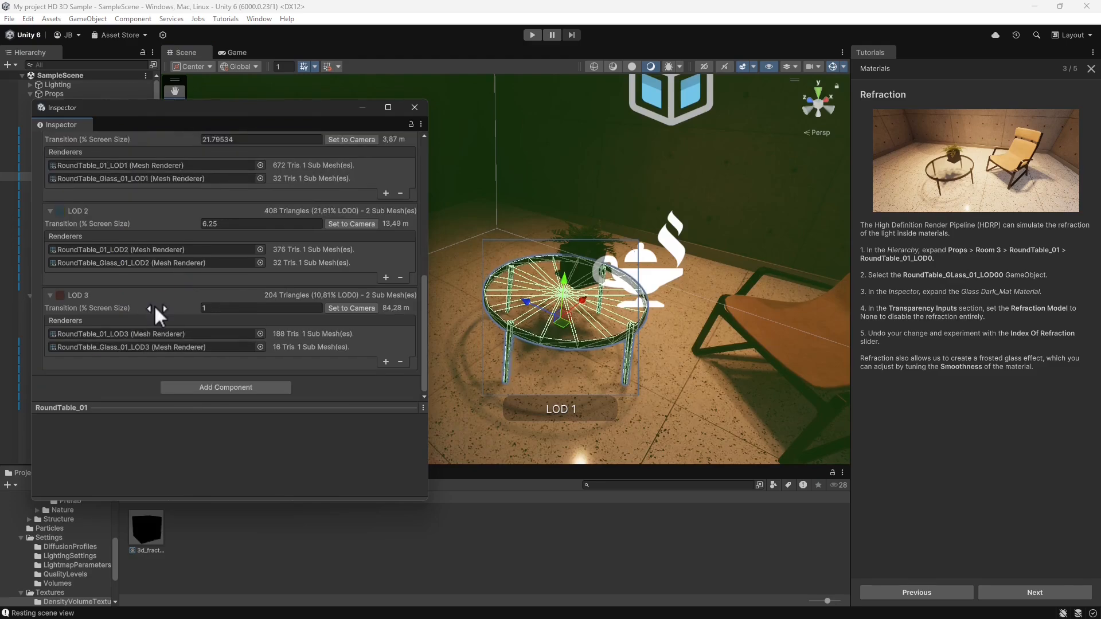
{"action": "scroll", "coordinate": [128, 315], "scroll_direction": "up", "scroll_amount": 5}
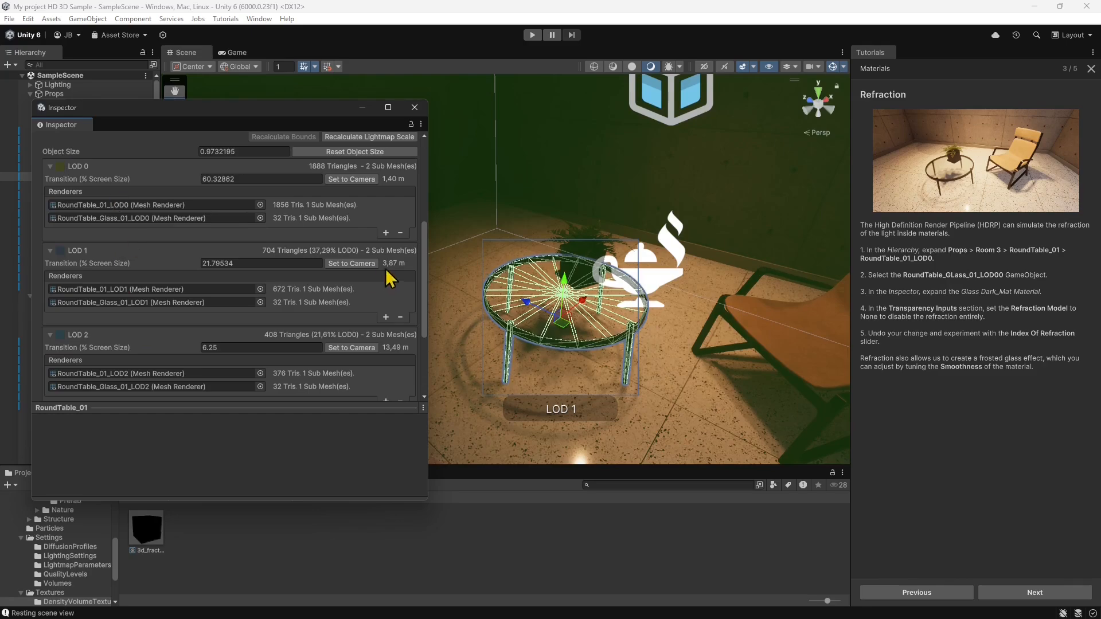
- Select RoundTable_01_LOD0 under Room 3's RoundTable_01 and show its MetalBlack_Mat material in the Inspector
{"action": "right_click_drag", "start_coordinate": [635, 287], "coordinate": [653, 272]}
{"action": "key", "text": "s"}
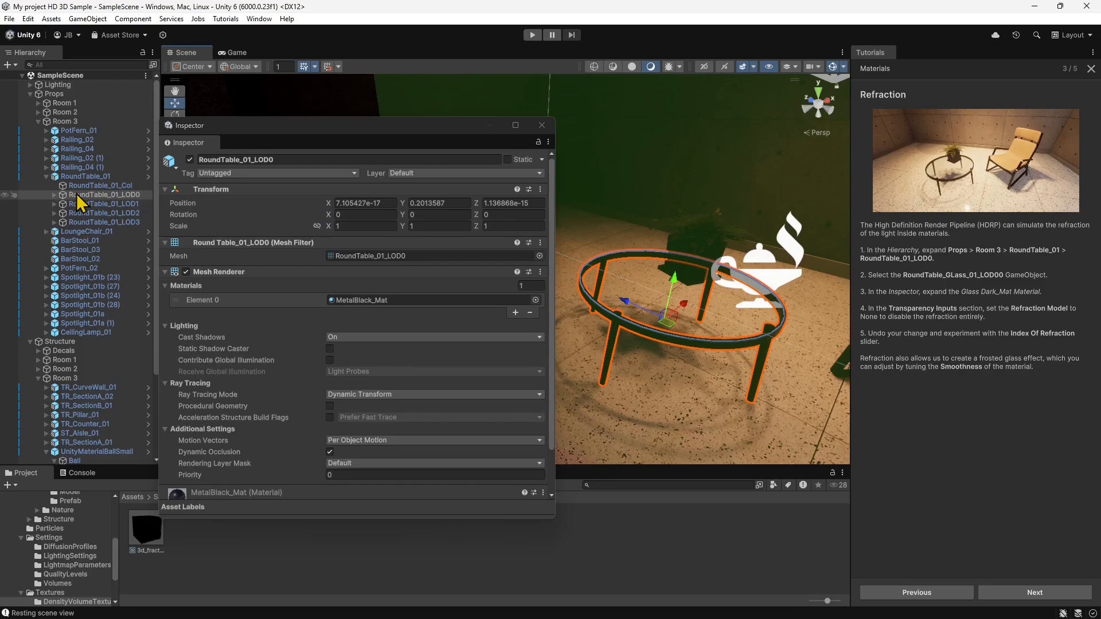
{"action": "left_click", "coordinate": [133, 195]}
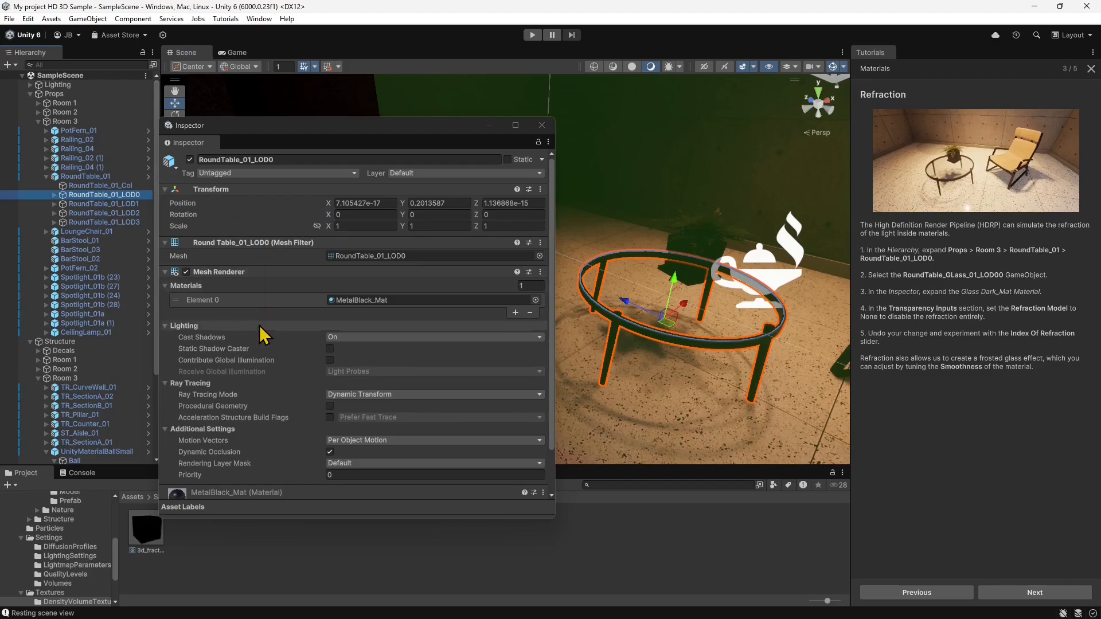
{"action": "scroll", "coordinate": [263, 332], "scroll_direction": "down", "scroll_amount": 2}
{"action": "scroll", "coordinate": [263, 332], "scroll_direction": "down", "scroll_amount": 1}
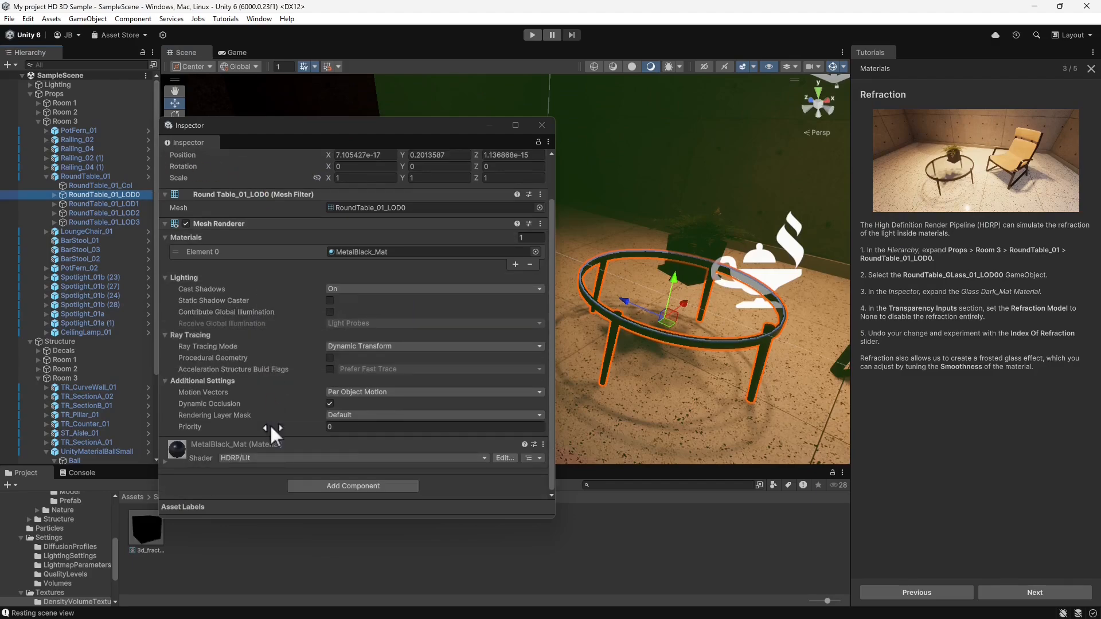
- Expand MetalBlack_Mat on RoundTable_01_LOD0 and examine its surface options
{"action": "left_click", "coordinate": [164, 465]}
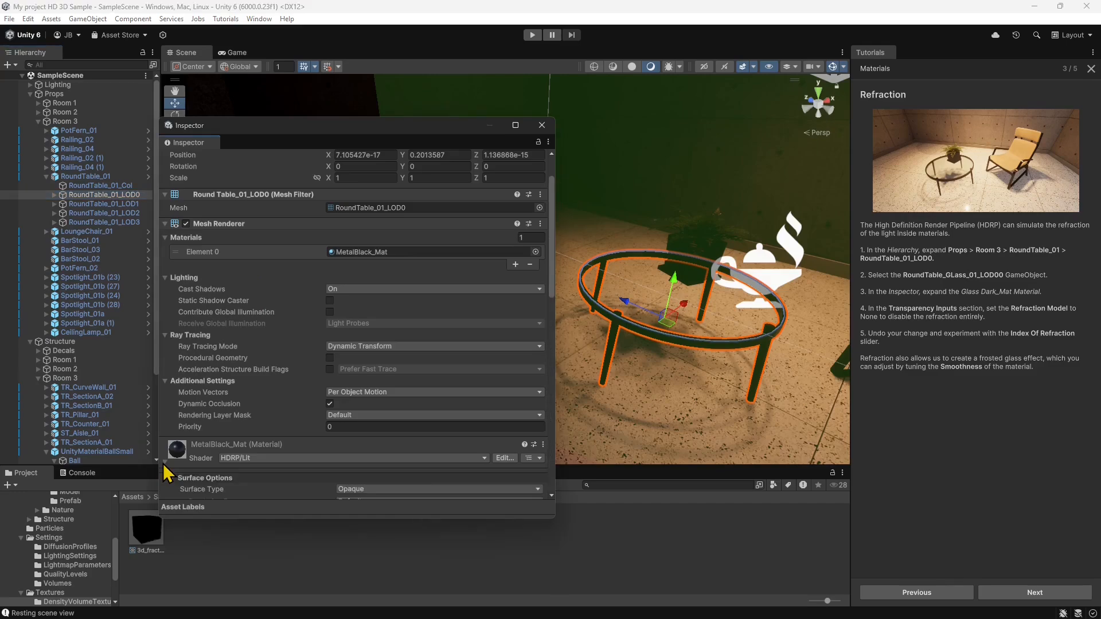
{"action": "scroll", "coordinate": [275, 365], "scroll_direction": "down", "scroll_amount": 3}
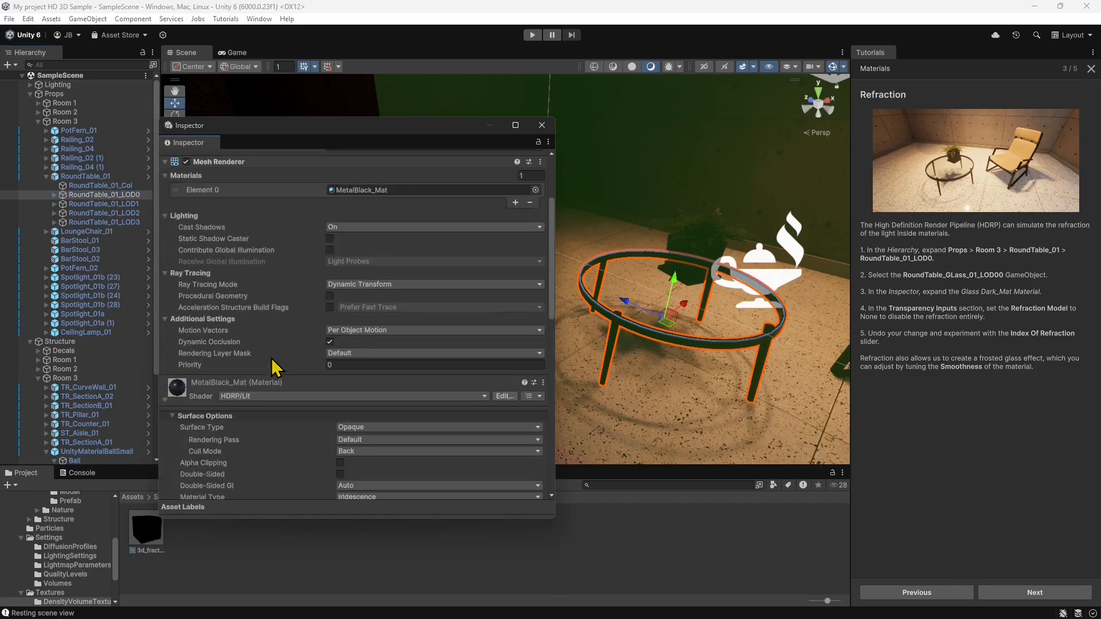
{"action": "left_click", "coordinate": [106, 196]}
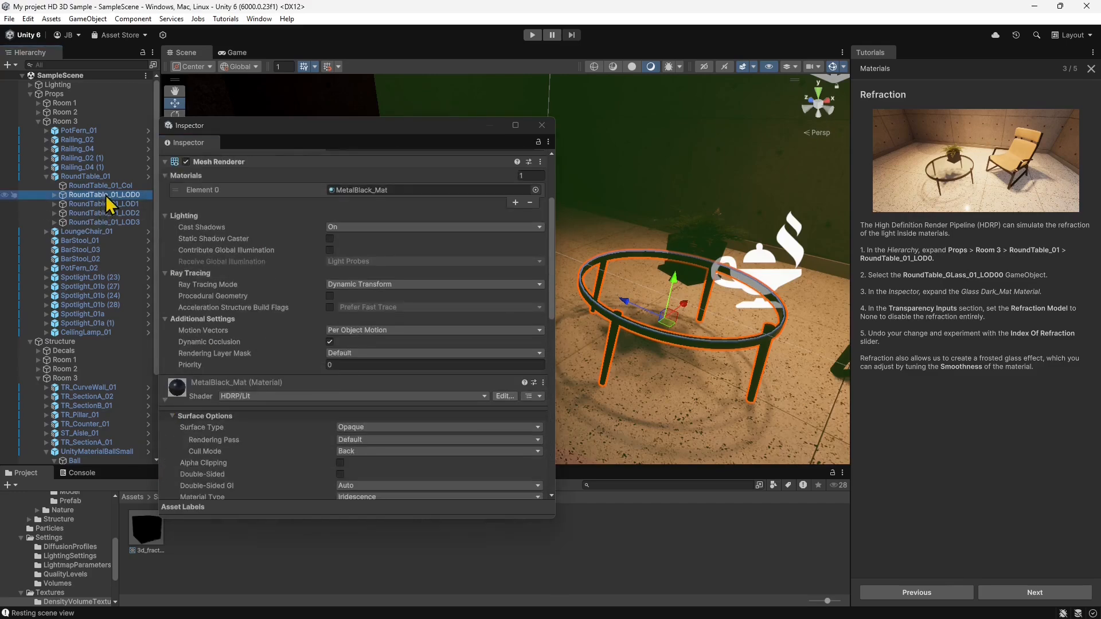
- Select the RoundTable_Glass_01_LOD0 child of RoundTable_01_LOD0 and expand its GlassDark_Mat material to show the surface options
{"action": "left_click", "coordinate": [56, 196]}
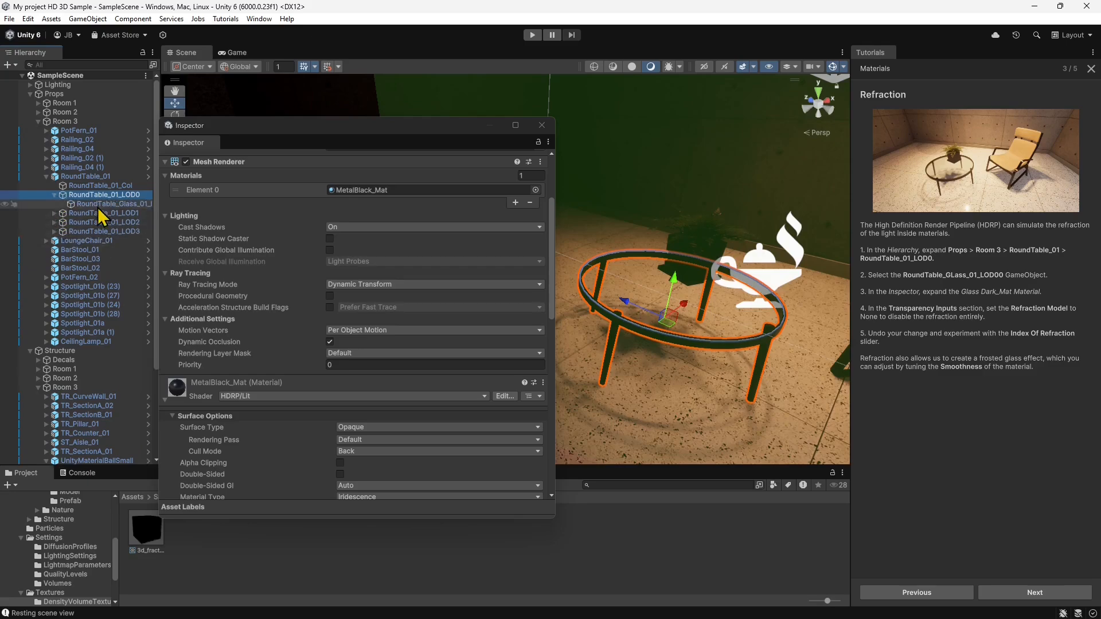
{"action": "left_click", "coordinate": [99, 206]}
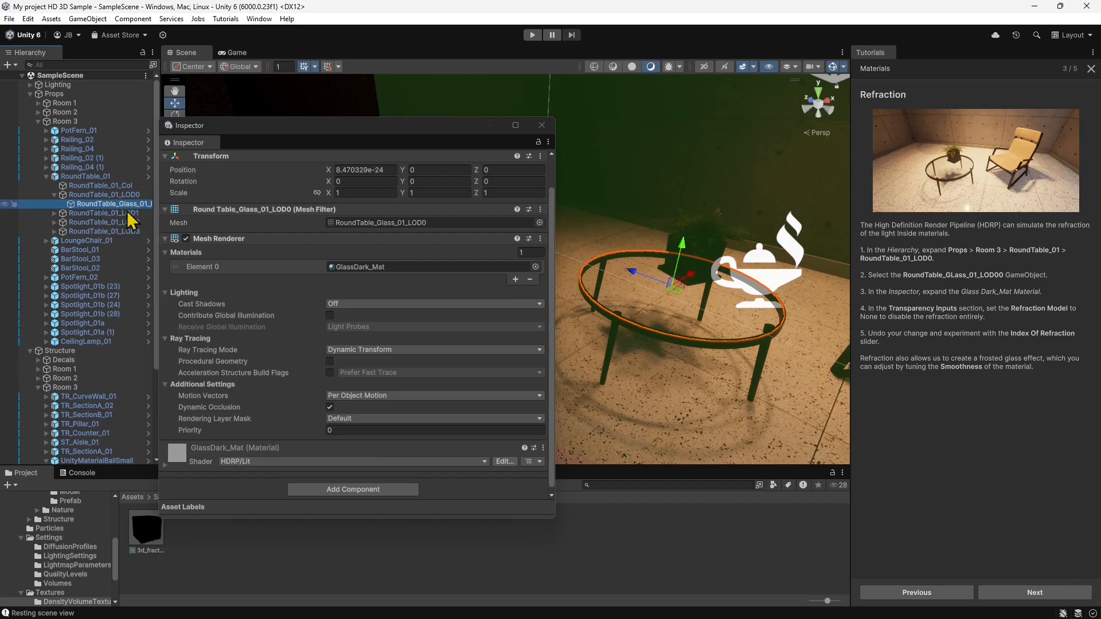
{"action": "scroll", "coordinate": [336, 362], "scroll_direction": "down", "scroll_amount": 2}
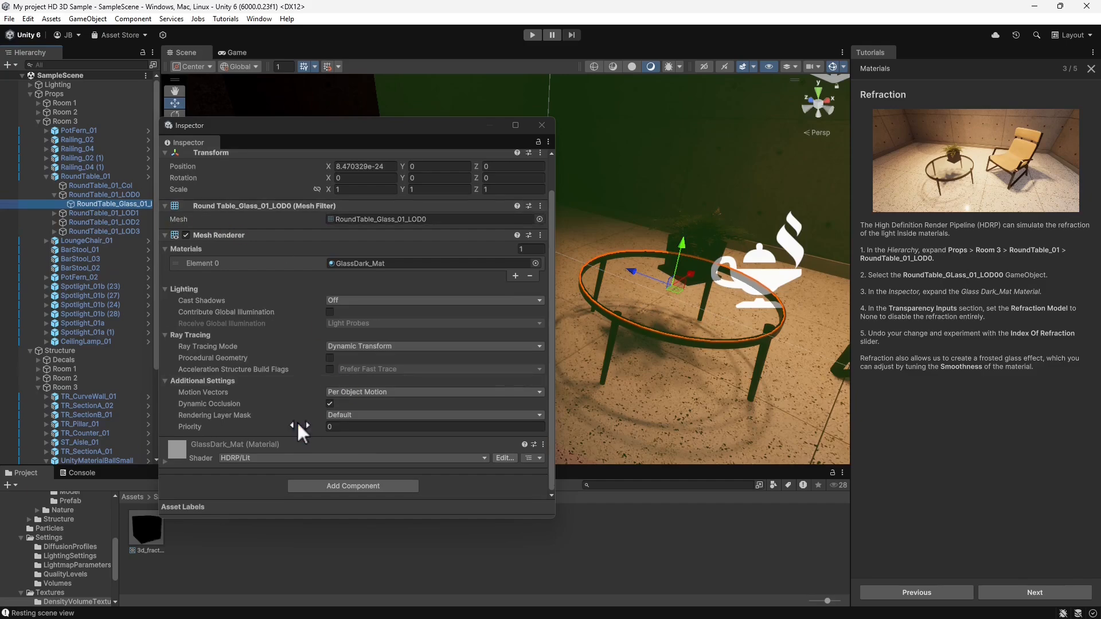
{"action": "left_click", "coordinate": [171, 463]}
{"action": "scroll", "coordinate": [351, 388], "scroll_direction": "down", "scroll_amount": 5}
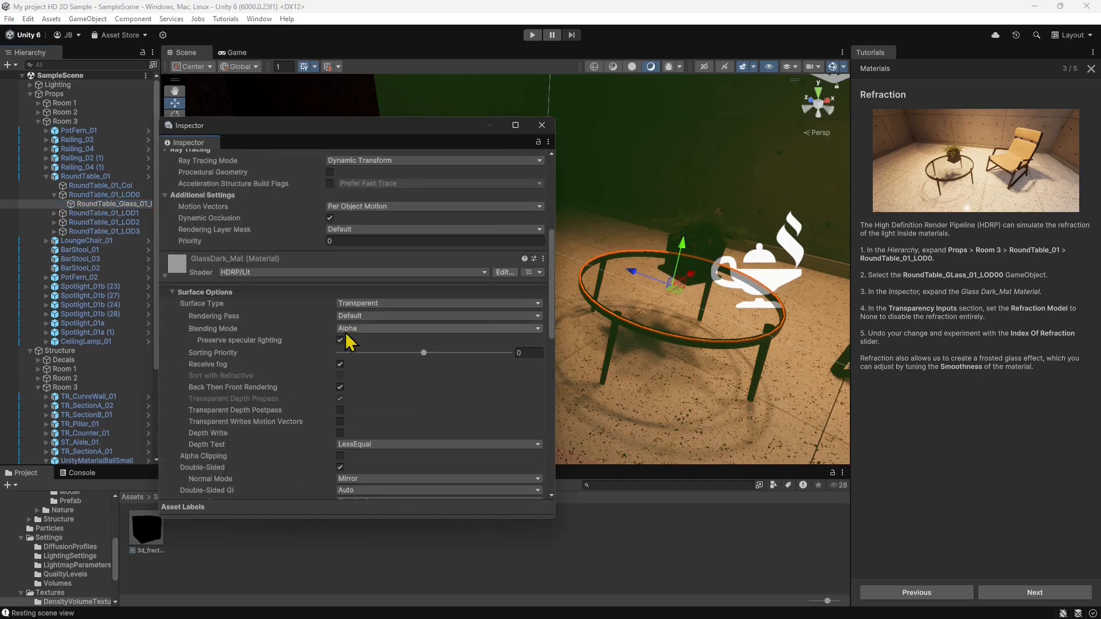
- Try the Opaque surface type on GlassDark_Mat and restore it to Transparent
{"action": "left_click", "coordinate": [373, 304]}
{"action": "left_click", "coordinate": [373, 319]}
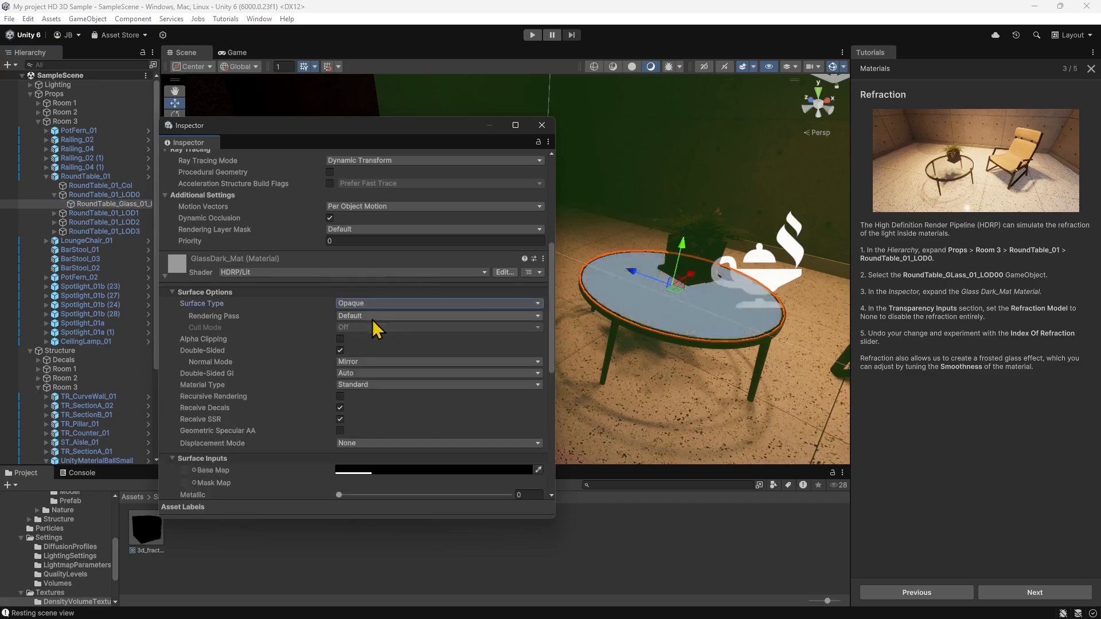
{"action": "left_click", "coordinate": [378, 304]}
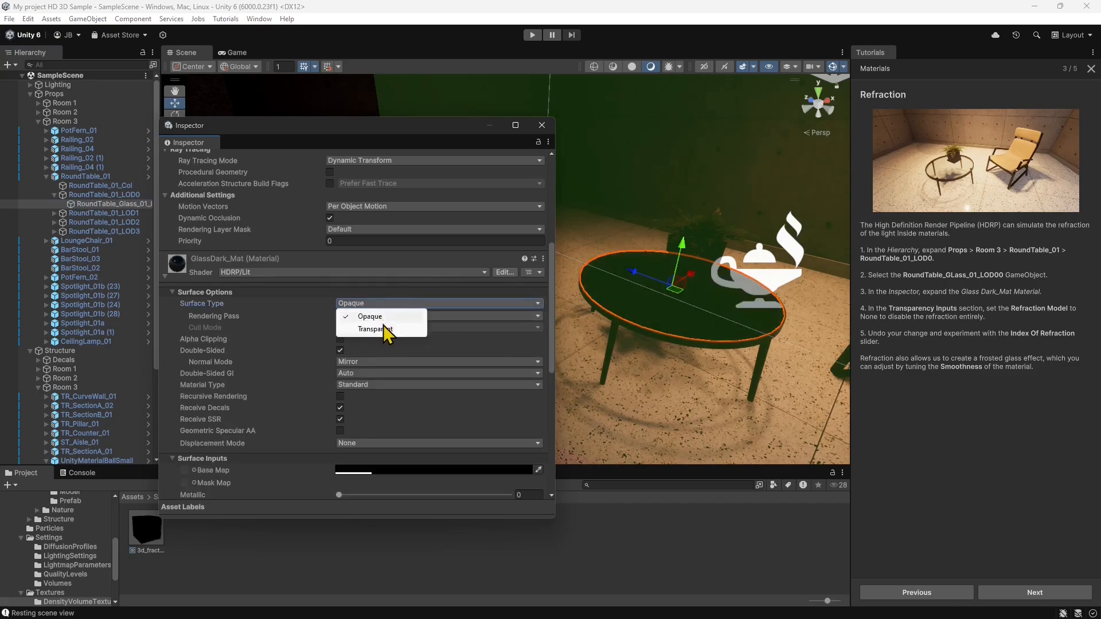
{"action": "left_click", "coordinate": [378, 329]}
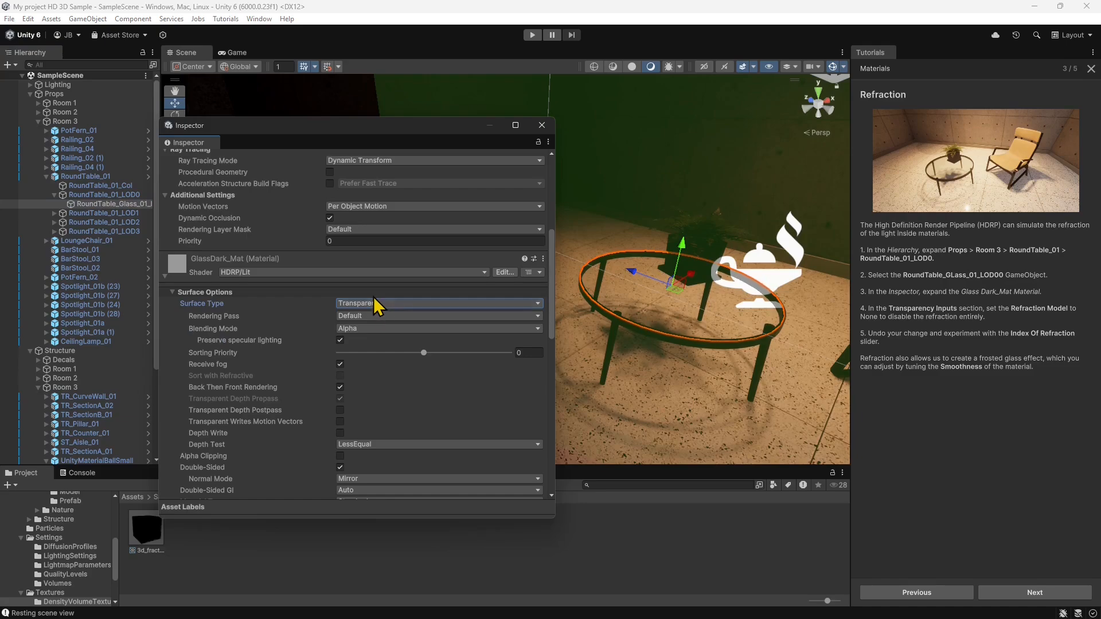
- Examine GlassDark_Mat's surface options and its surface, transparency and emission inputs against the tutorial's refraction instructions
{"action": "scroll", "coordinate": [410, 355], "scroll_direction": "down", "scroll_amount": 5}
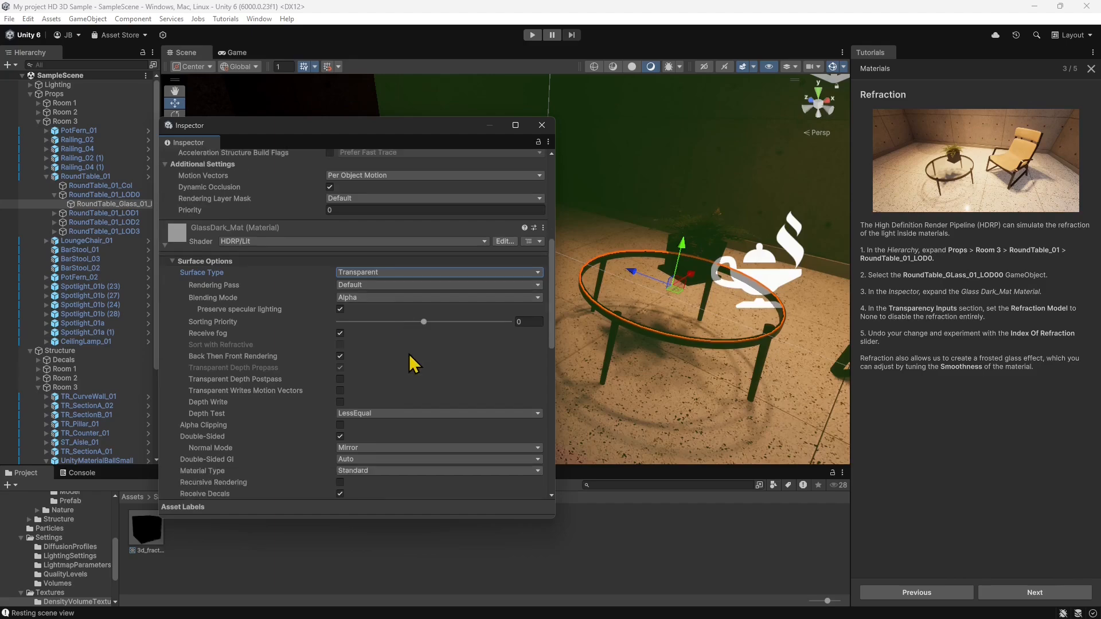
{"action": "scroll", "coordinate": [410, 359], "scroll_direction": "down", "scroll_amount": 8}
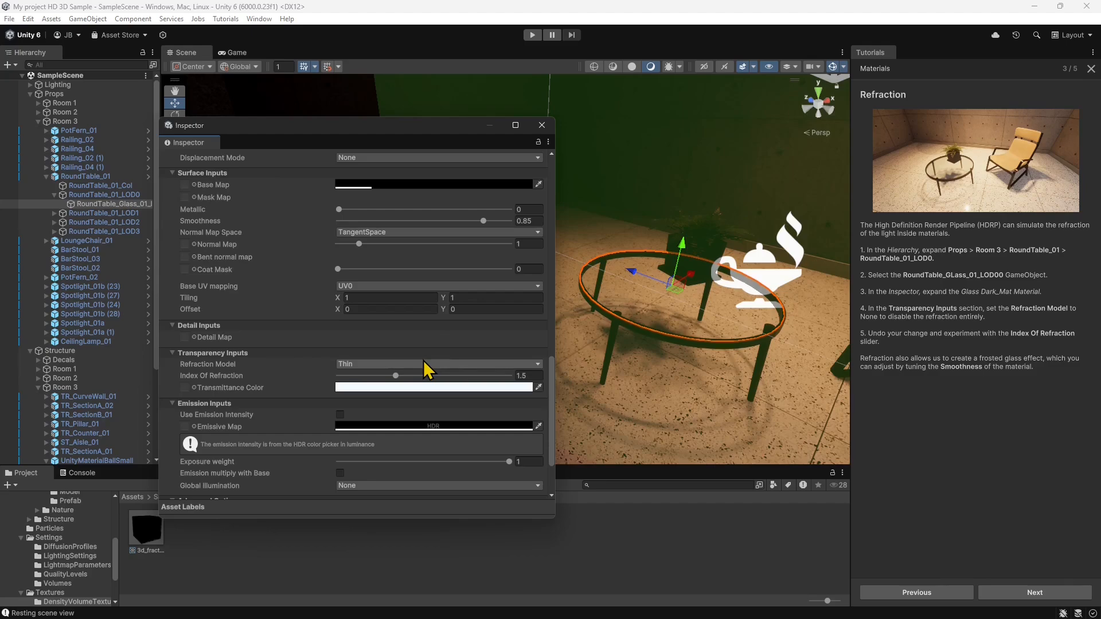
{"action": "scroll", "coordinate": [317, 394], "scroll_direction": "down", "scroll_amount": 2}
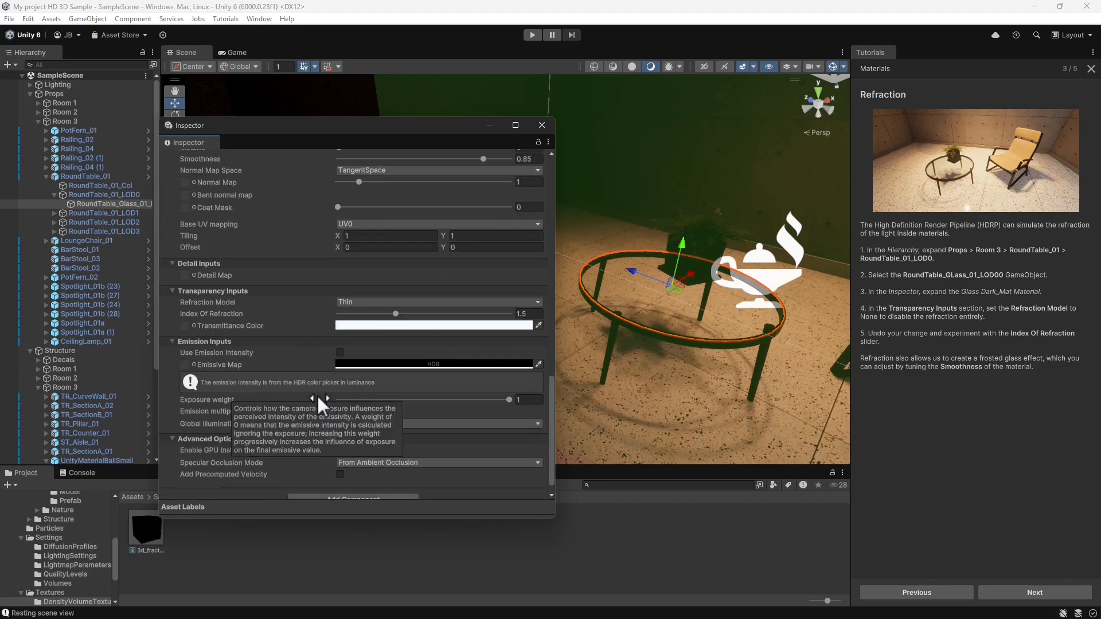
{"action": "scroll", "coordinate": [356, 419], "scroll_direction": "down", "scroll_amount": 1}
{"action": "scroll", "coordinate": [376, 429], "scroll_direction": "up", "scroll_amount": 6}
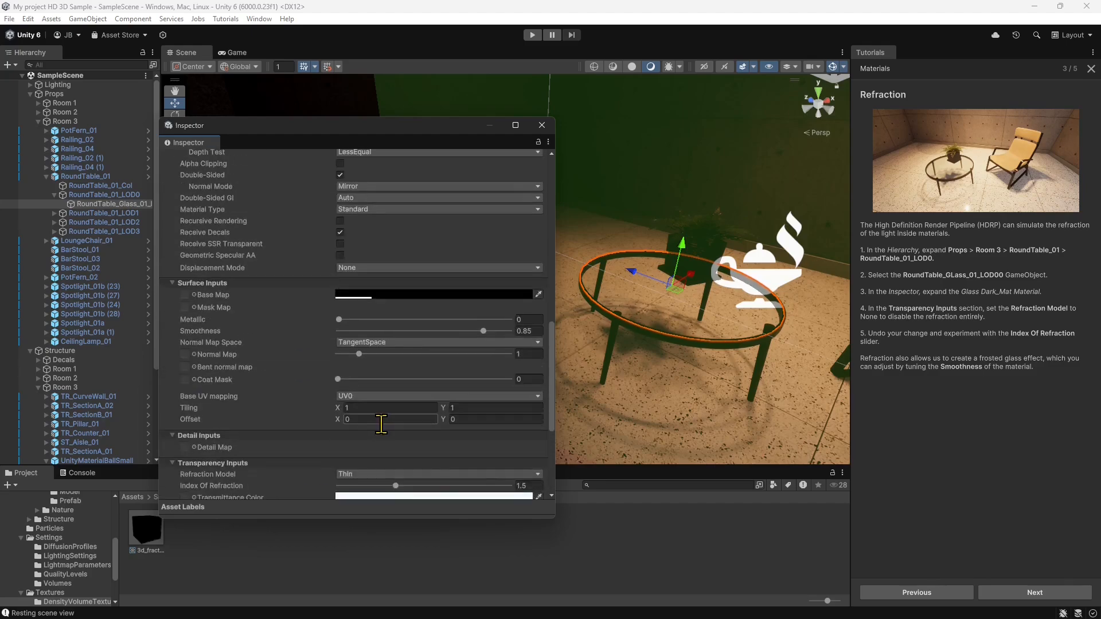
{"action": "scroll", "coordinate": [381, 425], "scroll_direction": "up", "scroll_amount": 2}
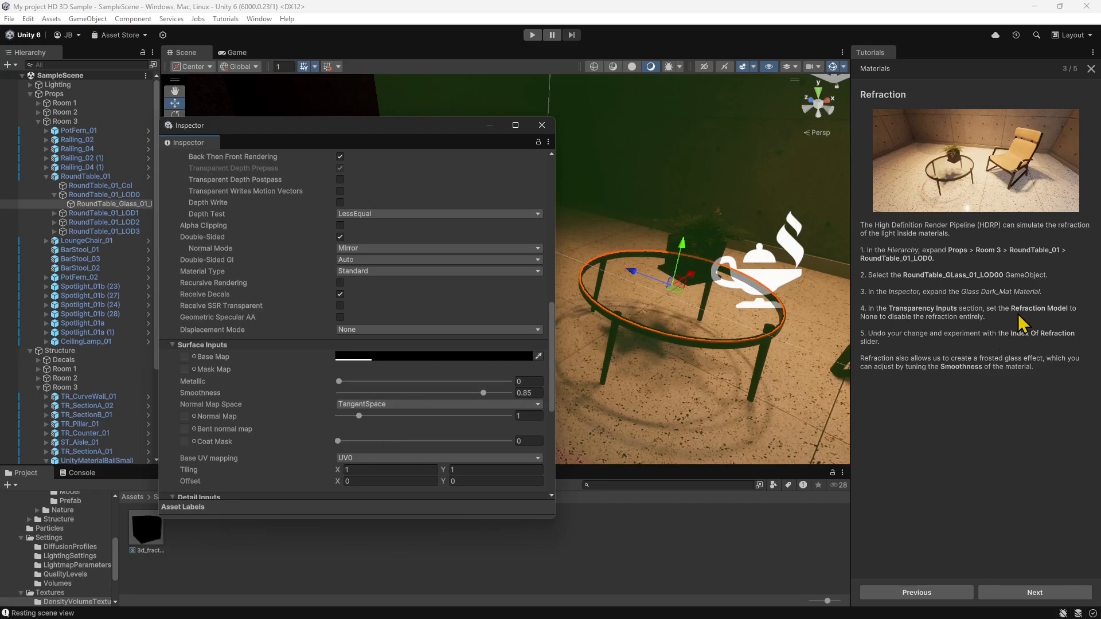
{"action": "scroll", "coordinate": [380, 332], "scroll_direction": "up", "scroll_amount": 2}
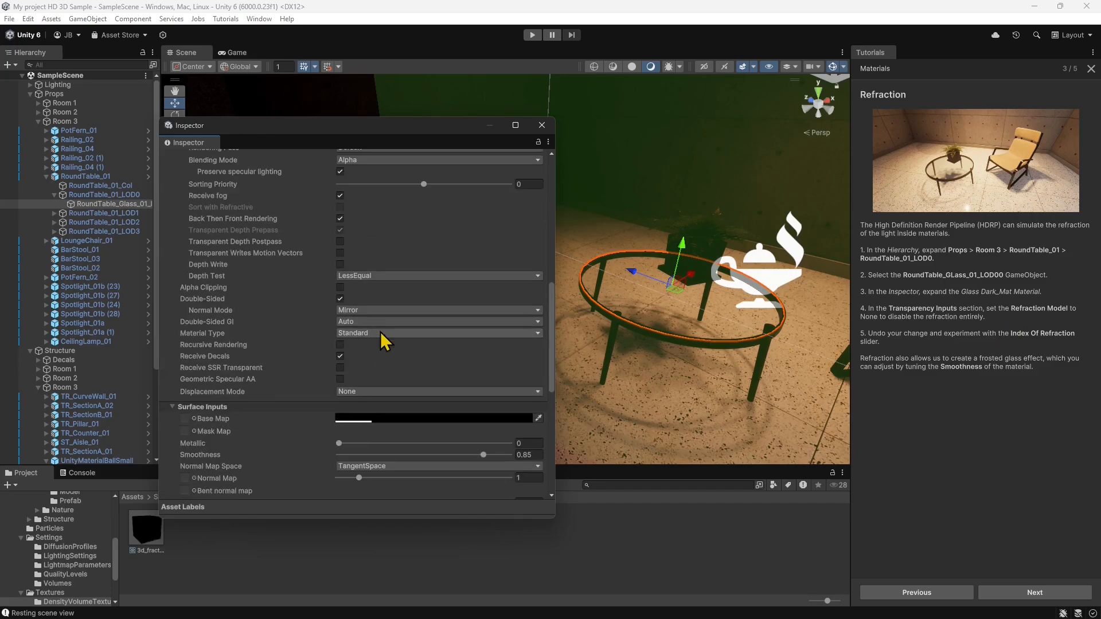
{"action": "scroll", "coordinate": [384, 342], "scroll_direction": "up", "scroll_amount": 1}
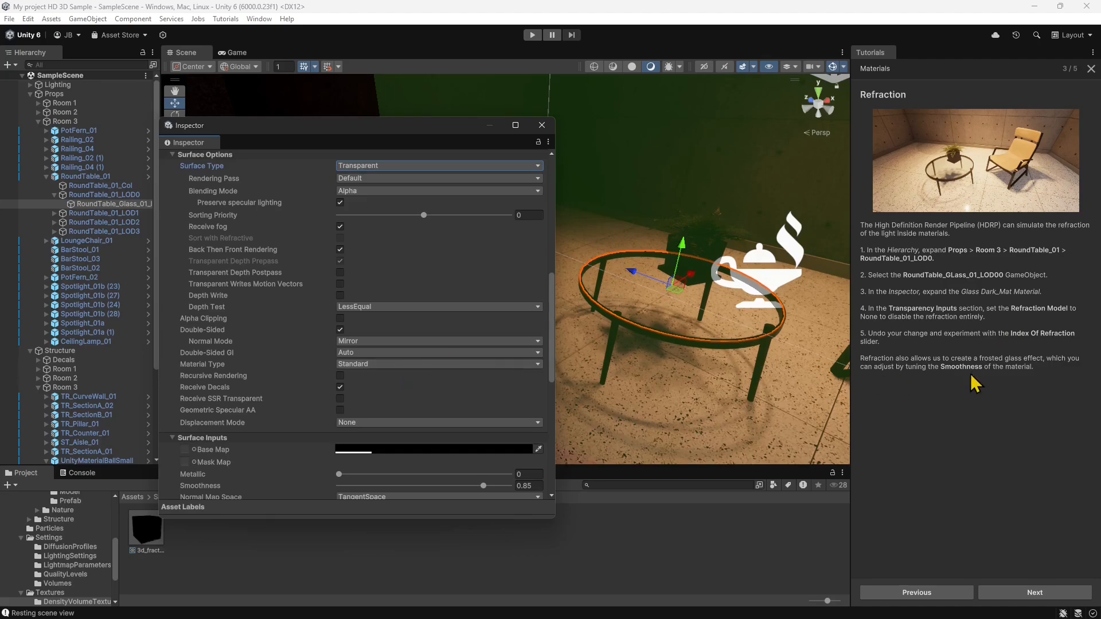
- Try the None and Planar refraction models in GlassDark_Mat's transparency inputs and restore the model to Thin
{"action": "scroll", "coordinate": [381, 329], "scroll_direction": "down", "scroll_amount": 8}
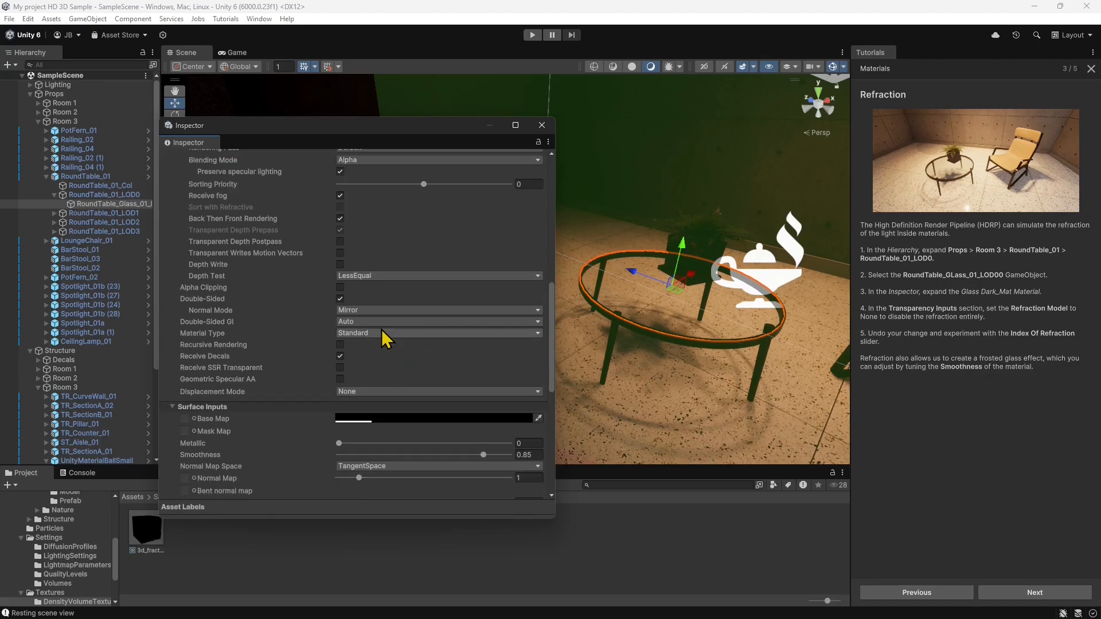
{"action": "scroll", "coordinate": [395, 330], "scroll_direction": "down", "scroll_amount": 3}
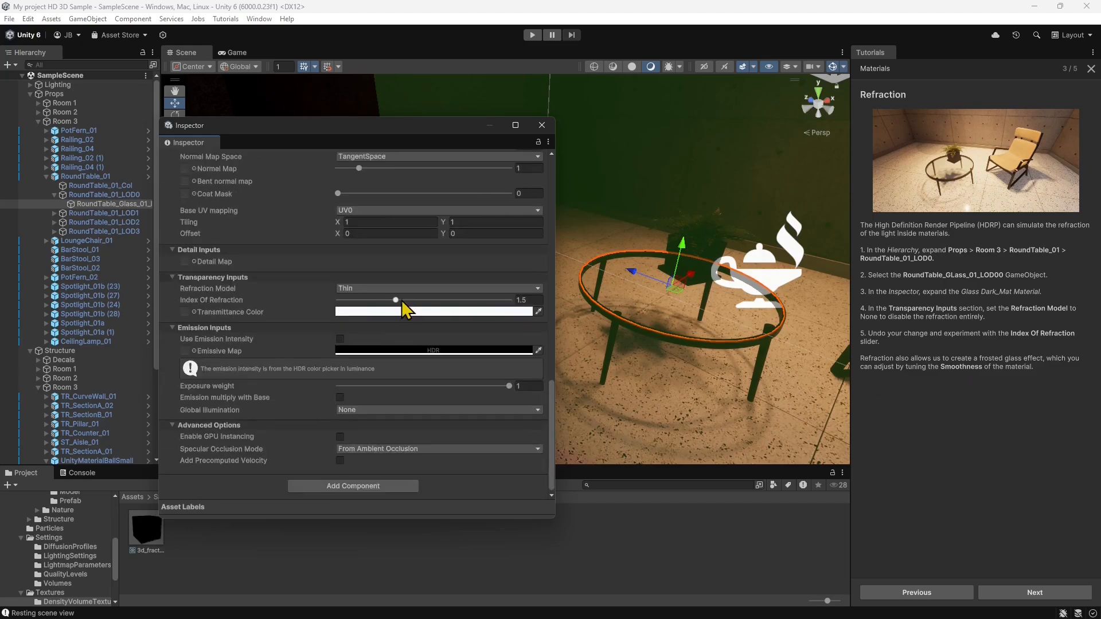
{"action": "left_click", "coordinate": [379, 289]}
{"action": "left_click", "coordinate": [378, 301]}
{"action": "left_click", "coordinate": [351, 313]}
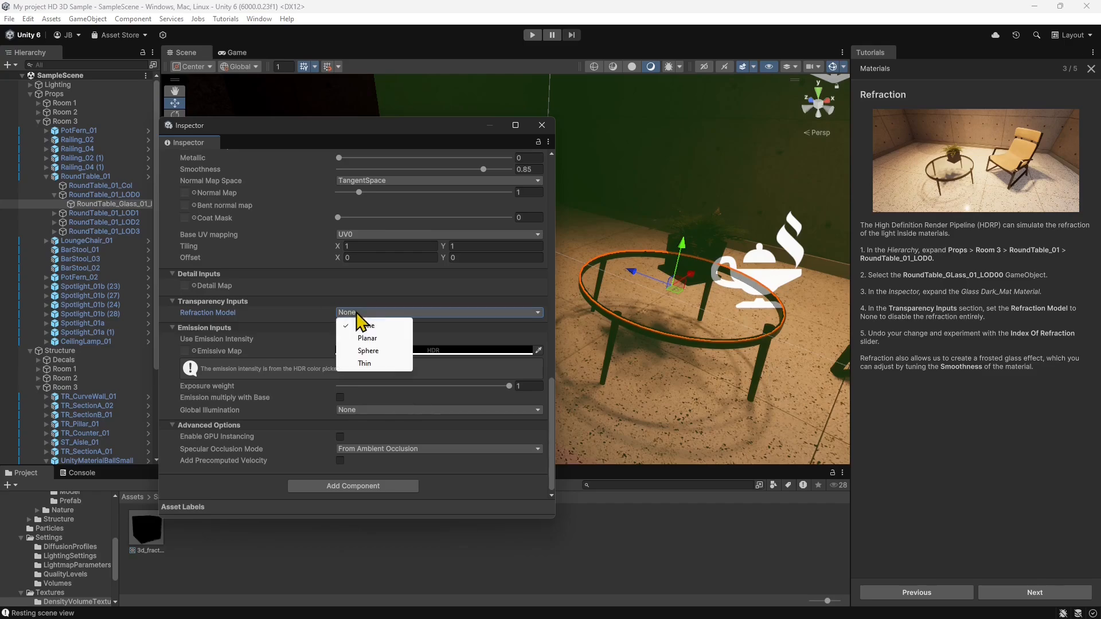
{"action": "left_click", "coordinate": [380, 342]}
{"action": "left_click", "coordinate": [375, 313]}
{"action": "left_click", "coordinate": [370, 363]}
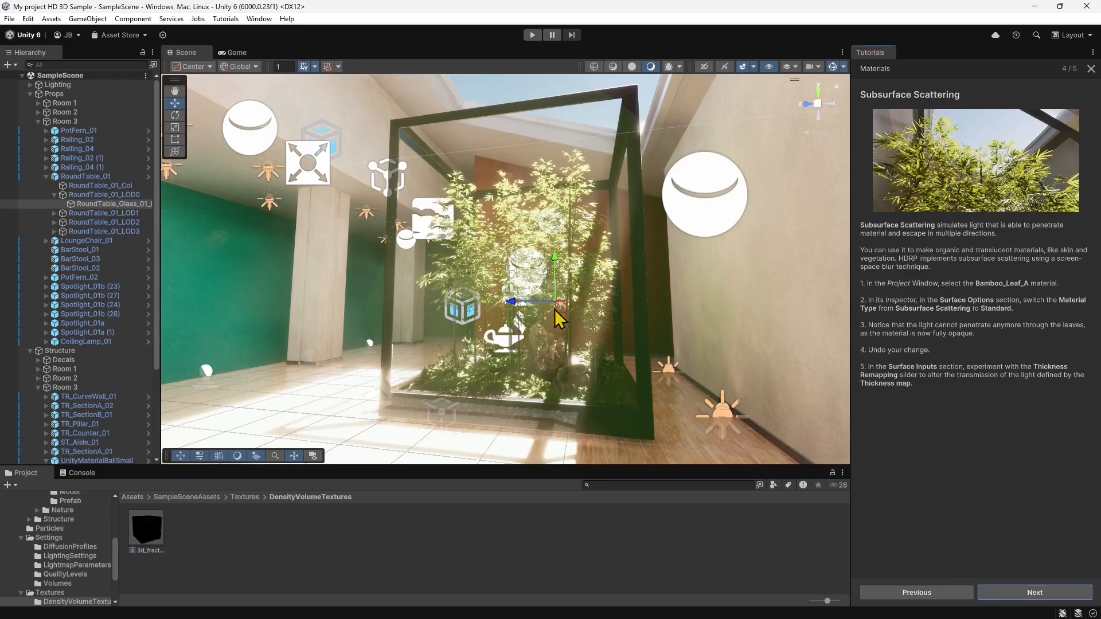
- Inspect the bamboo inside Room 2's glass case up close in the scene and select the surrounding GlassCase_01
{"action": "key", "text": "w"}
{"action": "right_click_drag", "start_coordinate": [554, 310], "coordinate": [580, 268]}
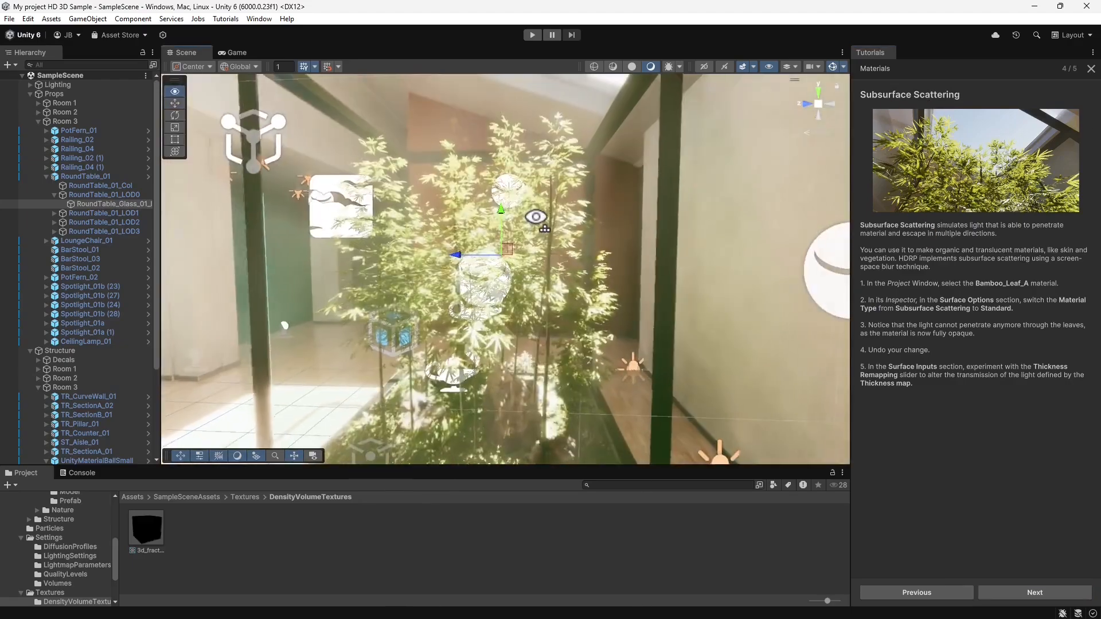
{"action": "key", "text": "a"}
{"action": "right_click_drag", "start_coordinate": [535, 216], "coordinate": [608, 218]}
{"action": "key", "text": "w"}
{"action": "key", "text": "s"}
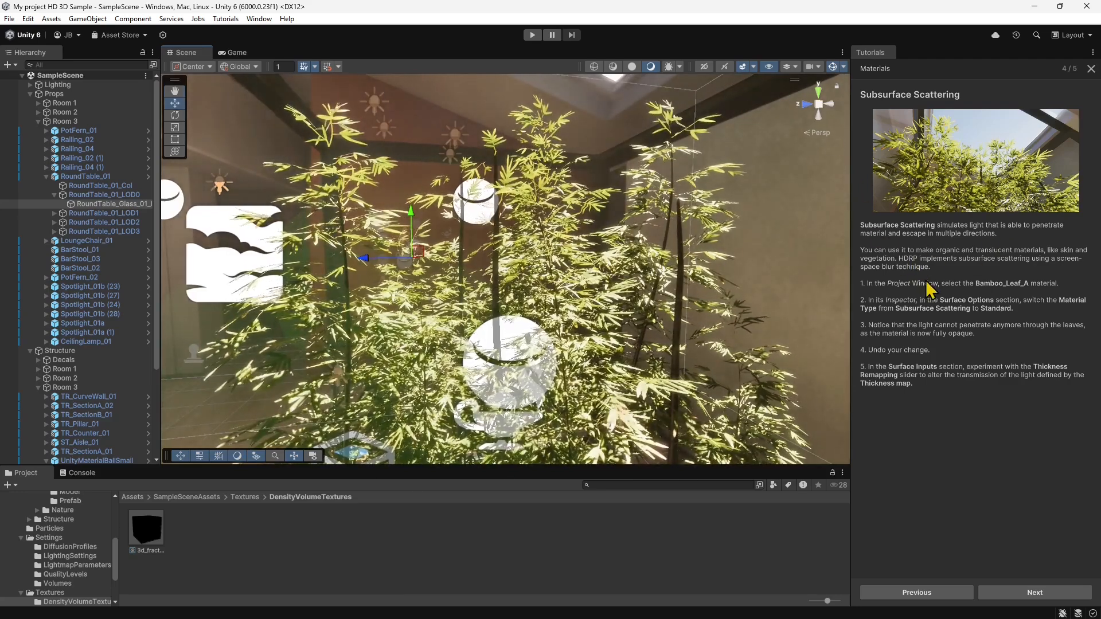
{"action": "left_click", "coordinate": [671, 113]}
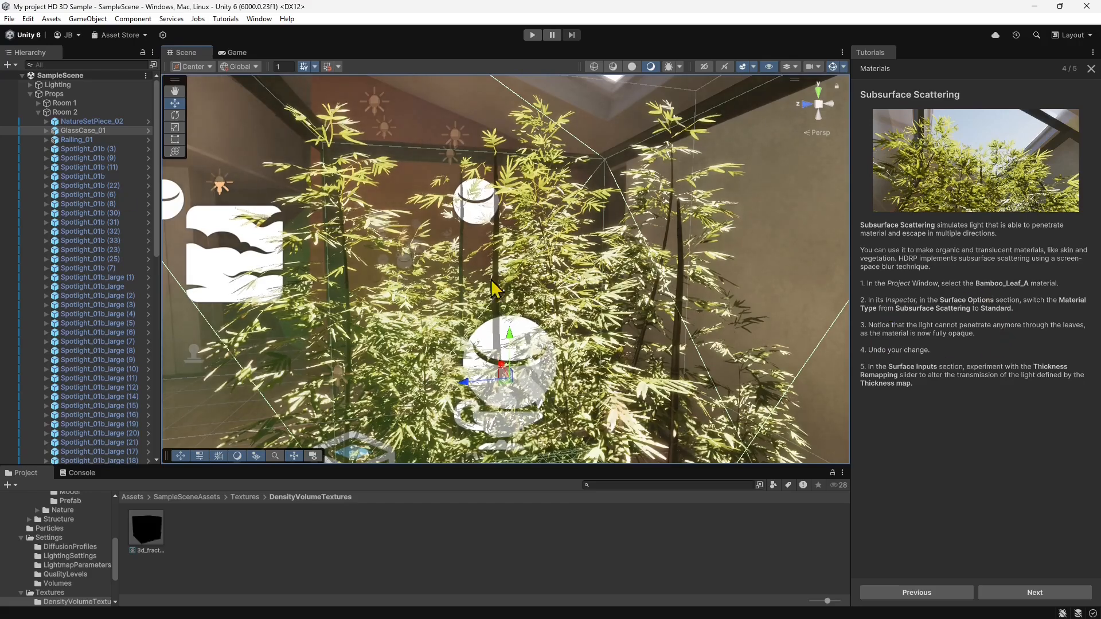
- Search the Hierarchy for "bamboo", select the first Geometry_Bamboo_A_LOD00 and frame it in the scene
{"action": "left_click", "coordinate": [78, 64]}
{"action": "type", "text": "bamboo"}
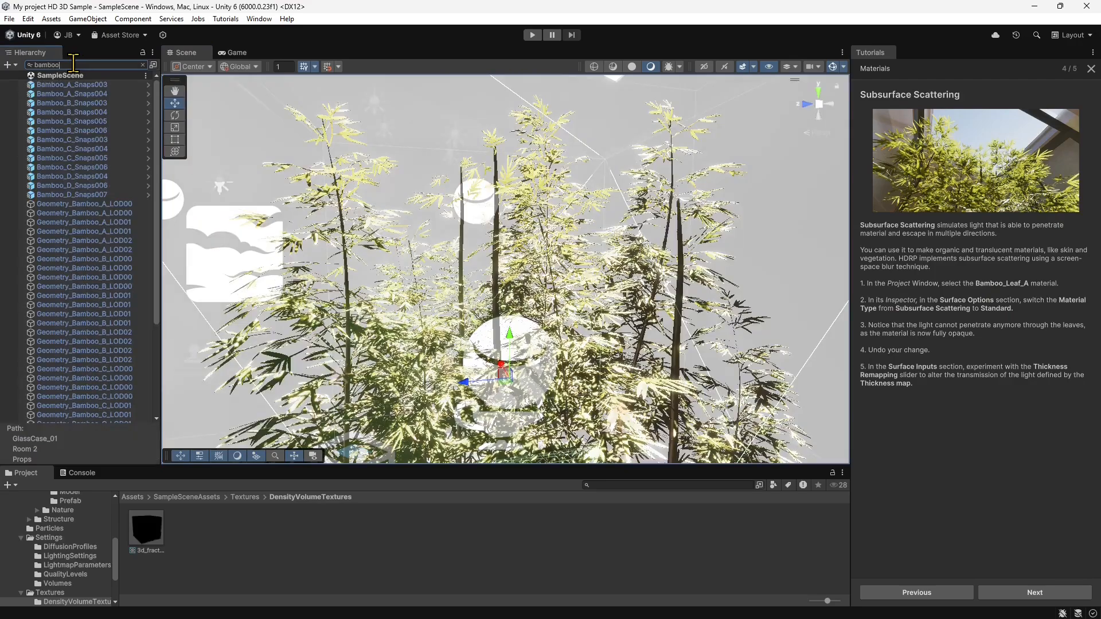
{"action": "left_click", "coordinate": [81, 205]}
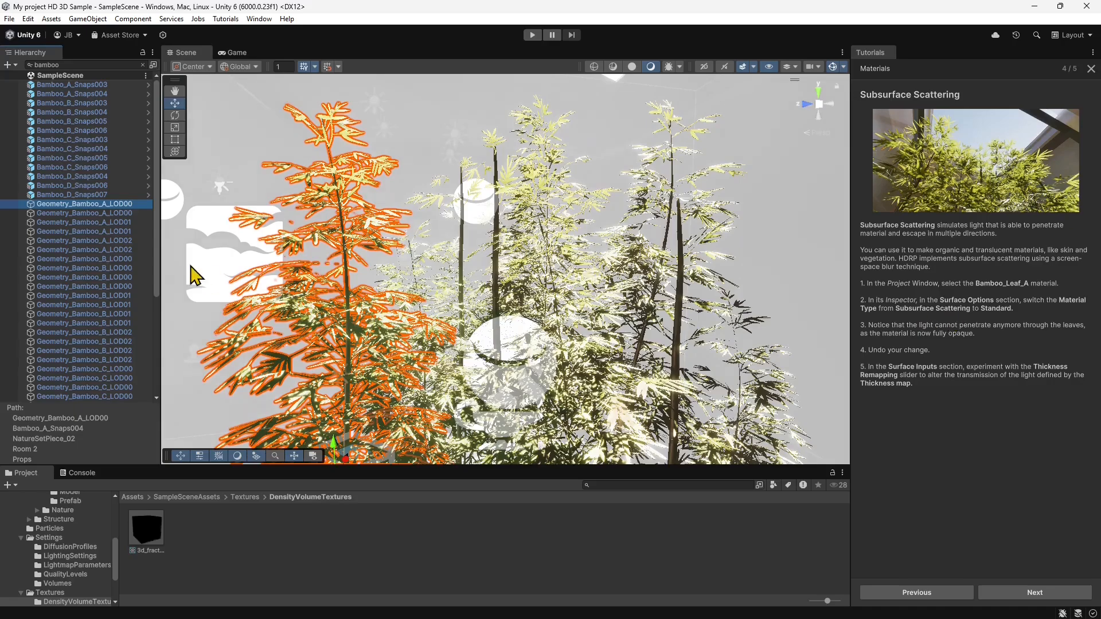
{"action": "double_click", "coordinate": [94, 202]}
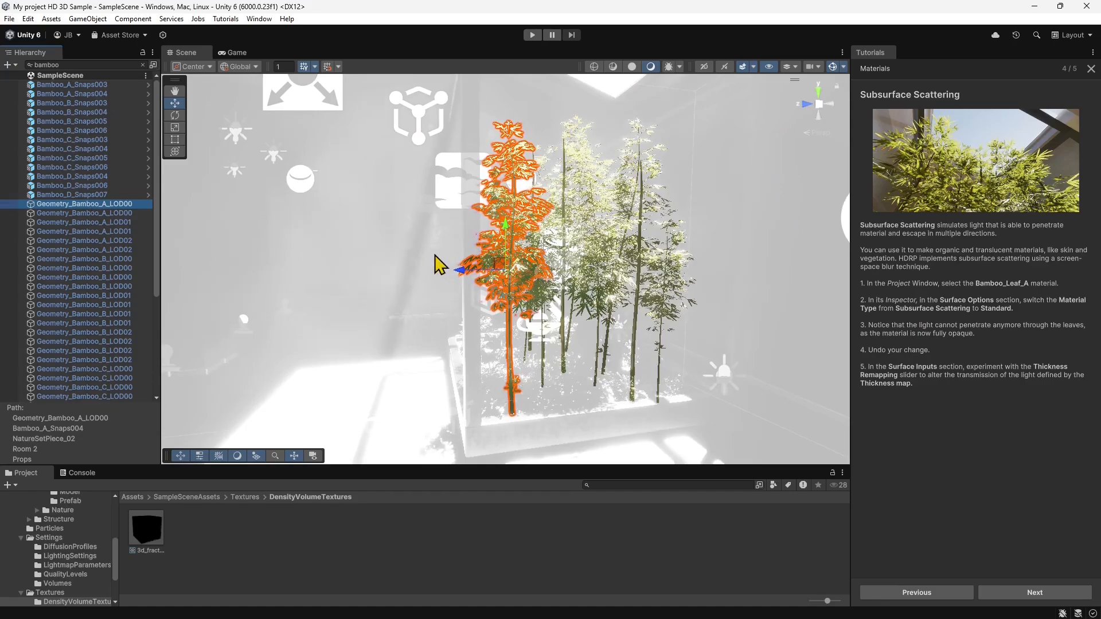
- Open the properties of the selected Geometry_Bamboo_A_LOD00 in a separate window and expand its Bamboo_Leaf_A material
{"action": "right_click", "coordinate": [496, 261]}
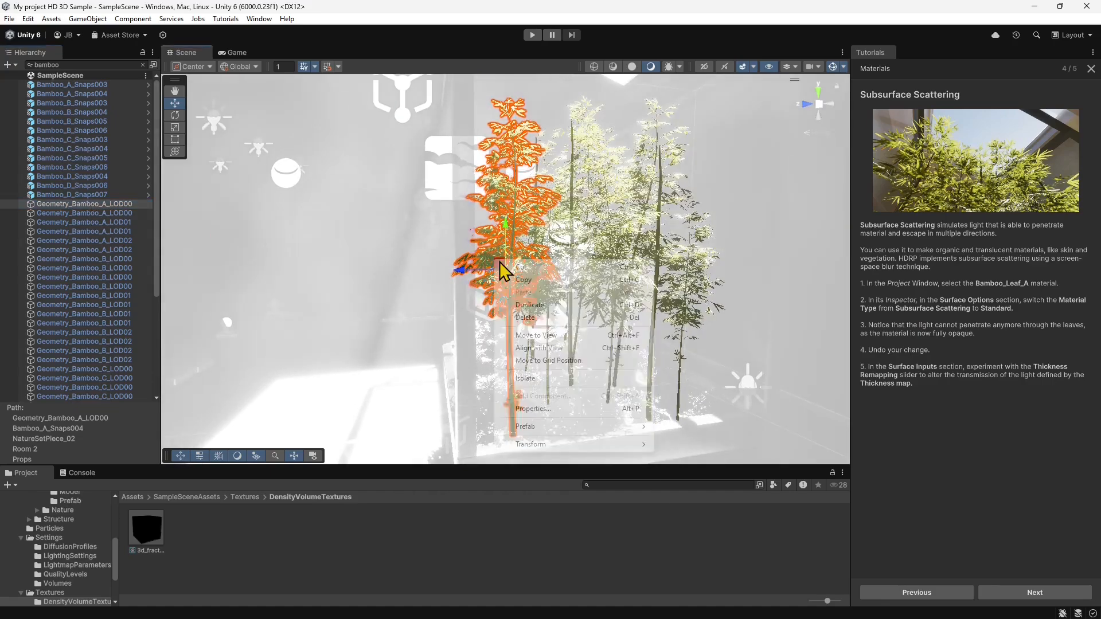
{"action": "mouse_move", "coordinate": [550, 445]}
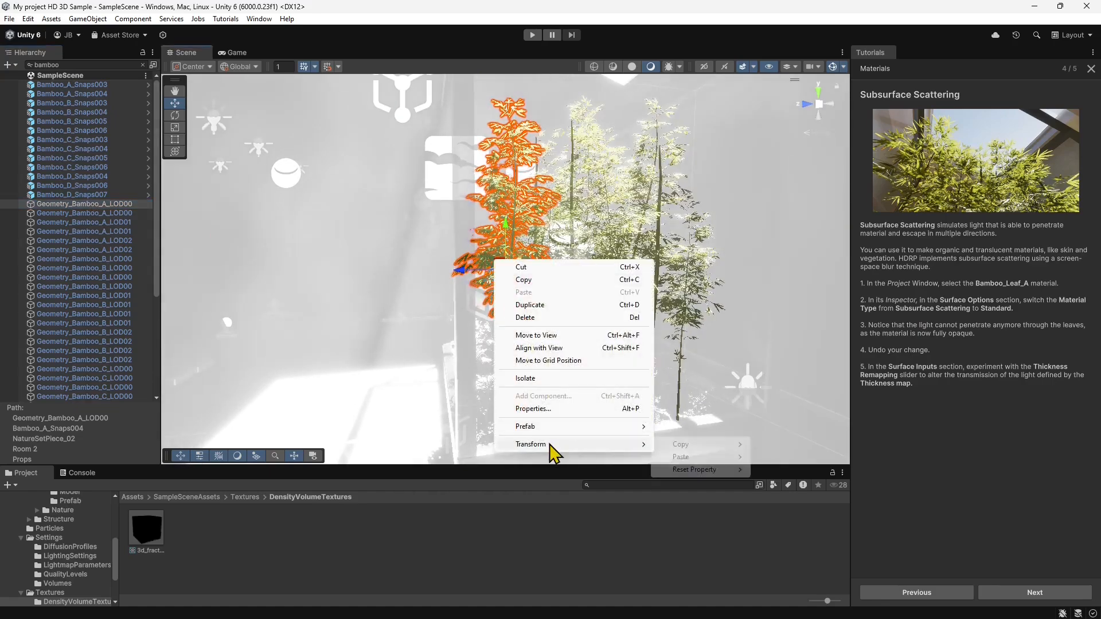
{"action": "left_click", "coordinate": [533, 409]}
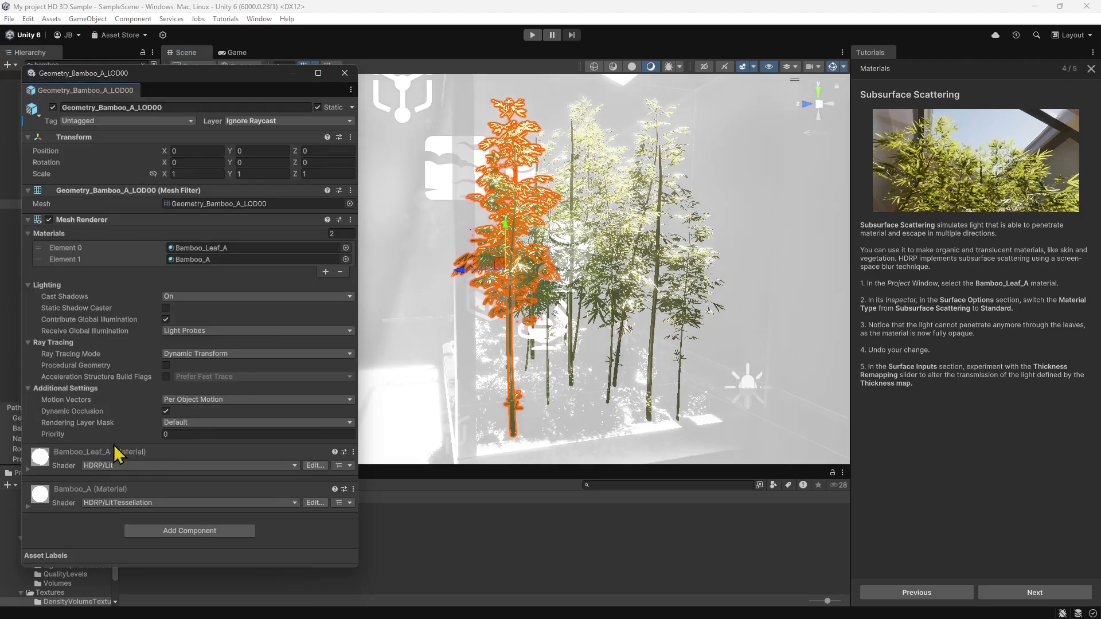
{"action": "left_click", "coordinate": [109, 466]}
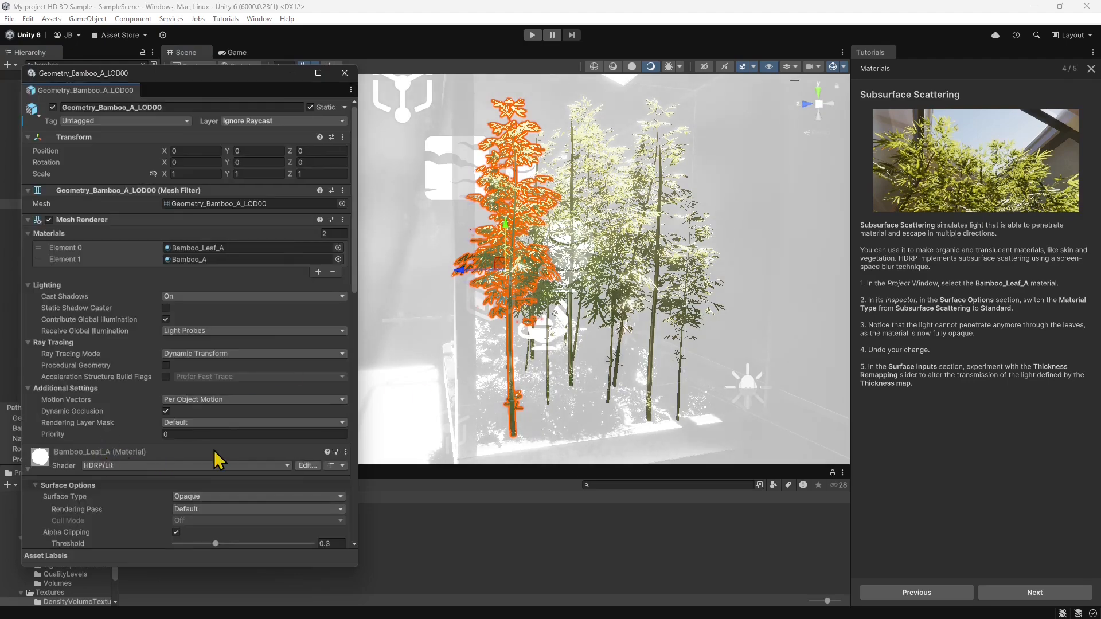
- Switch Bamboo_Leaf_A's Material Type to Standard to compare the leaves, and restore it to Subsurface Scattering
{"action": "scroll", "coordinate": [215, 457], "scroll_direction": "down", "scroll_amount": 4}
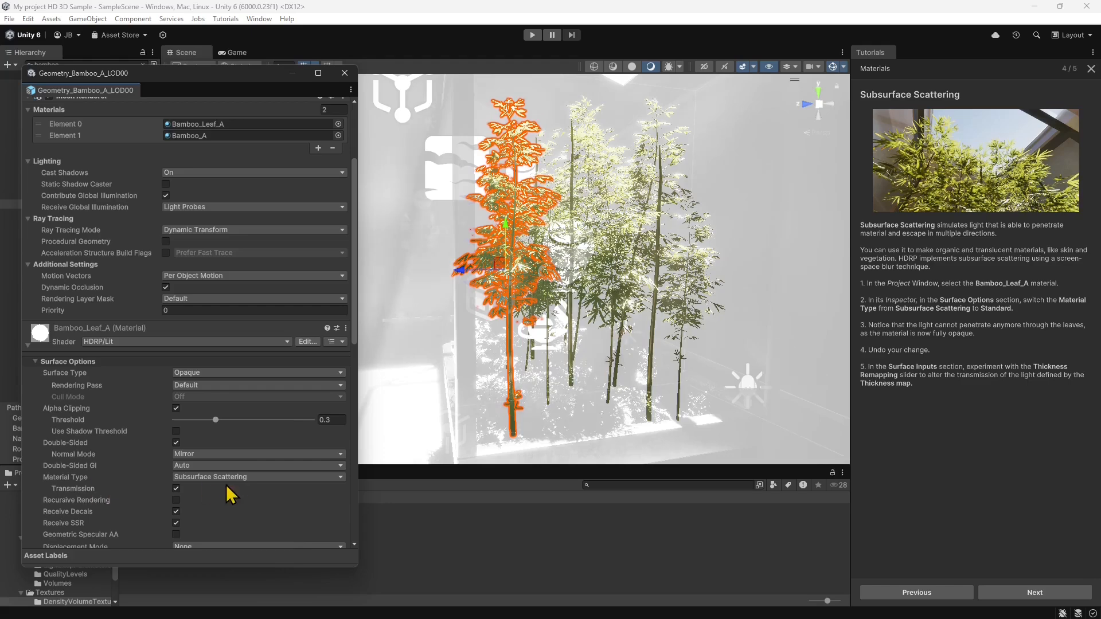
{"action": "left_click", "coordinate": [229, 476]}
{"action": "left_click", "coordinate": [218, 502]}
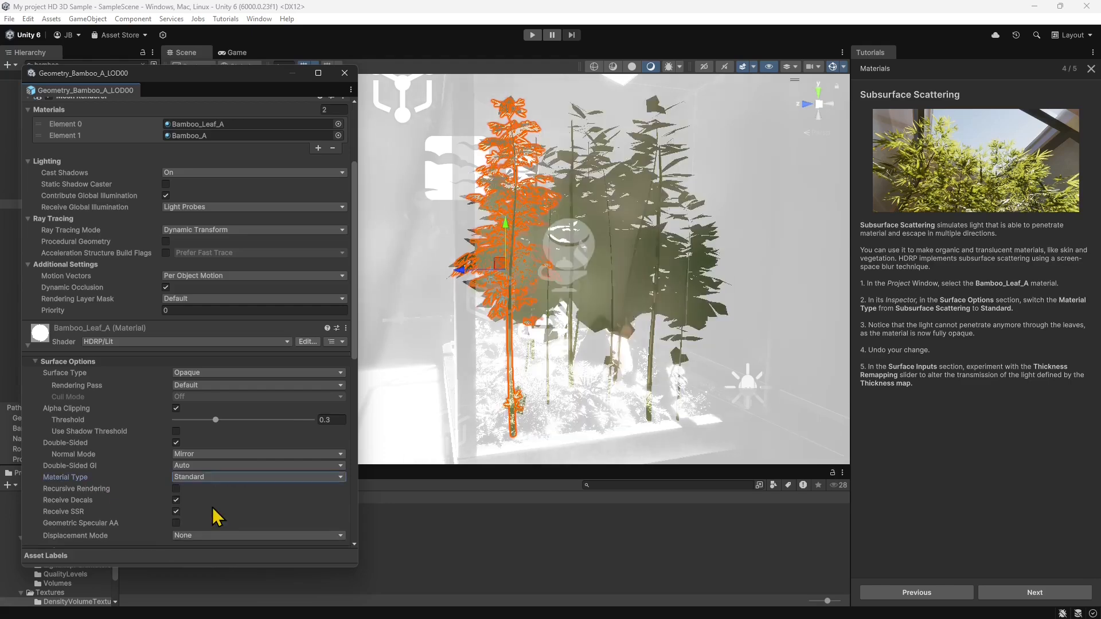
{"action": "left_click", "coordinate": [228, 478]}
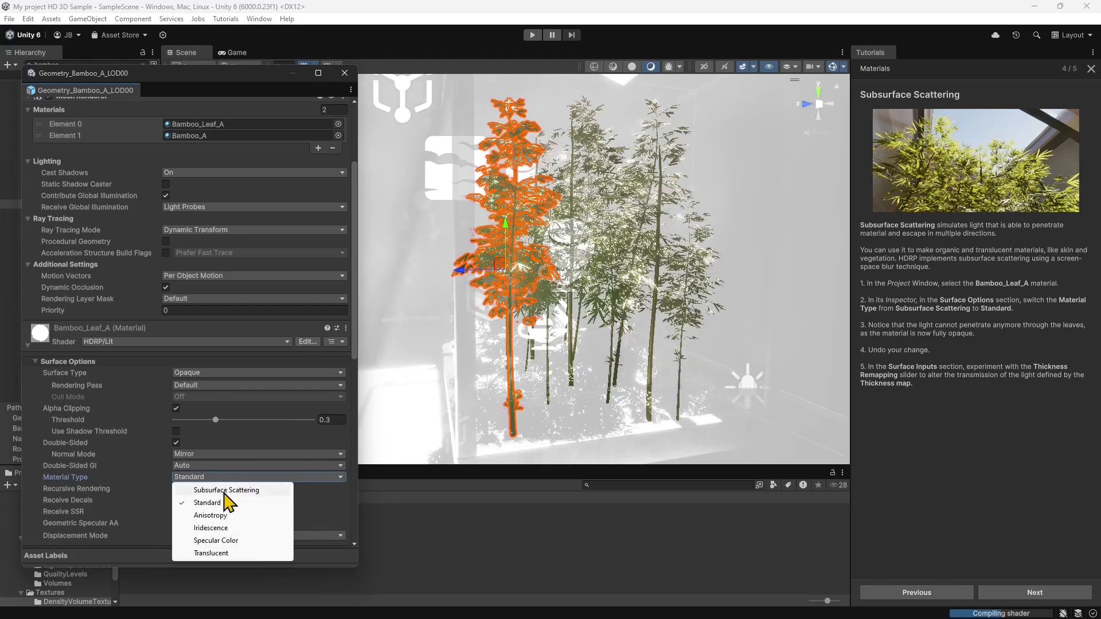
{"action": "left_click", "coordinate": [225, 490]}
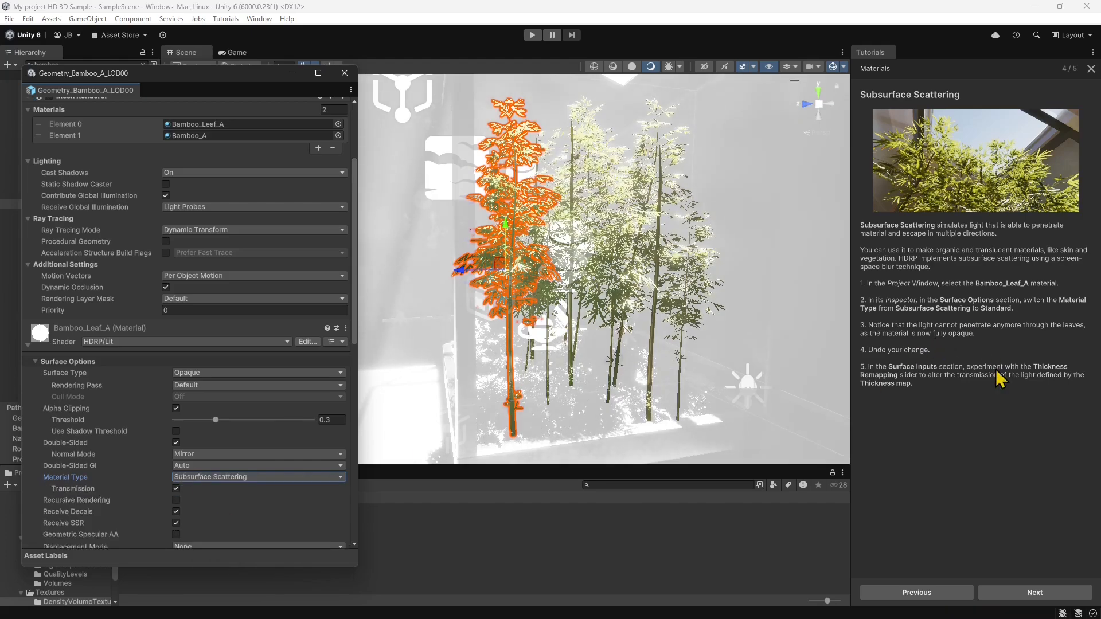
- Review Bamboo_Leaf_A's Surface Inputs, finding the Thickness Map and Thickness Remapping settings
{"action": "scroll", "coordinate": [301, 459], "scroll_direction": "down", "scroll_amount": 3}
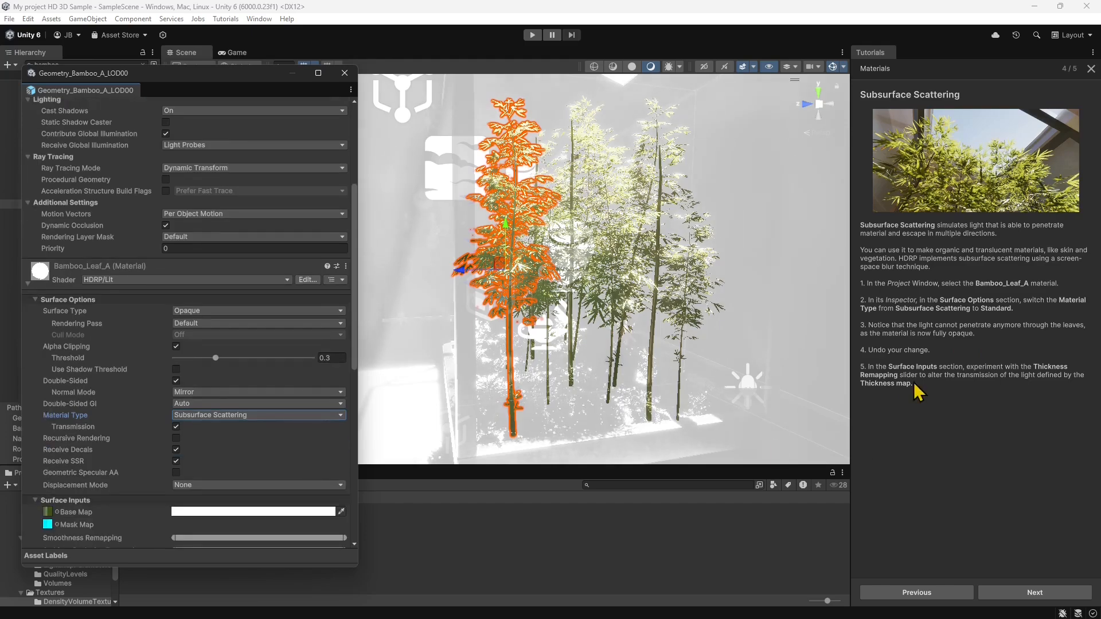
{"action": "scroll", "coordinate": [147, 440], "scroll_direction": "down", "scroll_amount": 6}
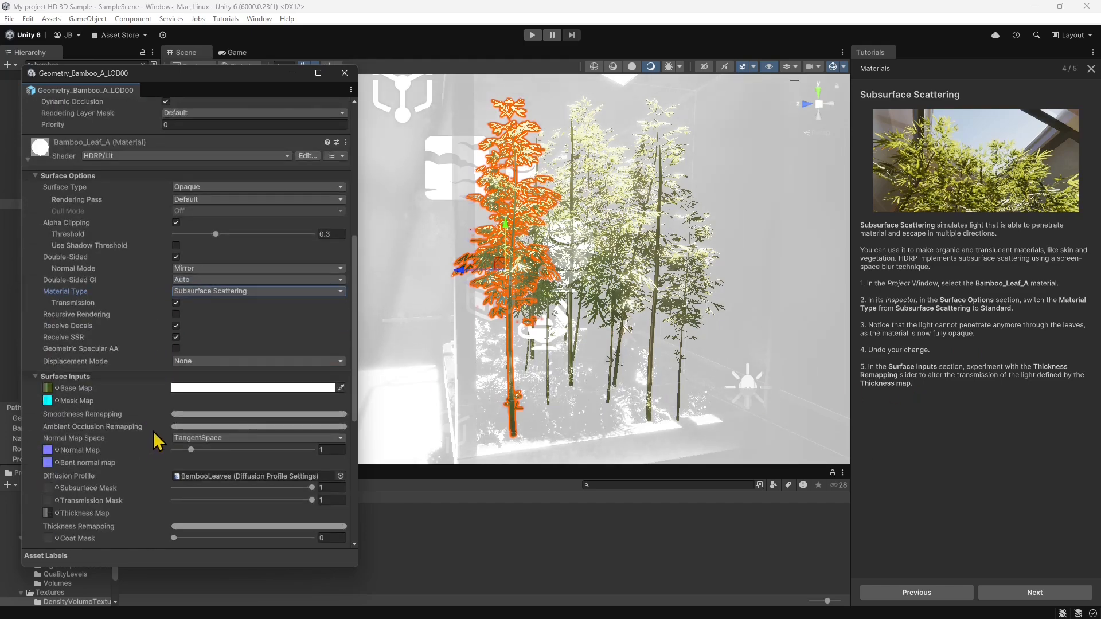
{"action": "scroll", "coordinate": [143, 491], "scroll_direction": "down", "scroll_amount": 2}
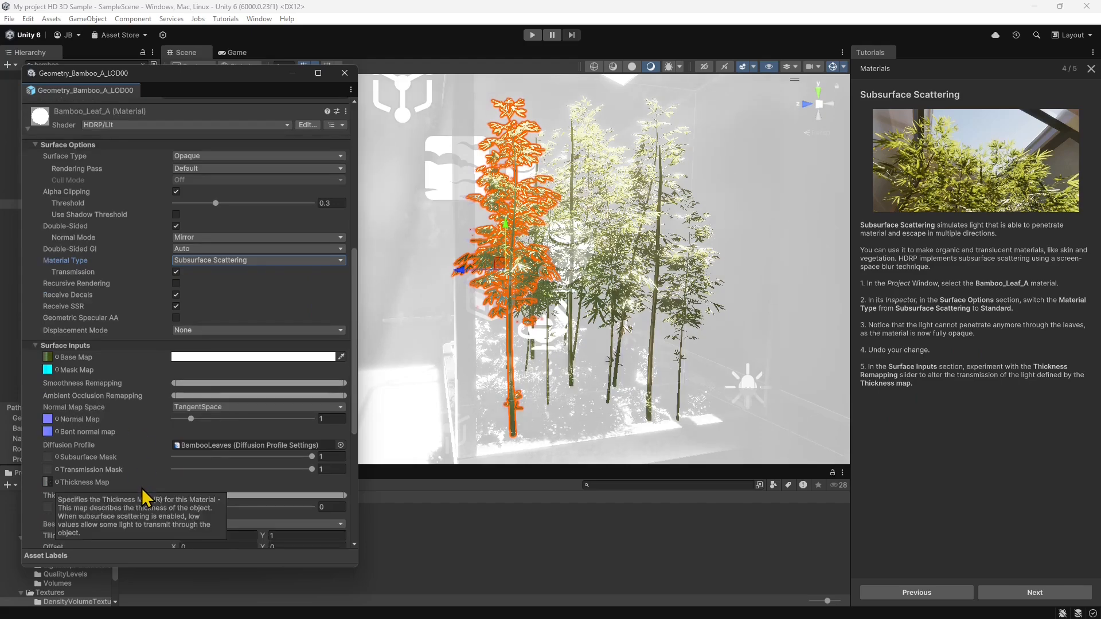
{"action": "scroll", "coordinate": [143, 491], "scroll_direction": "down", "scroll_amount": 4}
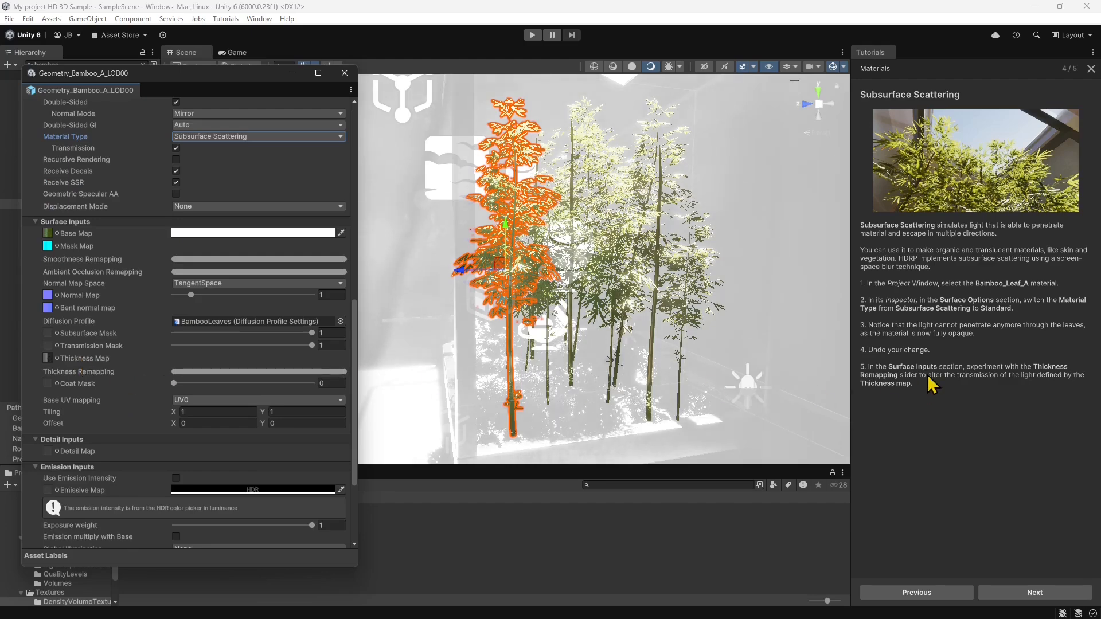
- Complete the Materials tutorial and start the Baked Lighting tutorial from the tutorial list
{"action": "left_click", "coordinate": [1037, 594]}
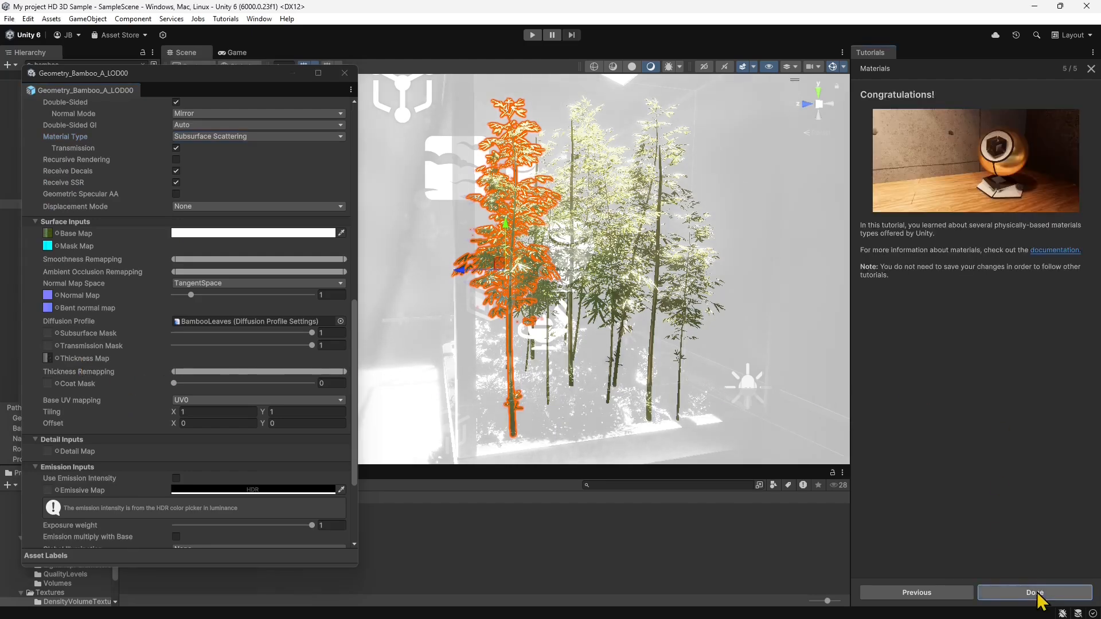
{"action": "left_click", "coordinate": [1035, 592]}
{"action": "scroll", "coordinate": [923, 435], "scroll_direction": "down", "scroll_amount": 8}
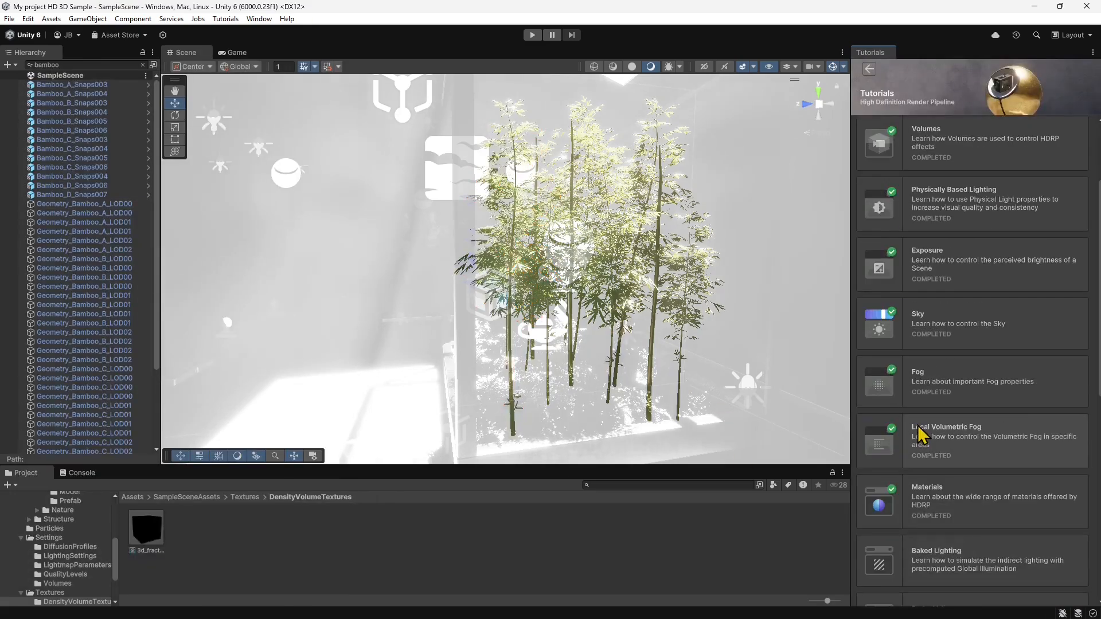
{"action": "scroll", "coordinate": [943, 523], "scroll_direction": "down", "scroll_amount": 6}
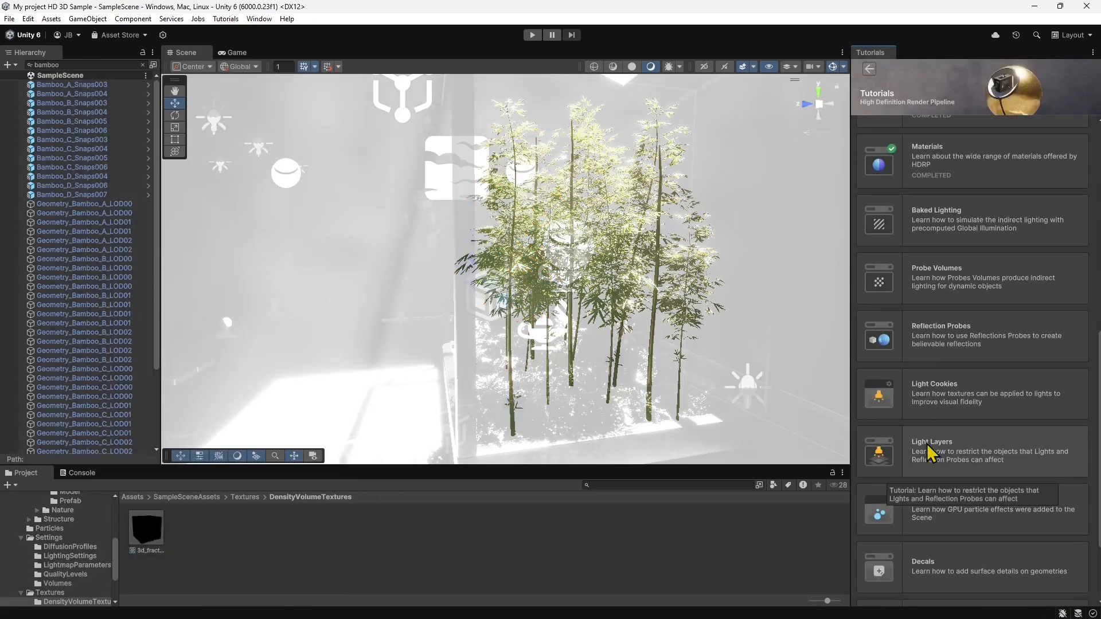
{"action": "left_click", "coordinate": [947, 230]}
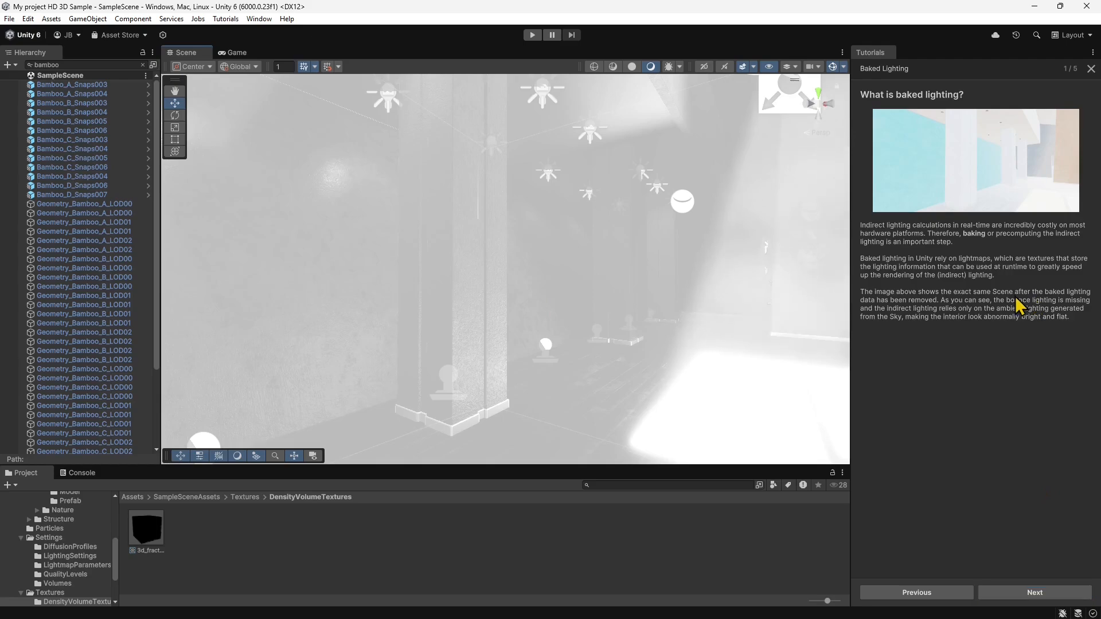
- Advance the tutorial to the Lighting Modes page and open the Lighting window
{"action": "left_click", "coordinate": [1038, 594]}
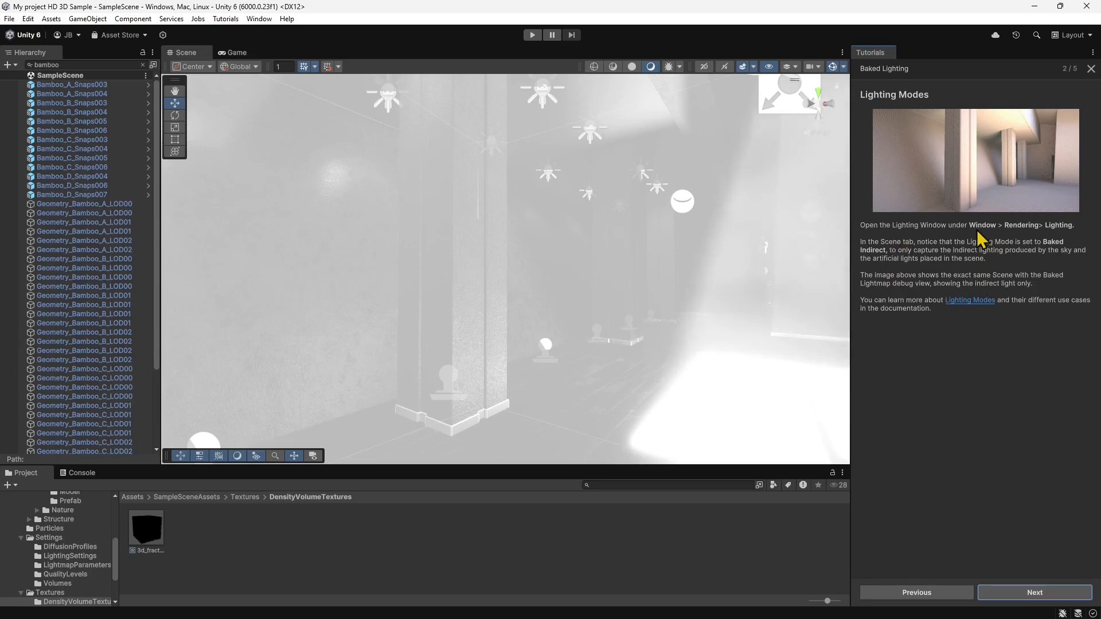
{"action": "left_click", "coordinate": [259, 18]}
{"action": "mouse_move", "coordinate": [319, 233]}
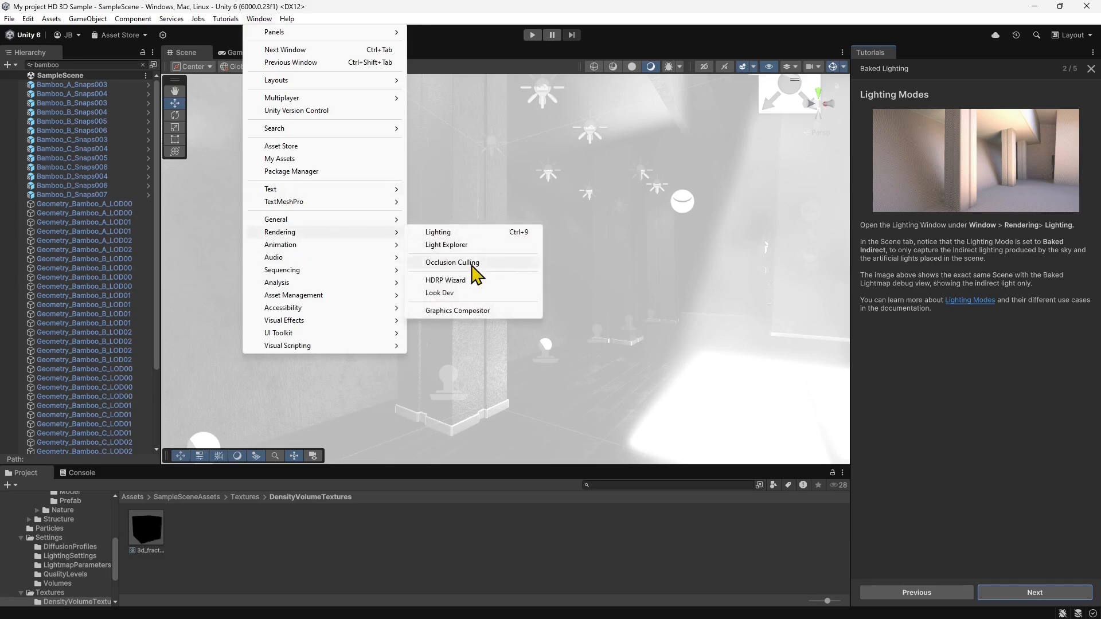
{"action": "left_click", "coordinate": [453, 233]}
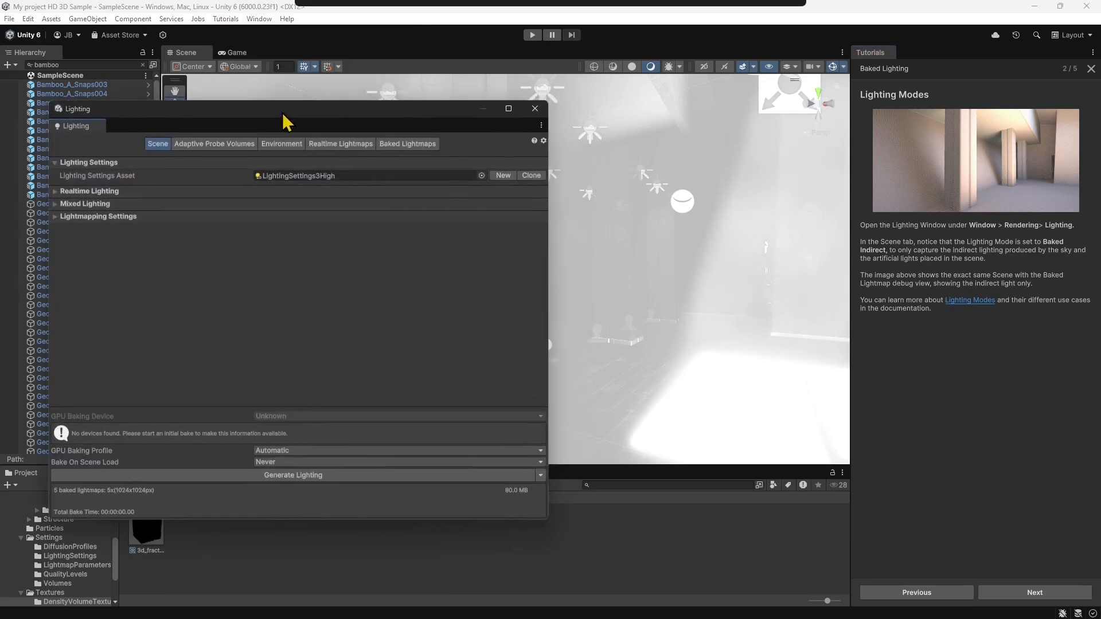
{"action": "left_click_drag", "start_coordinate": [285, 122], "coordinate": [307, 121]}
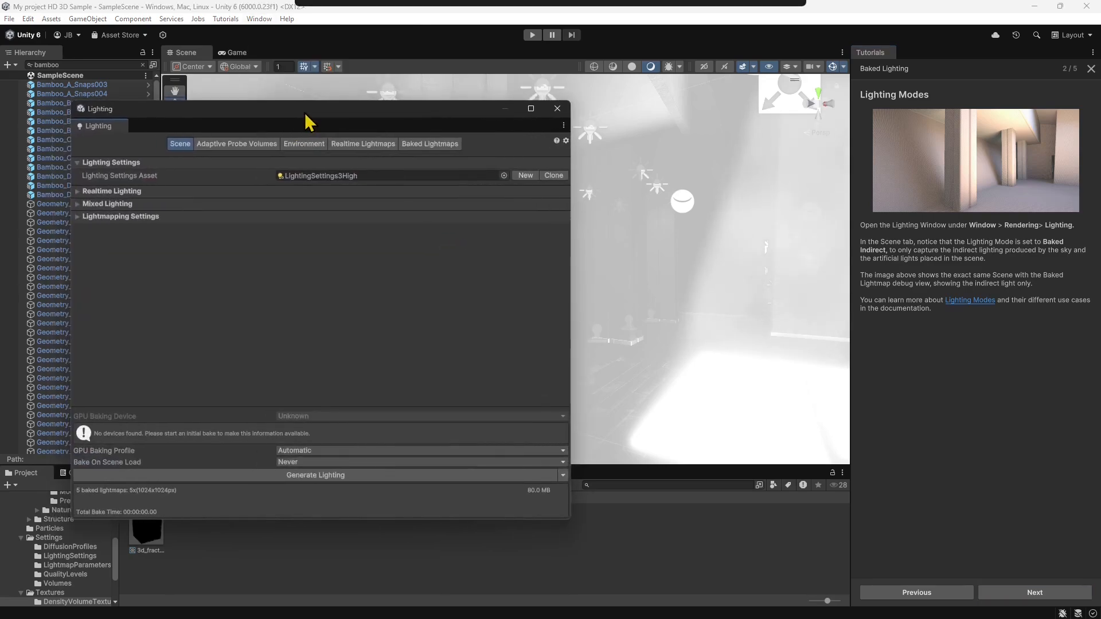
- Expand the Realtime Lighting, Mixed Lighting and Lightmapping Settings sections and check the available Lightmapper options
{"action": "left_click", "coordinate": [77, 218]}
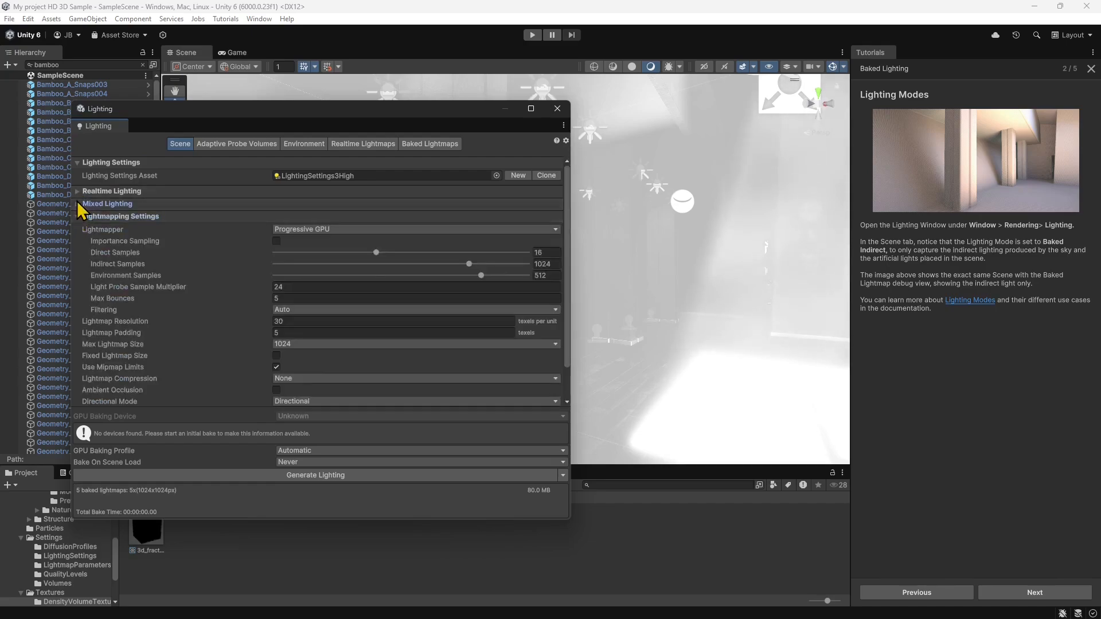
{"action": "left_click", "coordinate": [79, 205]}
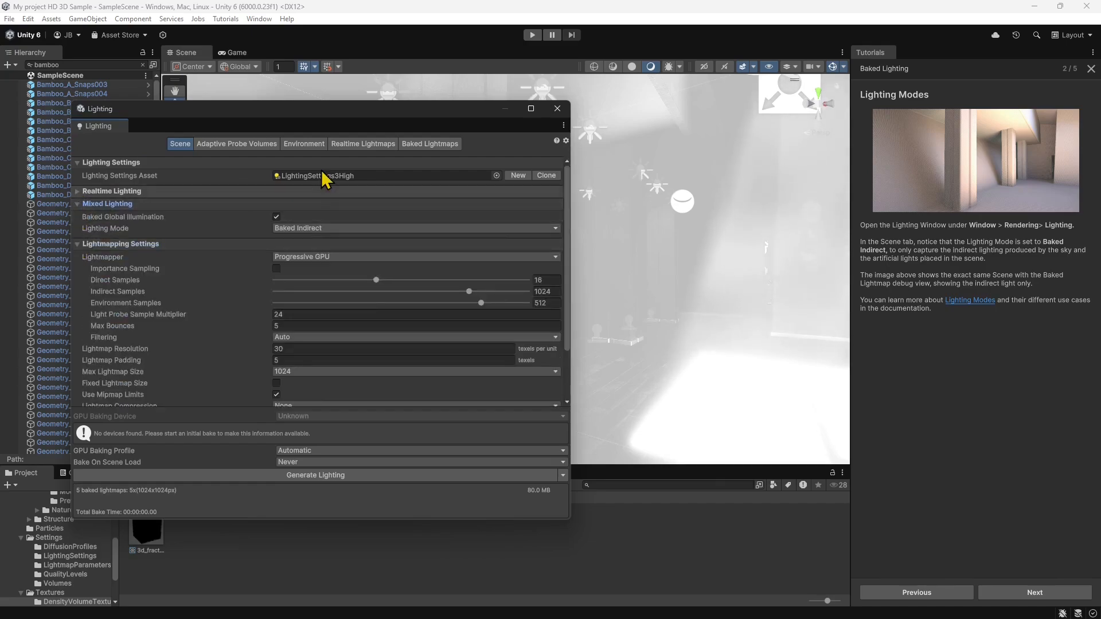
{"action": "left_click", "coordinate": [79, 191]}
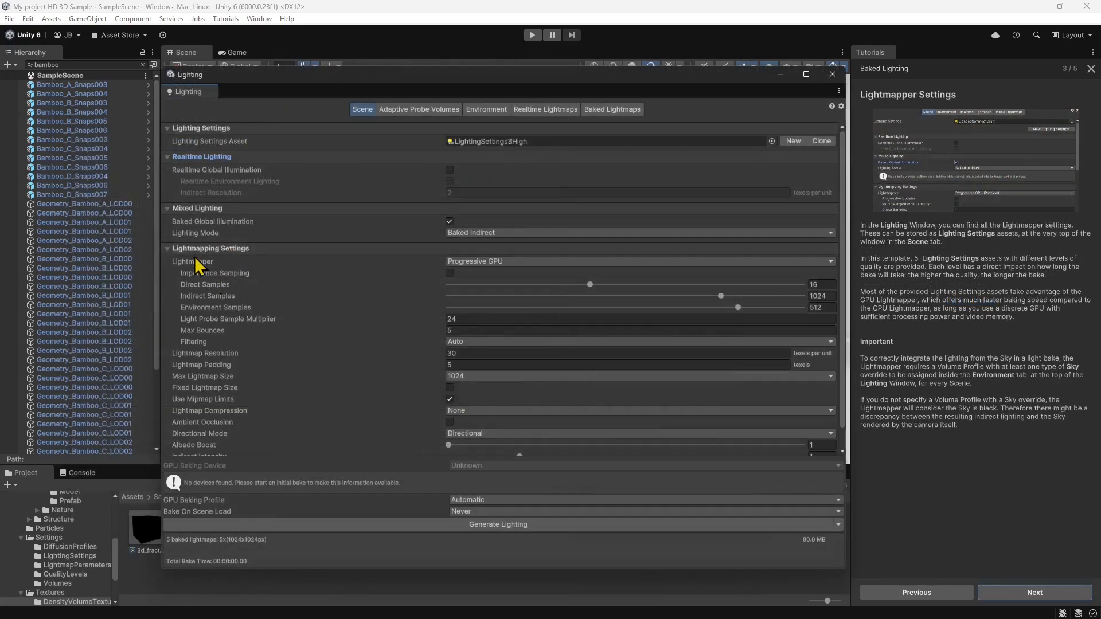
{"action": "scroll", "coordinate": [434, 271], "scroll_direction": "down", "scroll_amount": 1}
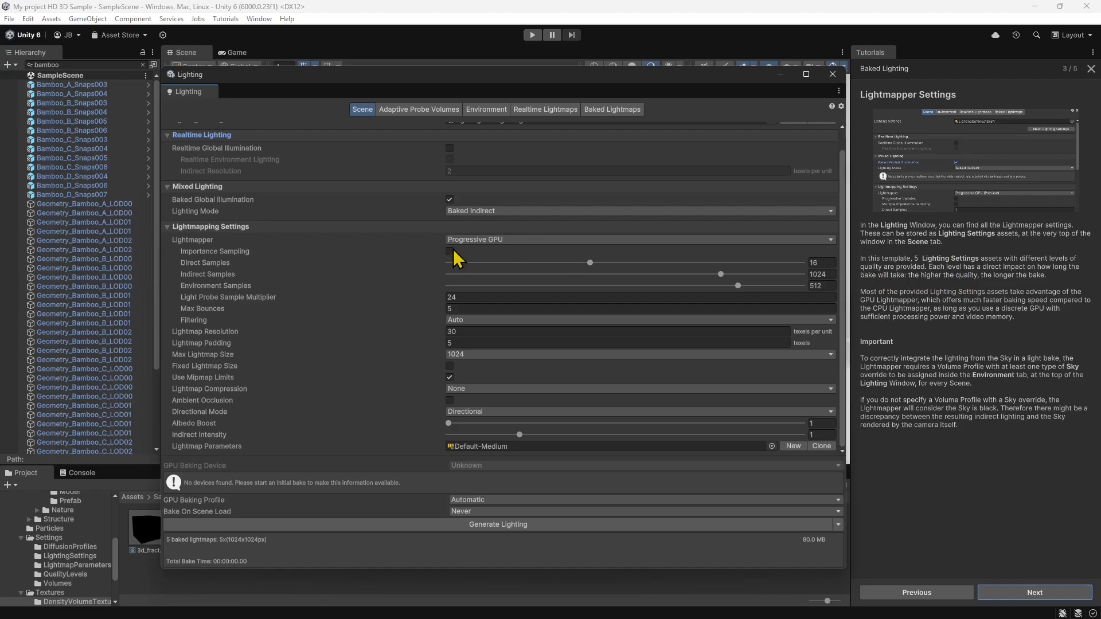
{"action": "left_click", "coordinate": [477, 240]}
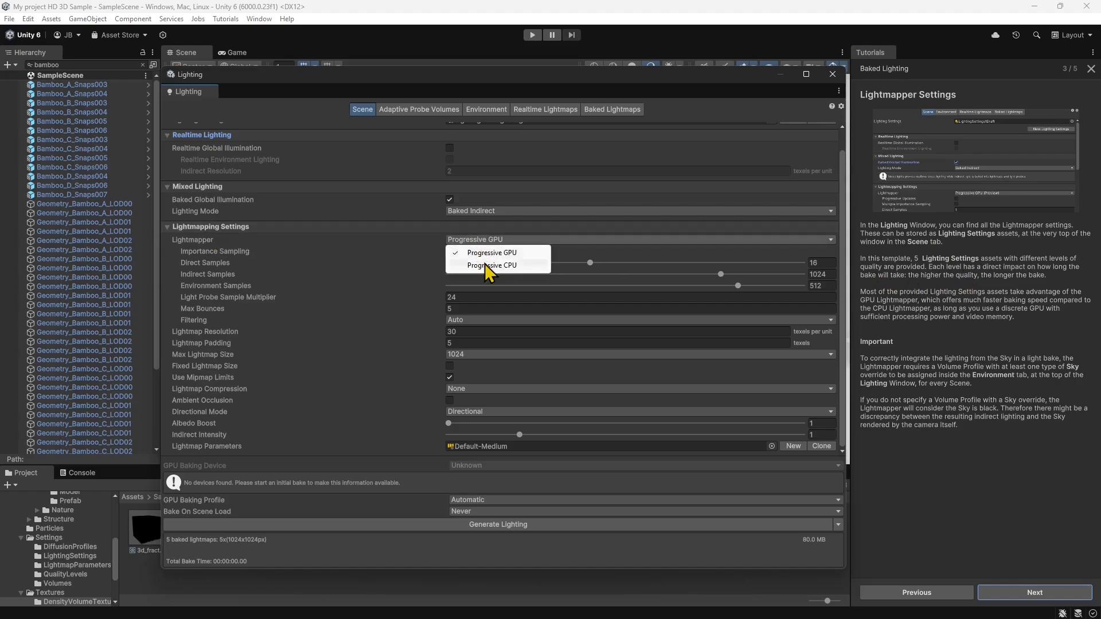
{"action": "left_click", "coordinate": [220, 246]}
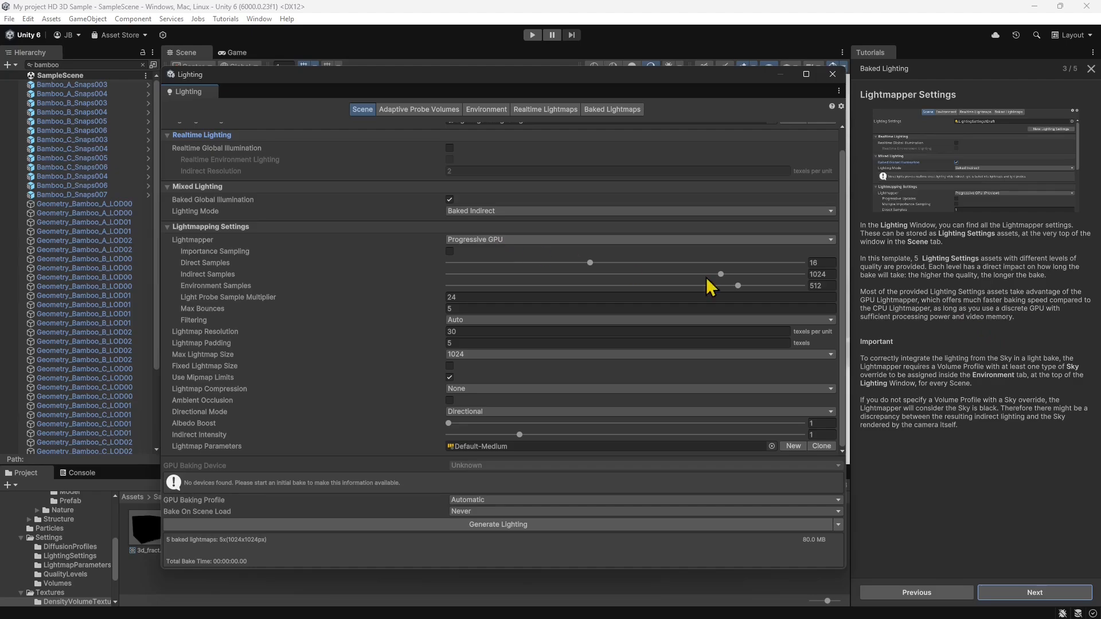
- Advance to the Lighting Setting Presets page and locate the assigned Lighting Settings Asset in the project, keeping its folder uncovered
{"action": "left_click", "coordinate": [1054, 595]}
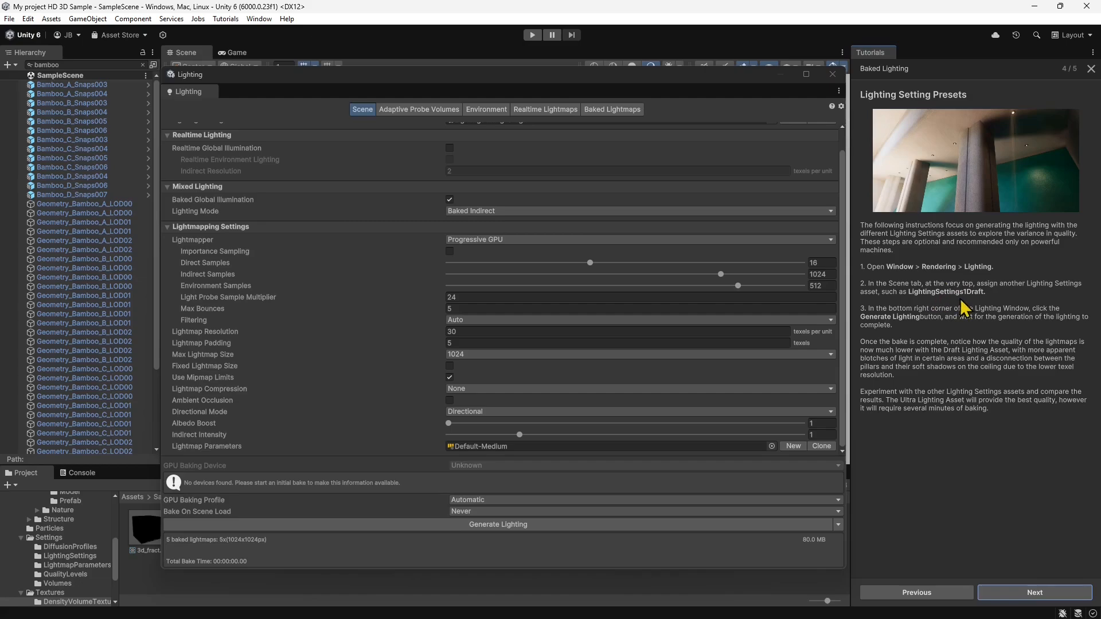
{"action": "scroll", "coordinate": [424, 284], "scroll_direction": "up", "scroll_amount": 1}
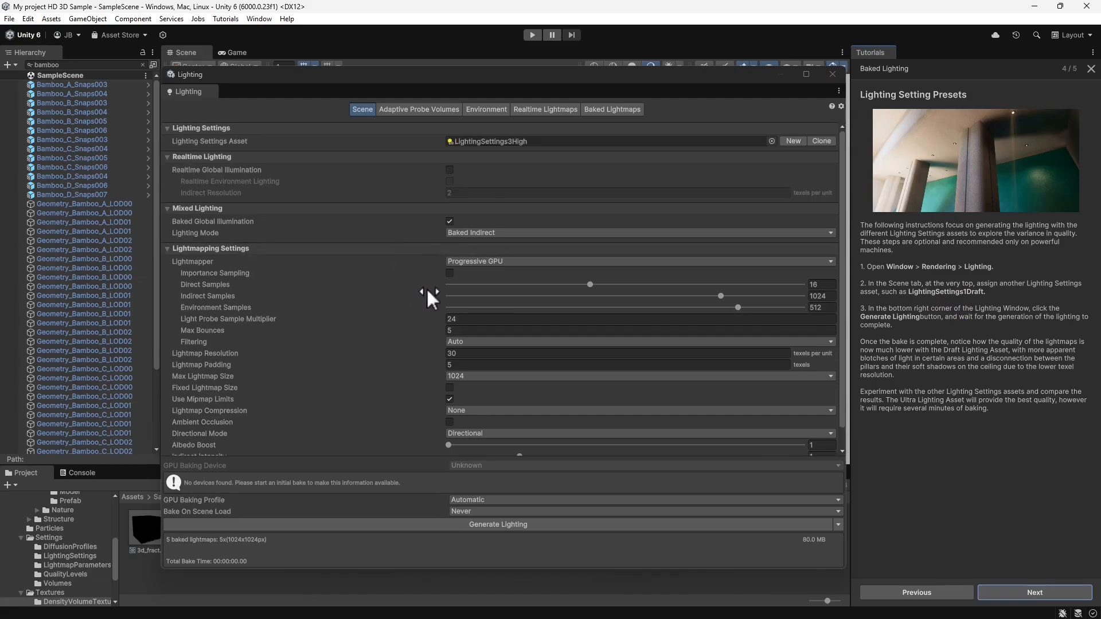
{"action": "left_click", "coordinate": [494, 144]}
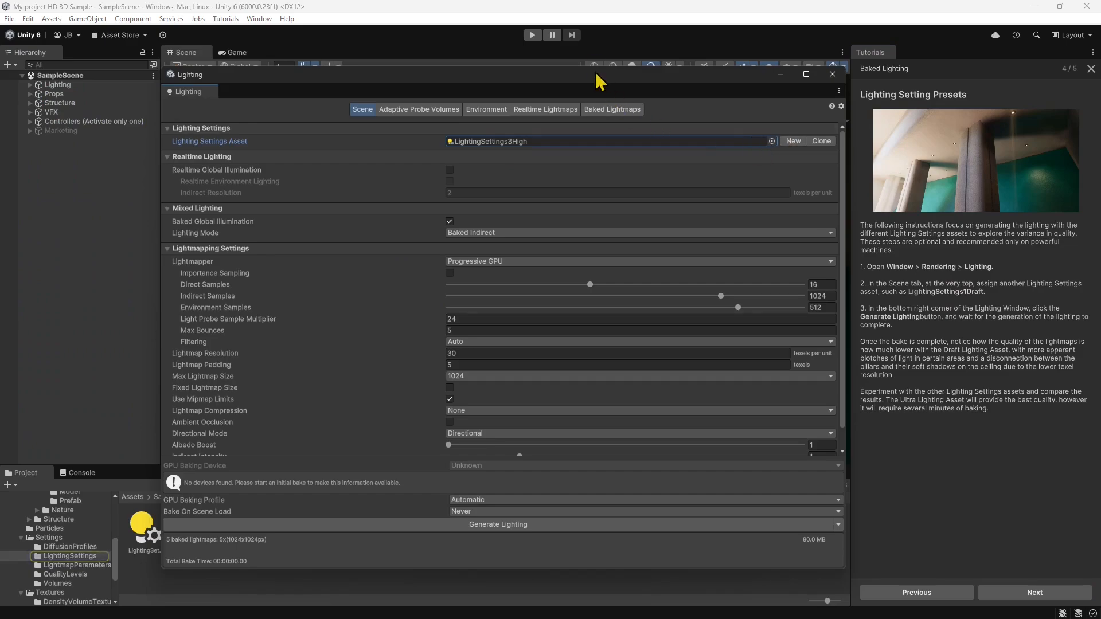
{"action": "left_click_drag", "start_coordinate": [597, 78], "coordinate": [813, 95]}
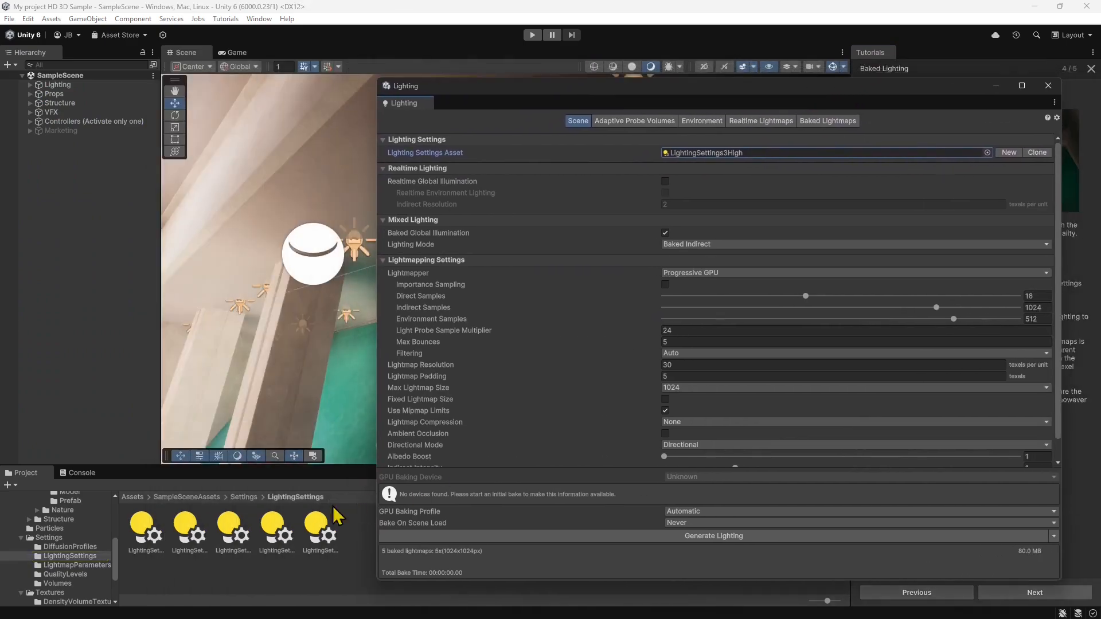
- Look through the lighting presets in the project's LightingSettings folder to identify each one
{"action": "left_click", "coordinate": [305, 548]}
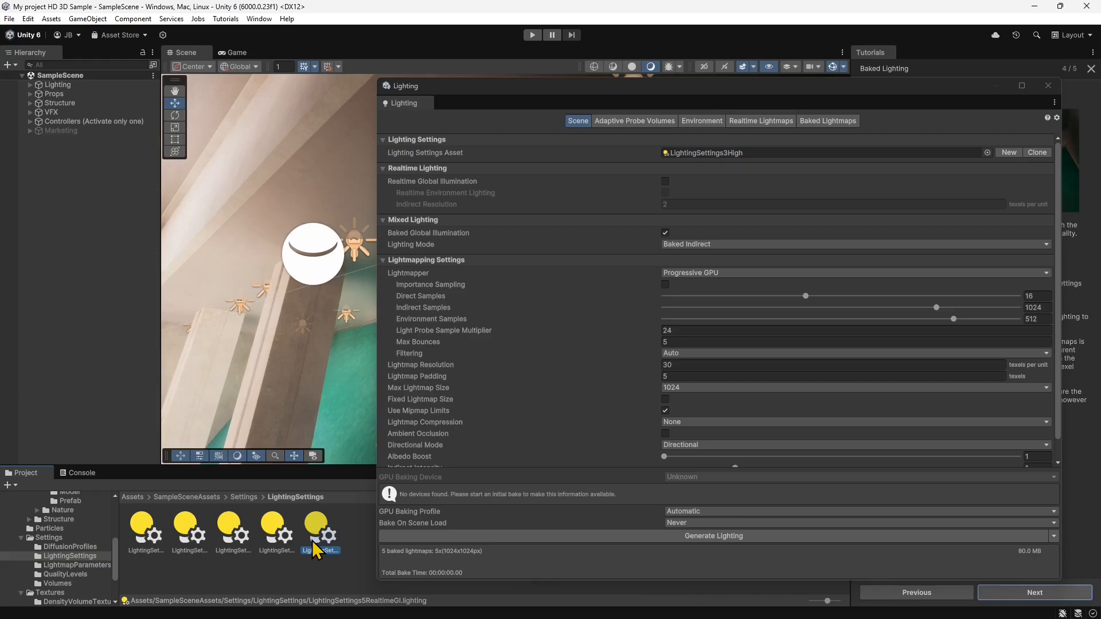
{"action": "left_click", "coordinate": [281, 539]}
{"action": "left_click", "coordinate": [235, 533]}
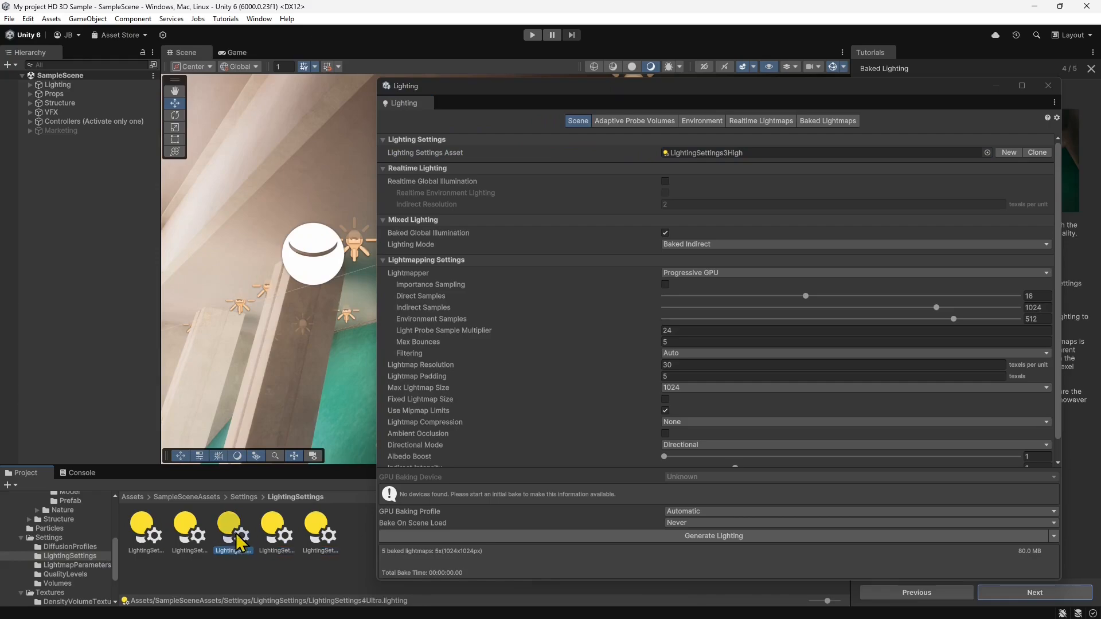
{"action": "left_click", "coordinate": [200, 533]}
{"action": "left_click", "coordinate": [140, 526]}
- Assign LightingSettings5RealtimeGI as the scene's Lighting Settings Asset and review its realtime, mixed and lightmapping options
{"action": "left_click", "coordinate": [322, 536]}
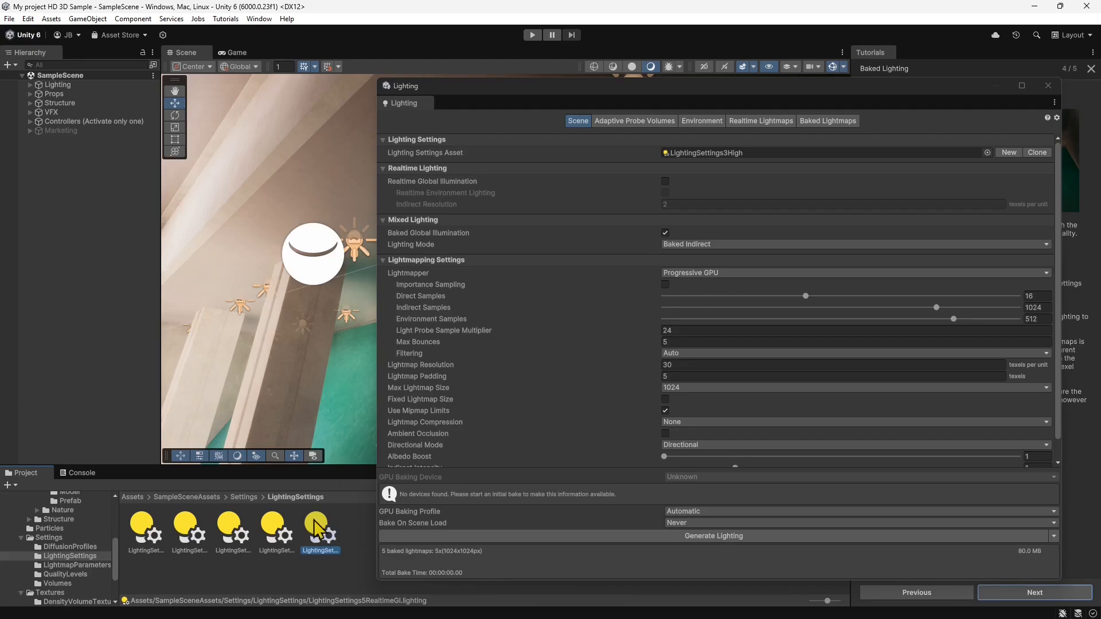
{"action": "left_click_drag", "start_coordinate": [320, 532], "coordinate": [708, 154]}
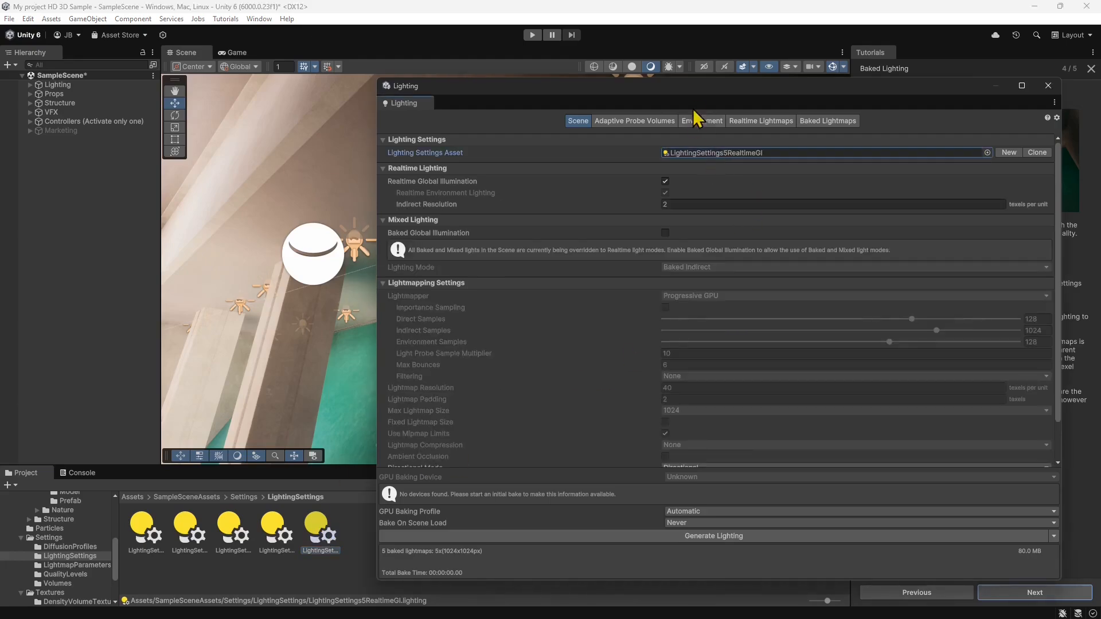
{"action": "left_click_drag", "start_coordinate": [698, 90], "coordinate": [399, 67]}
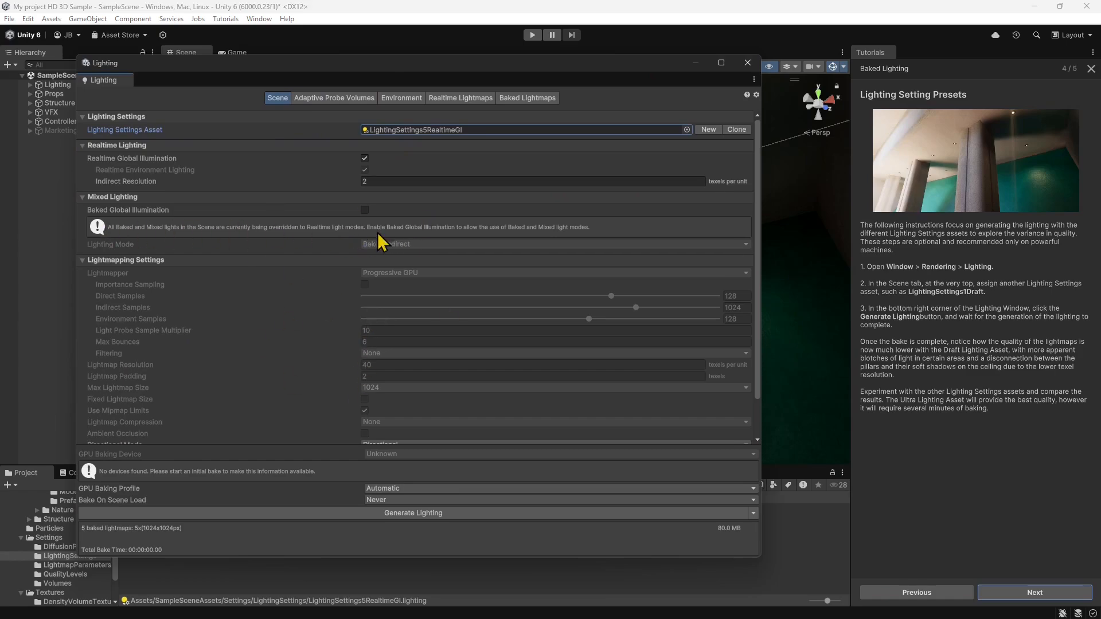
{"action": "scroll", "coordinate": [387, 344], "scroll_direction": "down", "scroll_amount": 1}
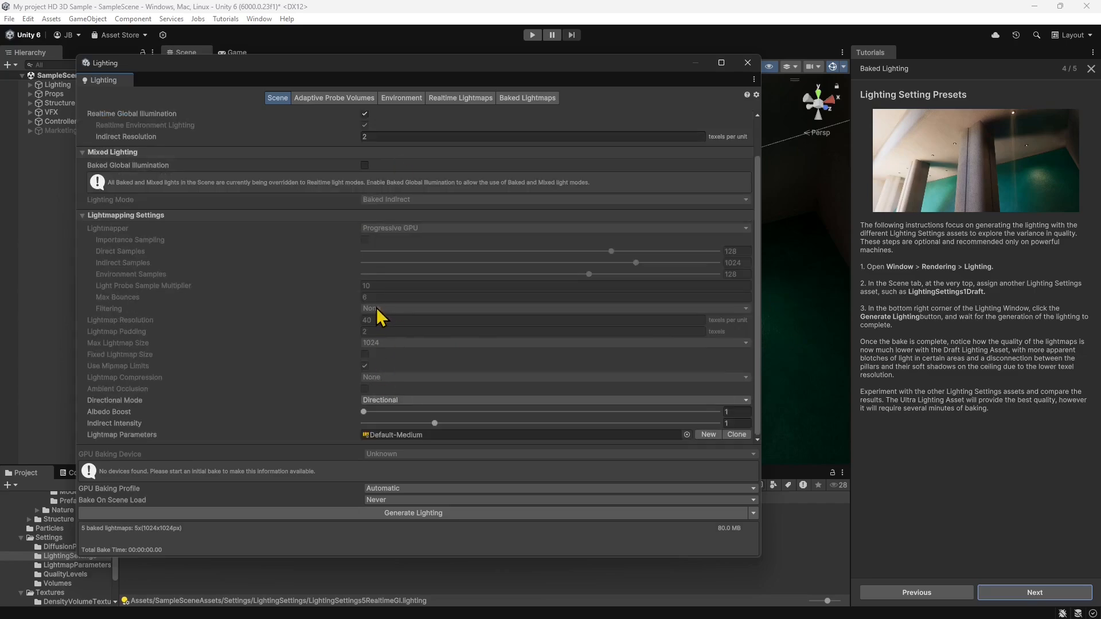
{"action": "scroll", "coordinate": [380, 258], "scroll_direction": "up", "scroll_amount": 1}
{"action": "scroll", "coordinate": [384, 371], "scroll_direction": "down", "scroll_amount": 2}
- Assign LightingSettings2Medium as the scene's Lighting Settings Asset, and try another preset from the LightingSettings folder
{"action": "left_click_drag", "start_coordinate": [283, 69], "coordinate": [493, 78]}
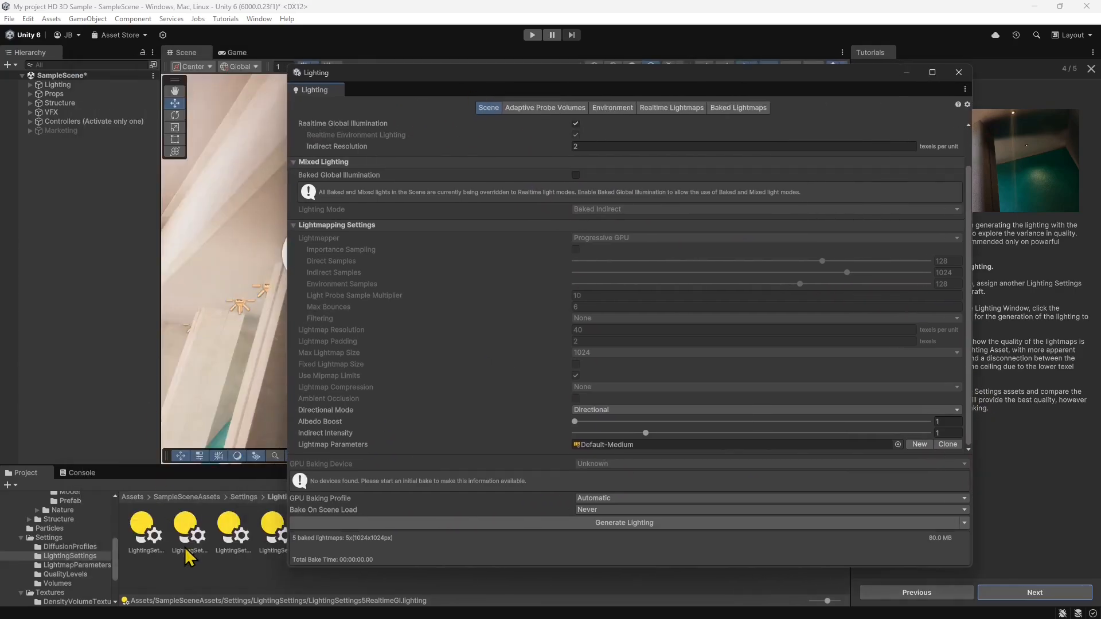
{"action": "left_click_drag", "start_coordinate": [184, 546], "coordinate": [650, 144]}
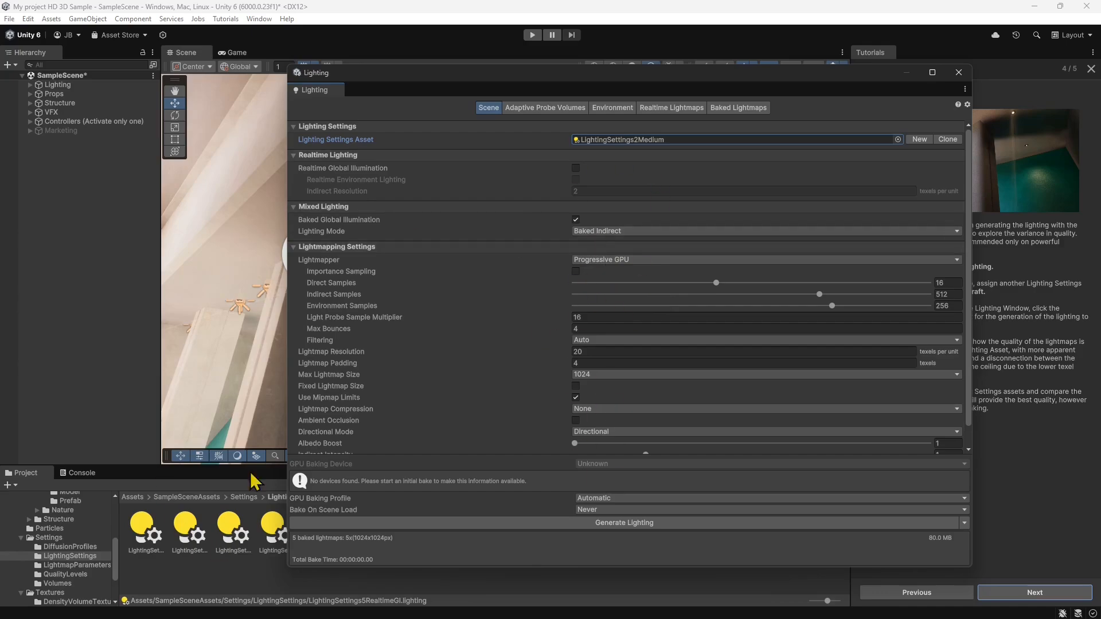
{"action": "left_click_drag", "start_coordinate": [467, 89], "coordinate": [551, 108]}
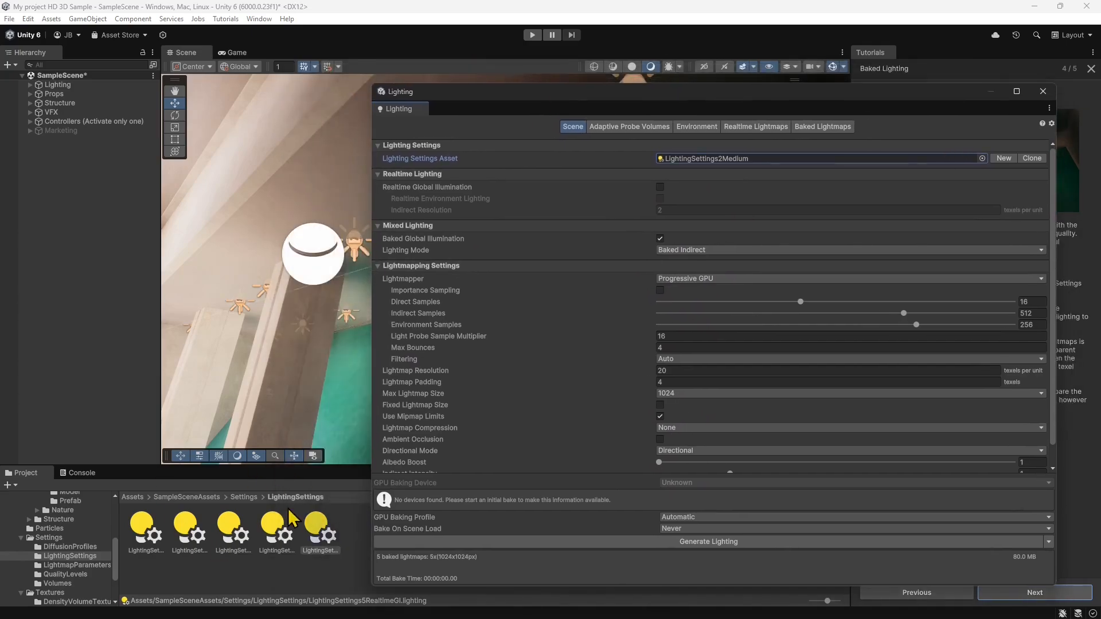
{"action": "left_click_drag", "start_coordinate": [516, 394], "coordinate": [692, 163]}
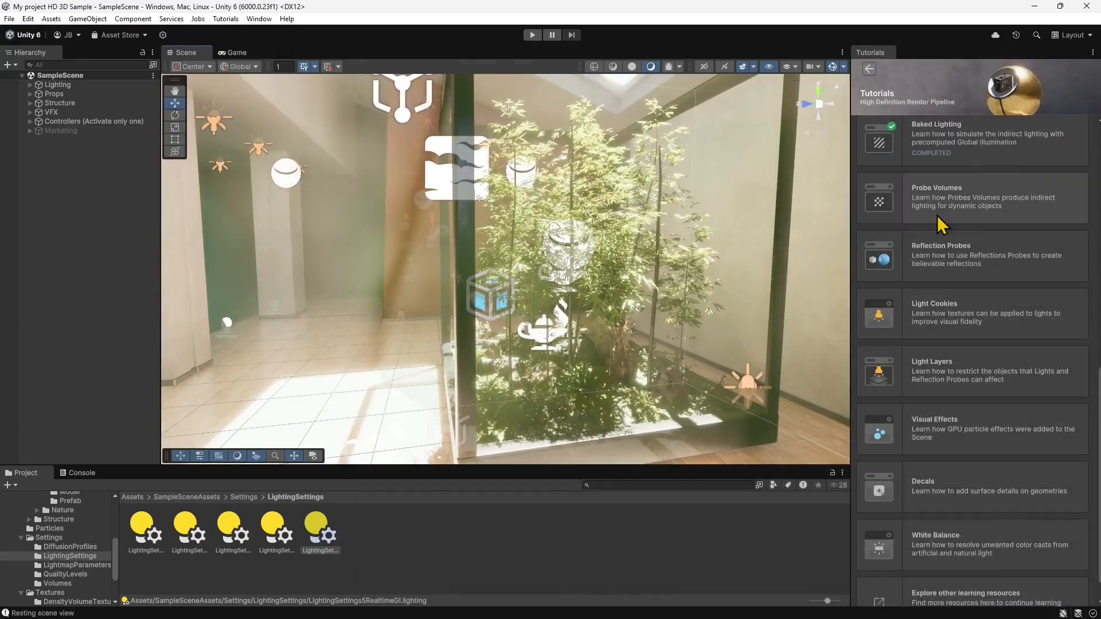
- Start the Probe Volumes tutorial and advance past the Dilation page to the Virtual Offset page
{"action": "left_click", "coordinate": [940, 208]}
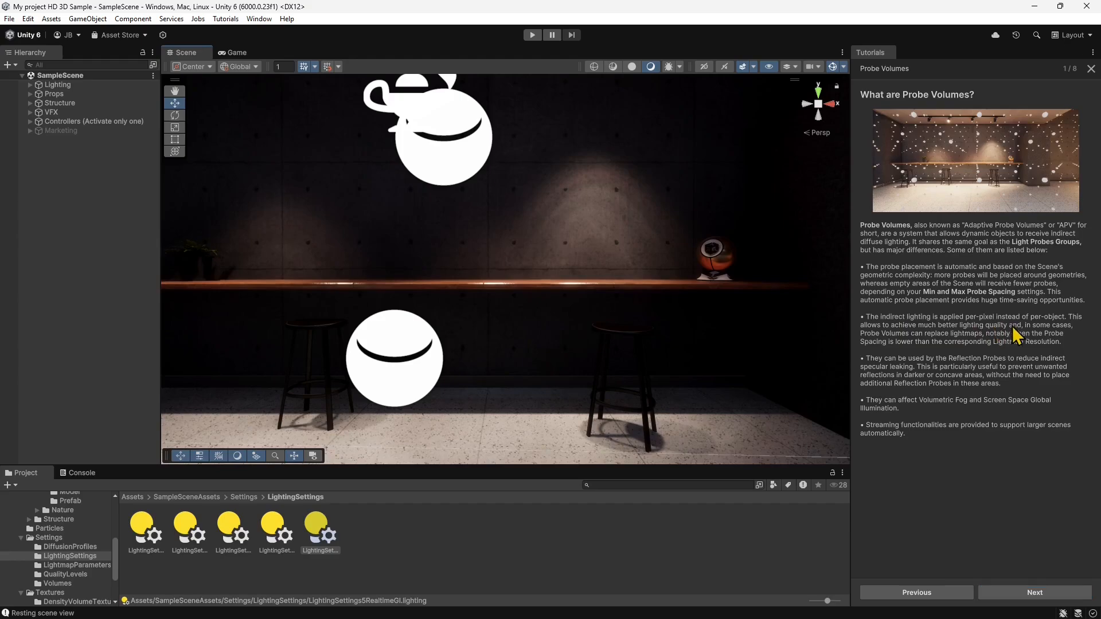
{"action": "left_click", "coordinate": [1032, 592]}
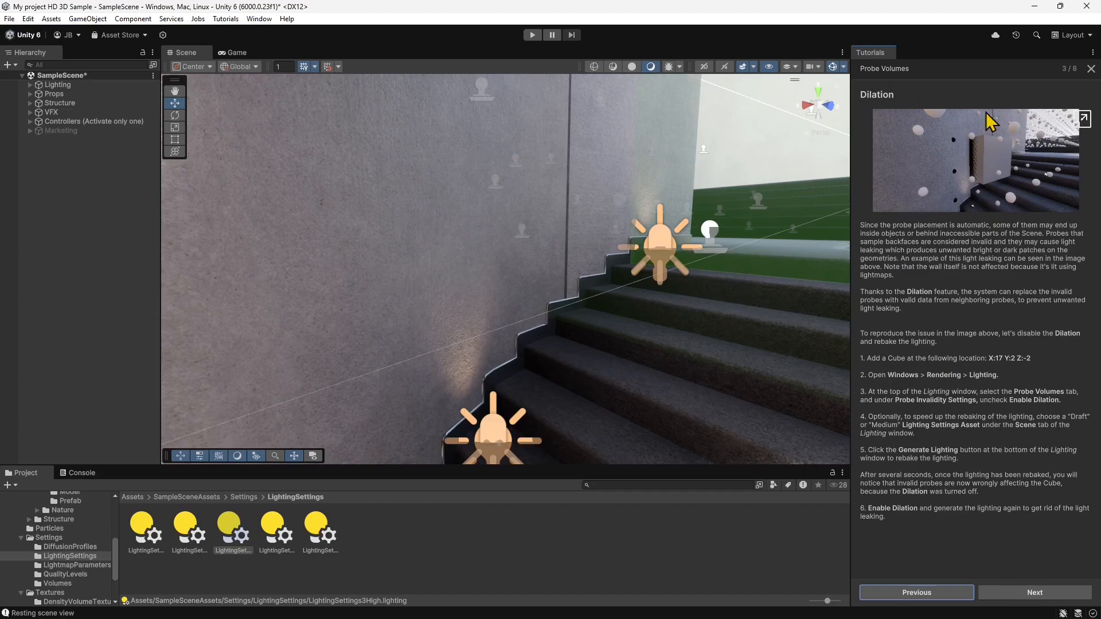
{"action": "left_click", "coordinate": [1026, 593]}
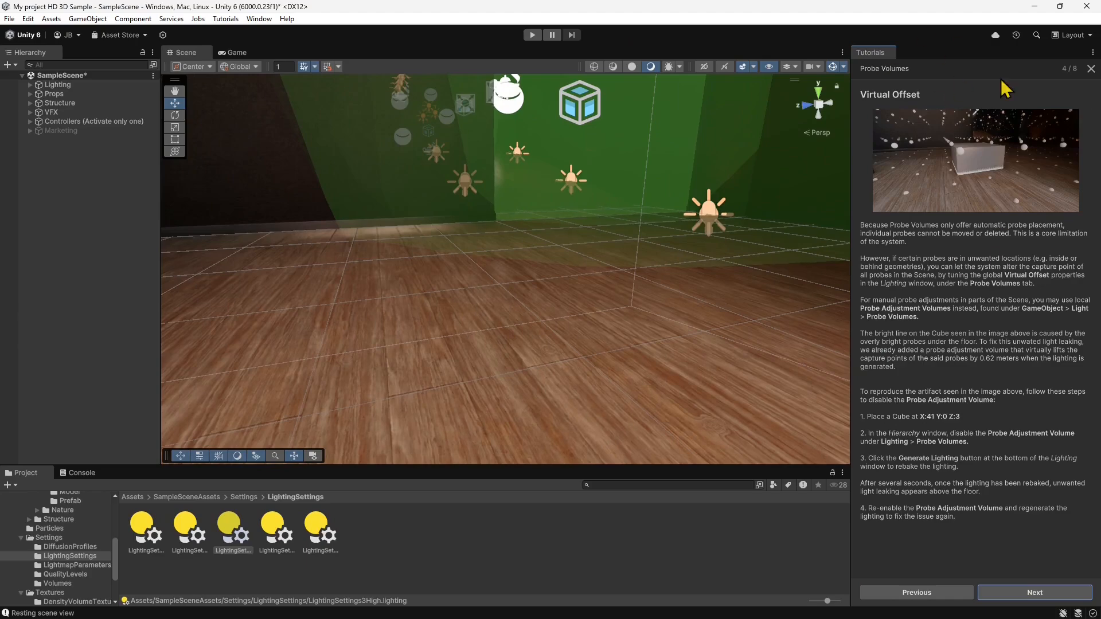
- Advance through the Sampling Noise, Uniform Spacing and Layer Mask pages and finish the Probe Volumes tutorial without saving the scene changes
{"action": "left_click", "coordinate": [1015, 593]}
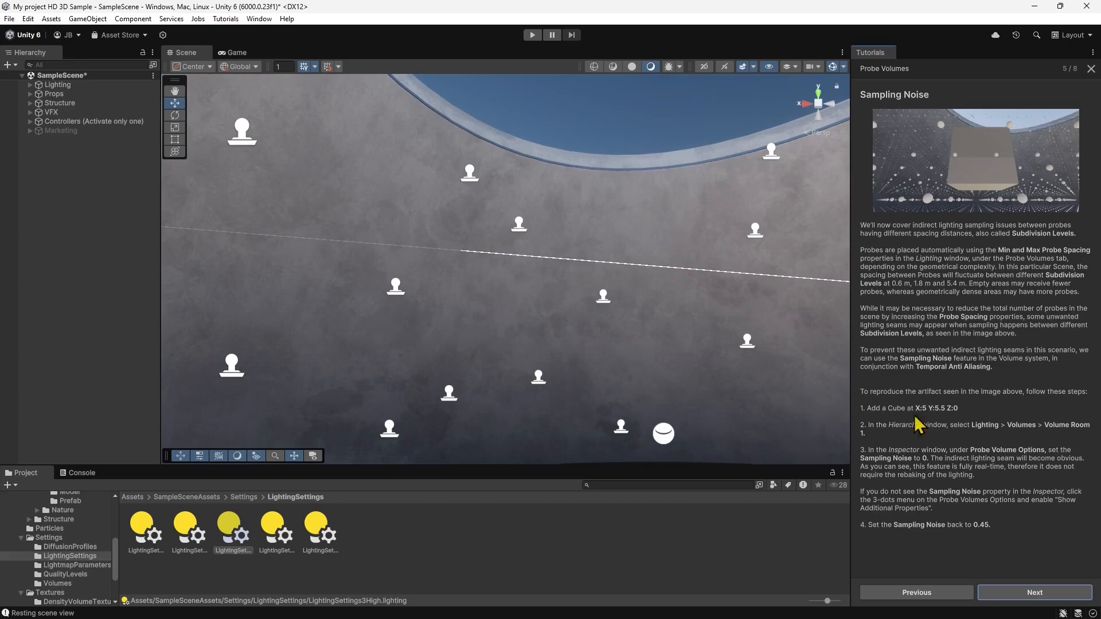
{"action": "left_click", "coordinate": [1022, 596]}
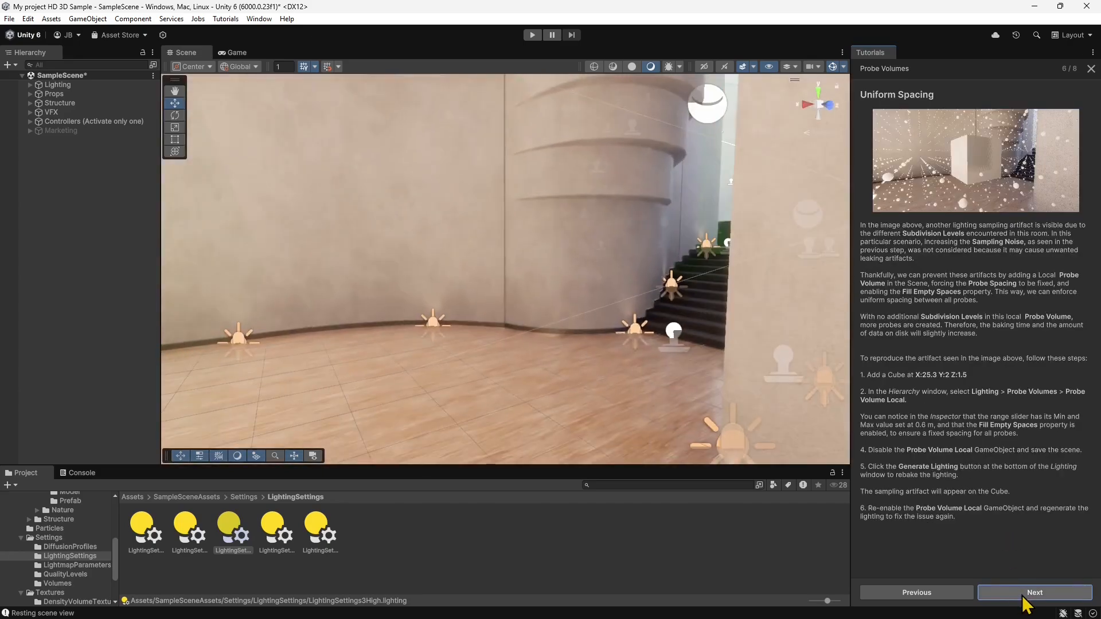
{"action": "left_click", "coordinate": [1023, 597]}
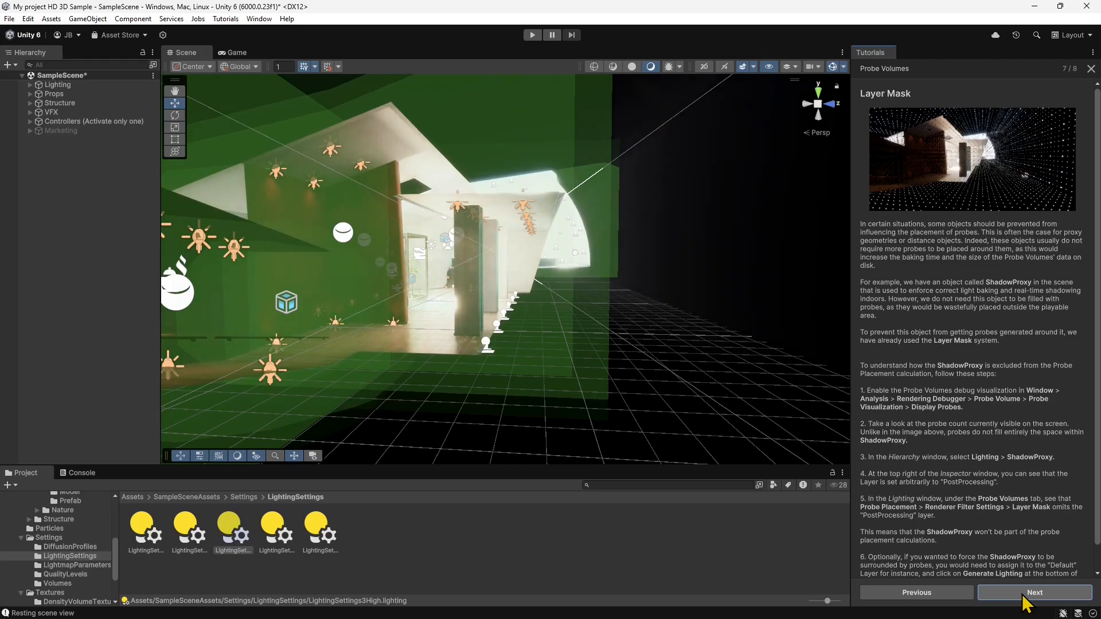
{"action": "scroll", "coordinate": [1007, 461], "scroll_direction": "down", "scroll_amount": 2}
{"action": "left_click", "coordinate": [1018, 598]}
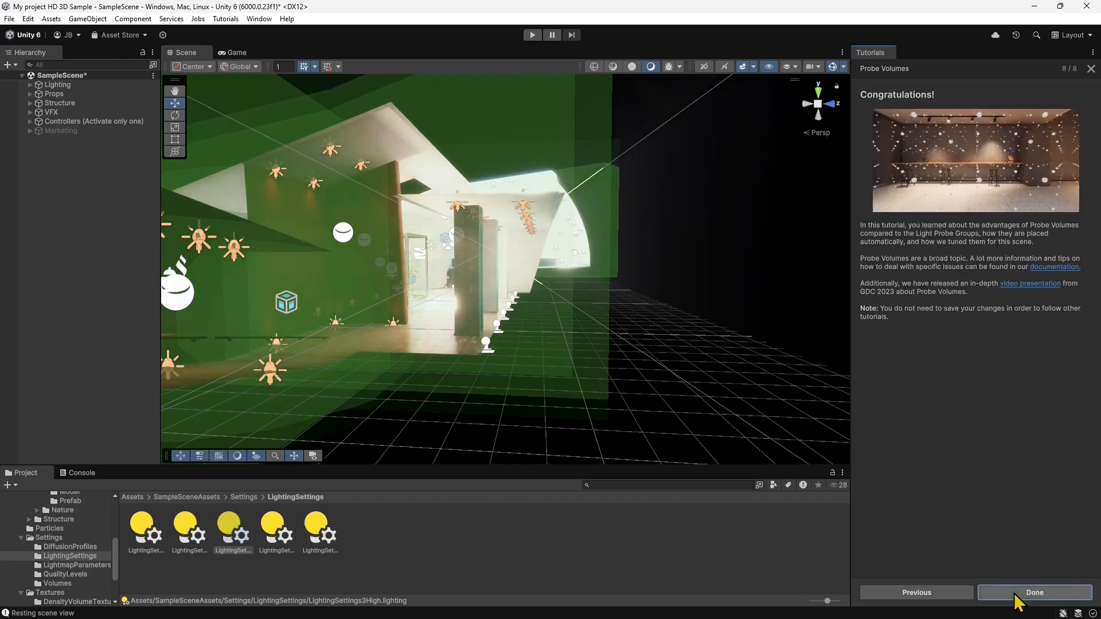
{"action": "left_click", "coordinate": [1015, 596]}
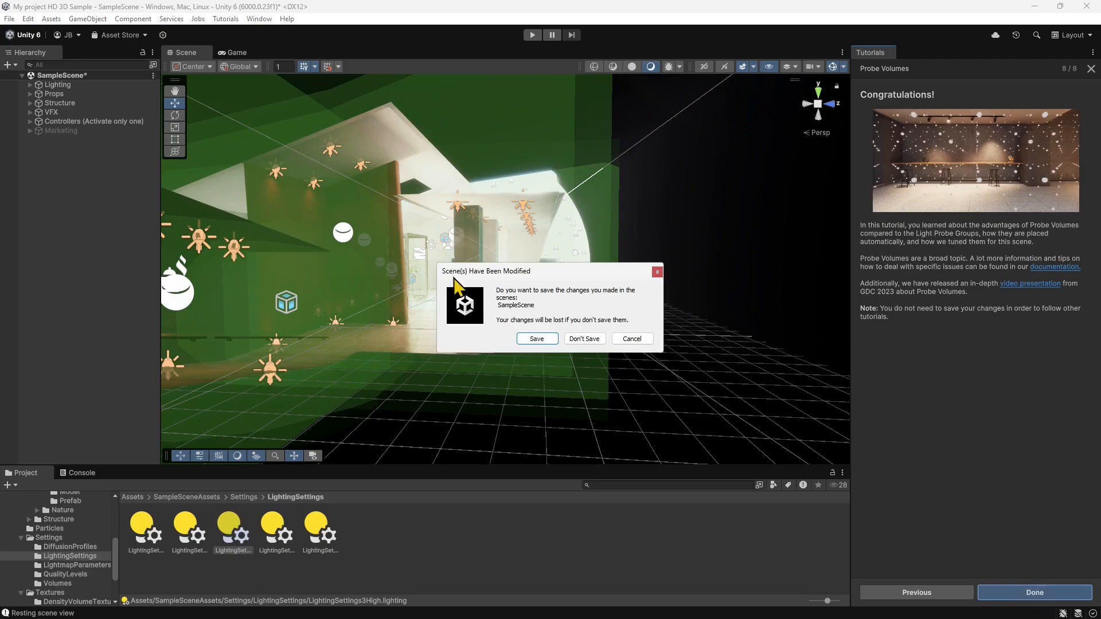
{"action": "left_click", "coordinate": [569, 340]}
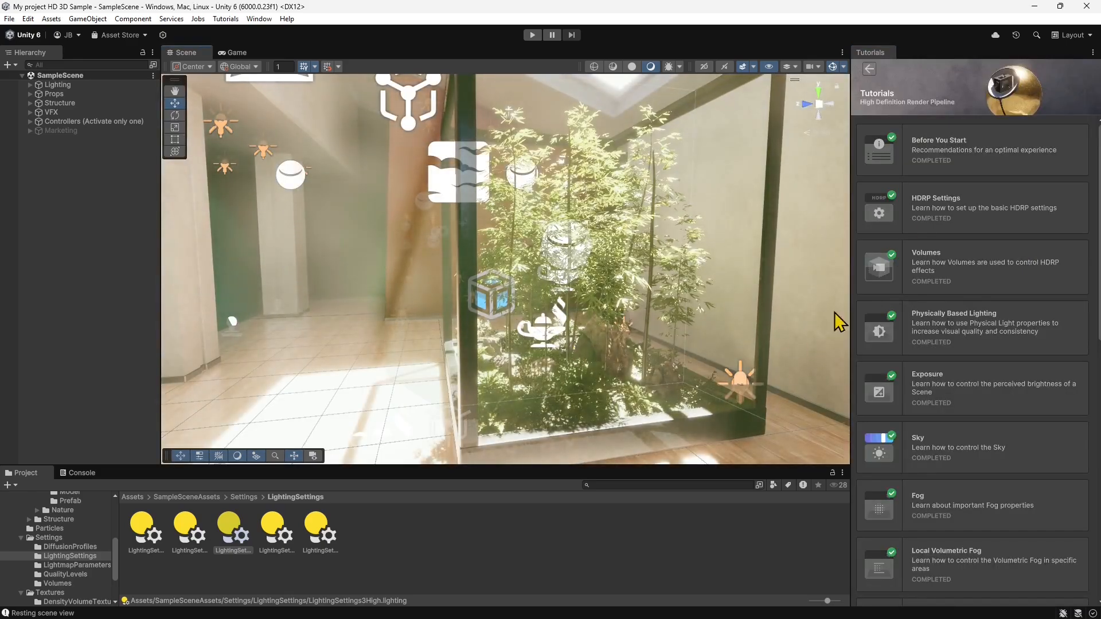
- Look through the remaining HDRP tutorials in the list and view the room around the glass-enclosed plants and the skylight
{"action": "scroll", "coordinate": [921, 201], "scroll_direction": "down", "scroll_amount": 4}
{"action": "scroll", "coordinate": [623, 176], "scroll_direction": "down", "scroll_amount": 1}
{"action": "scroll", "coordinate": [406, 294], "scroll_direction": "down", "scroll_amount": 3}
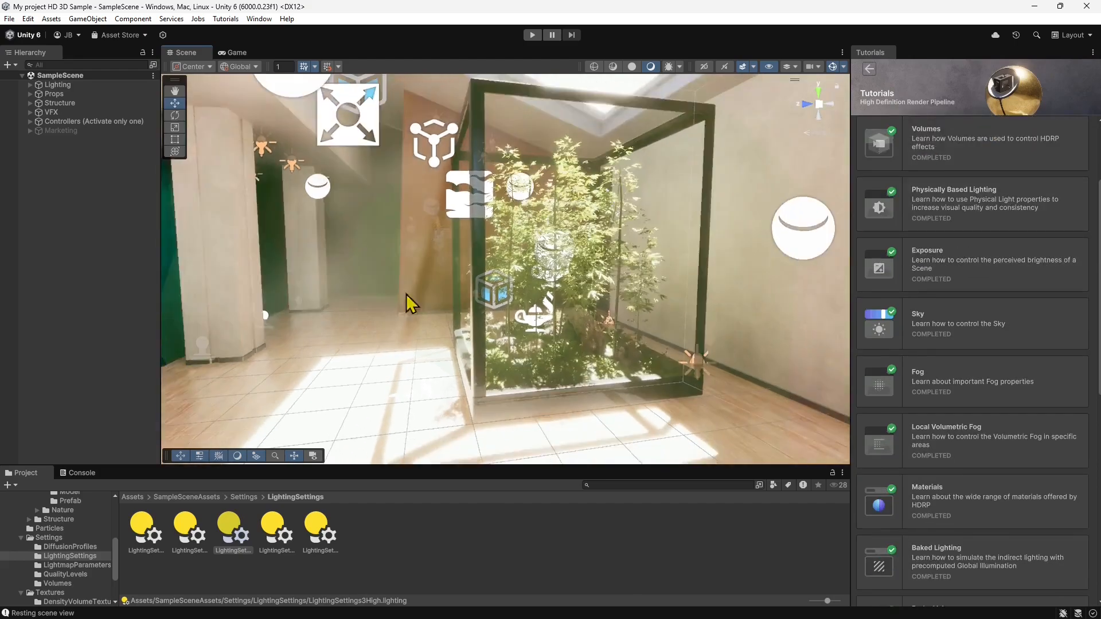
{"action": "right_click_drag", "start_coordinate": [604, 294], "coordinate": [638, 297]}
{"action": "key", "text": "a"}
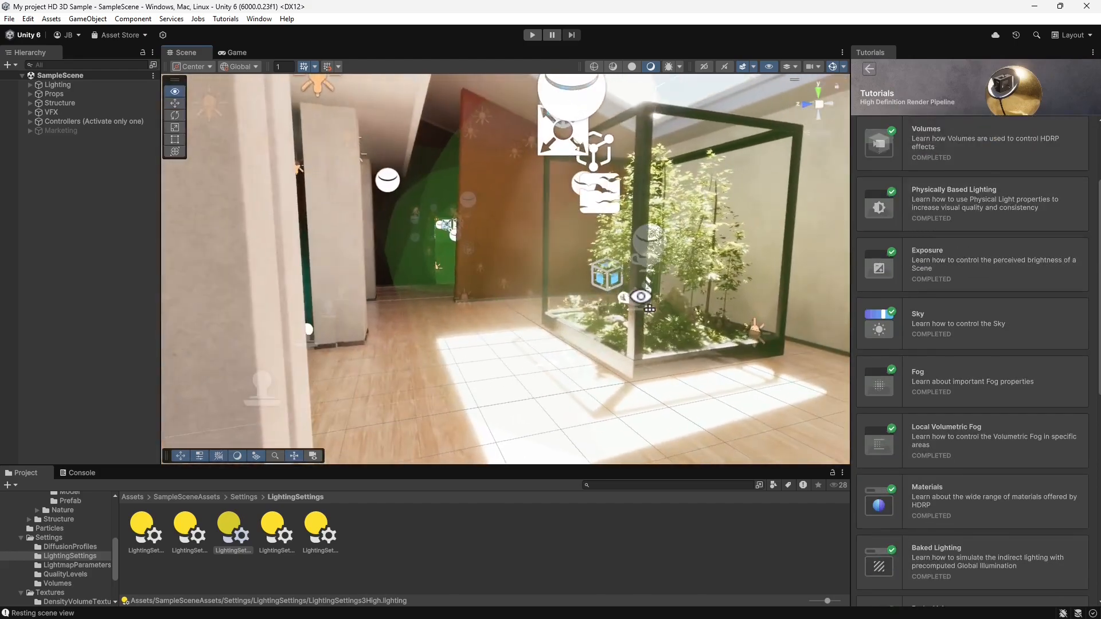
{"action": "scroll", "coordinate": [973, 333], "scroll_direction": "down", "scroll_amount": 14}
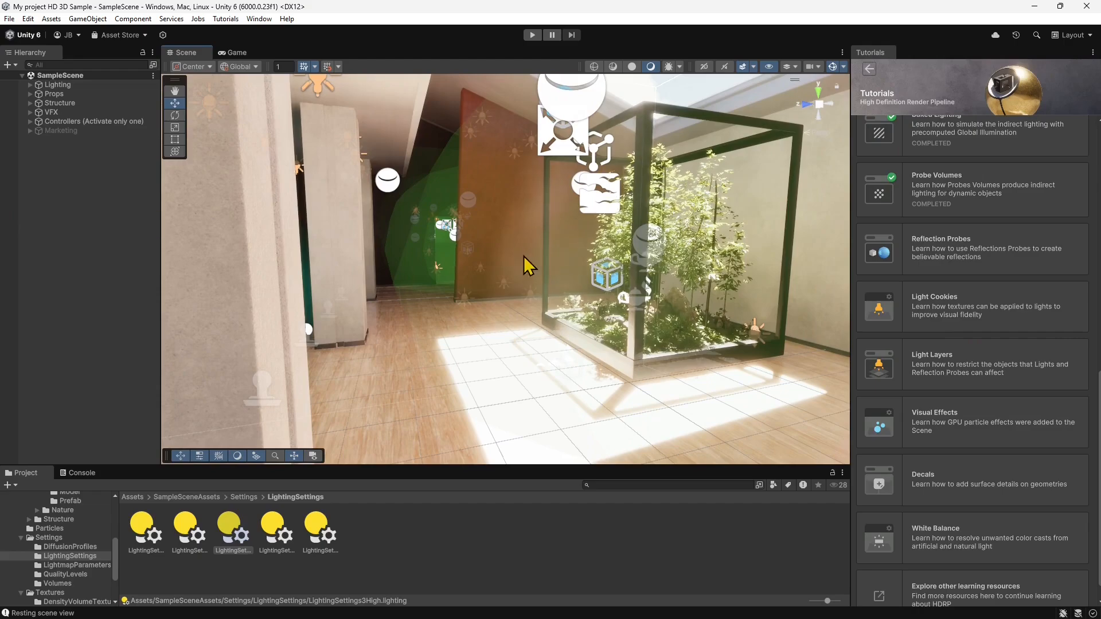
{"action": "right_click_drag", "start_coordinate": [573, 266], "coordinate": [564, 209]}
{"action": "key", "text": "a"}
{"action": "key", "text": "d"}
{"action": "key", "text": "s"}
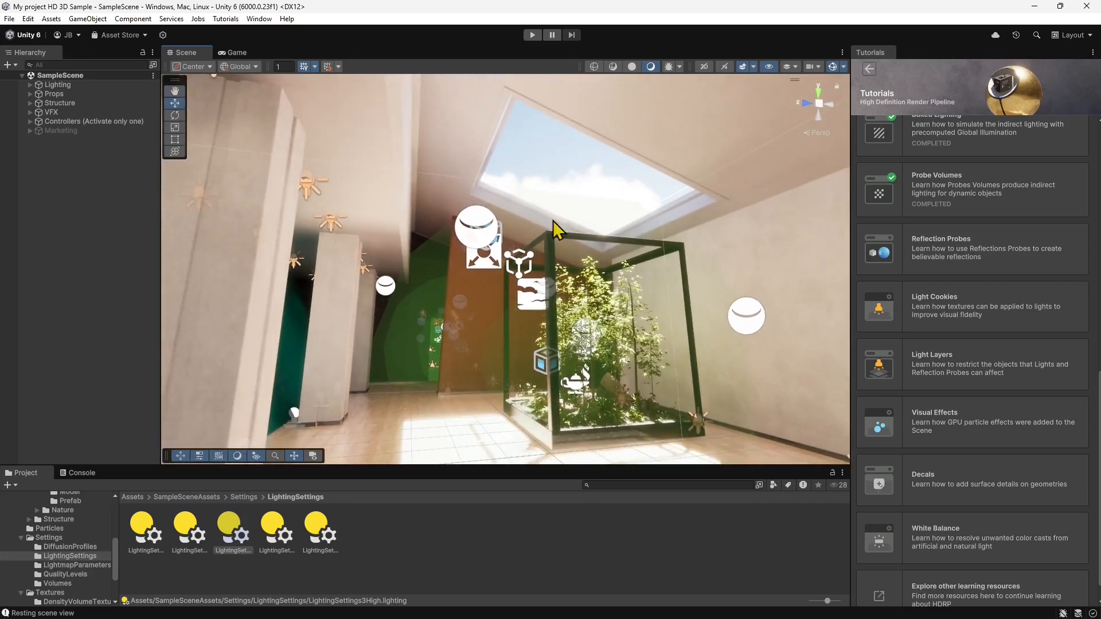